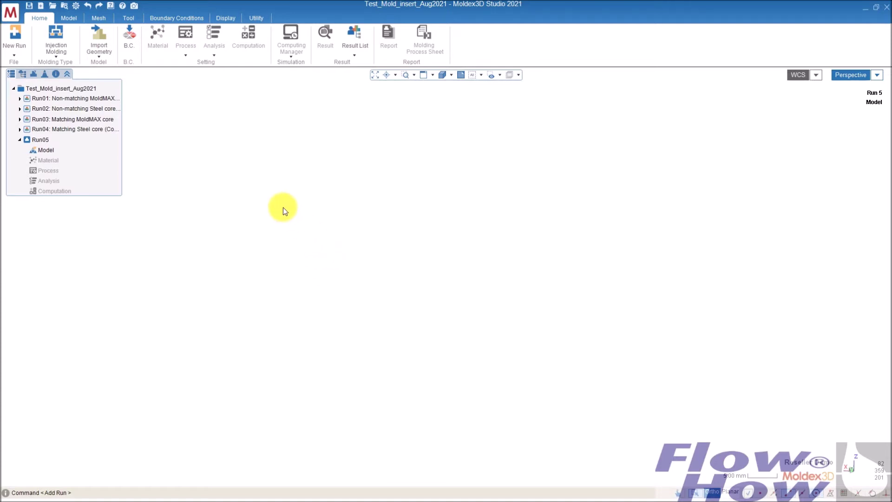
# Check that non-matching faces are allowed in the Solid meshing preferences and accept the settings
pyautogui.click(78, 8)
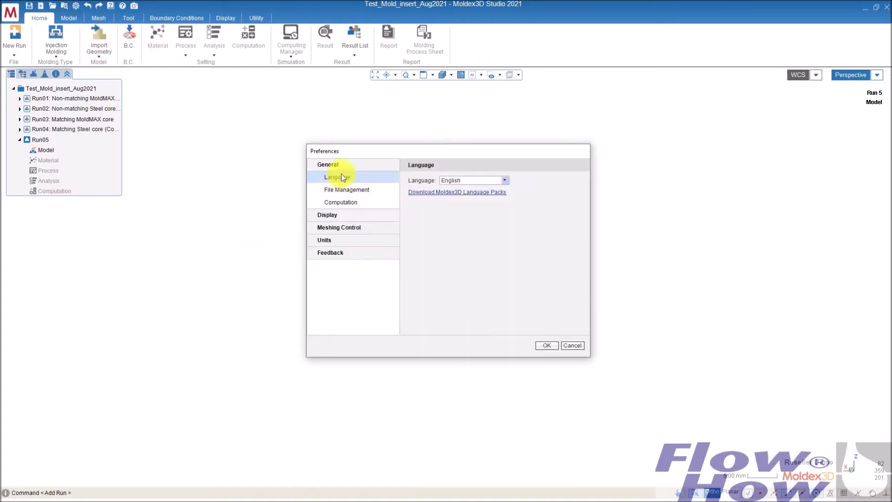
pyautogui.click(342, 230)
pyautogui.click(332, 215)
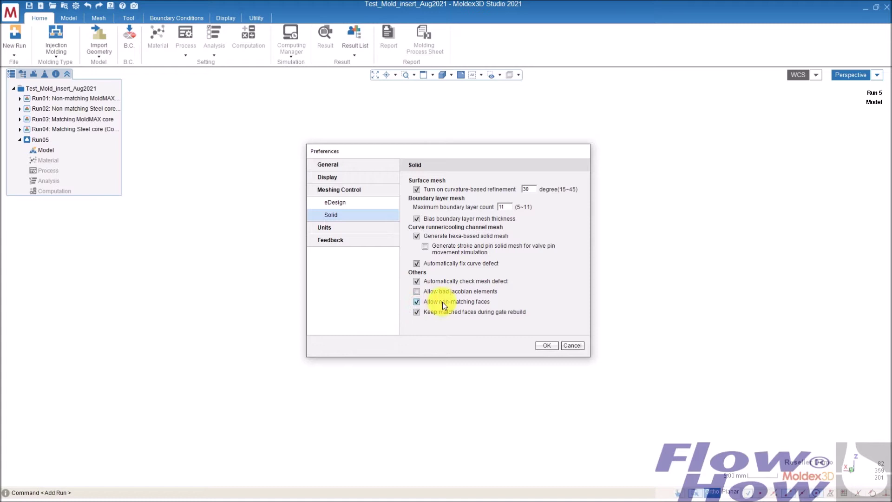
pyautogui.click(546, 346)
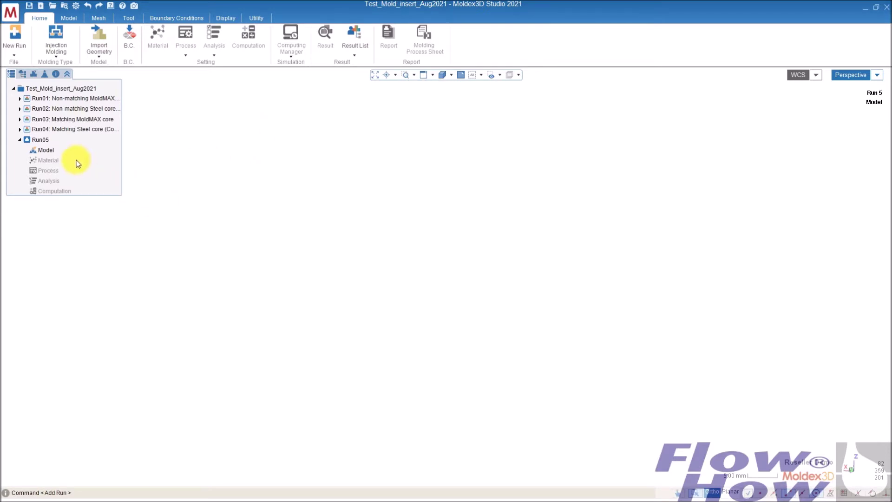
# Import the geometry files cooling.stp, Gate.igs, Moldbase.stp and Part.stp from the Export folder together
pyautogui.click(98, 33)
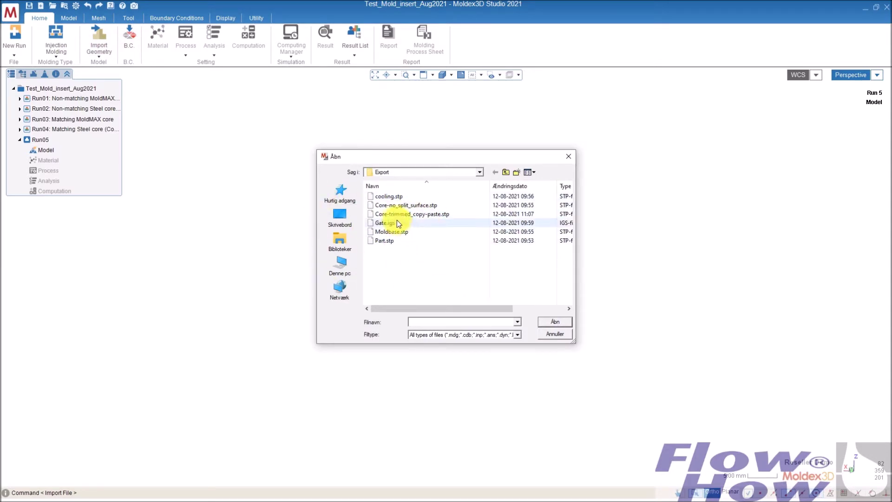
pyautogui.click(390, 241)
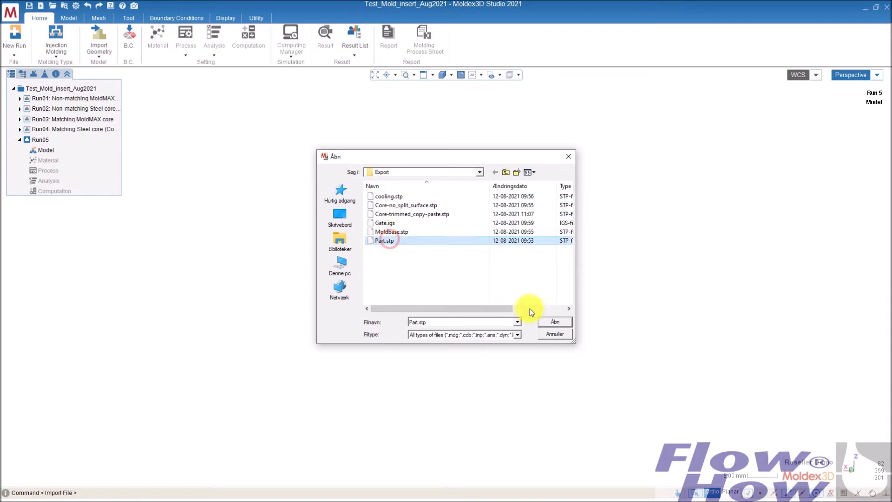
pyautogui.keyDown('ctrl'); pyautogui.click(391, 223); pyautogui.keyUp('ctrl')
pyautogui.keyDown('ctrl'); pyautogui.click(398, 231); pyautogui.keyUp('ctrl')
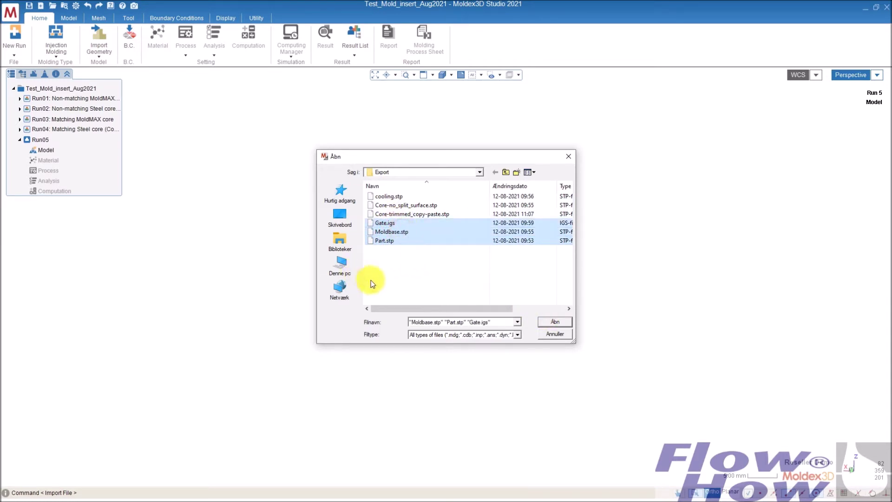
pyautogui.keyDown('ctrl'); pyautogui.click(398, 196); pyautogui.keyUp('ctrl')
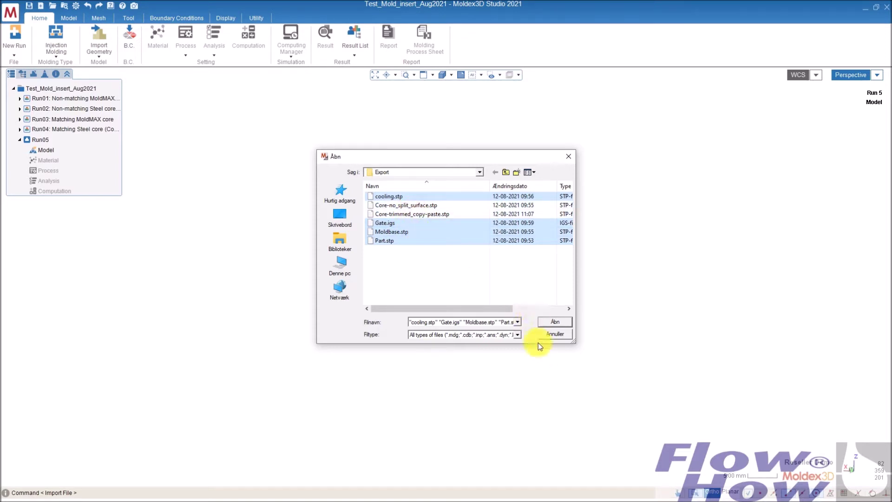
pyautogui.click(555, 321)
# Assign the Moldbase attribute to the large outer box
pyautogui.moveTo(614, 235); pyautogui.dragTo(518, 155, button='middle')
pyautogui.doubleClick(520, 153)
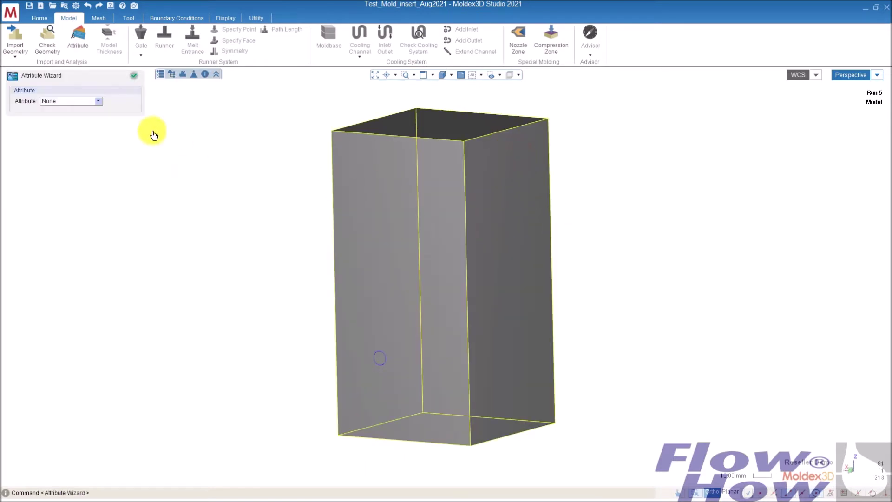
pyautogui.click(71, 96)
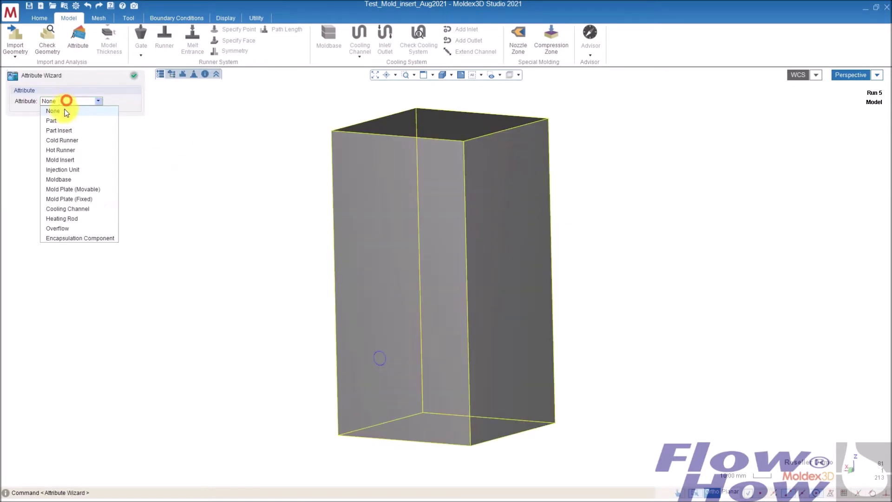
pyautogui.click(70, 178)
pyautogui.moveTo(594, 380); pyautogui.dragTo(321, 366, button='middle')
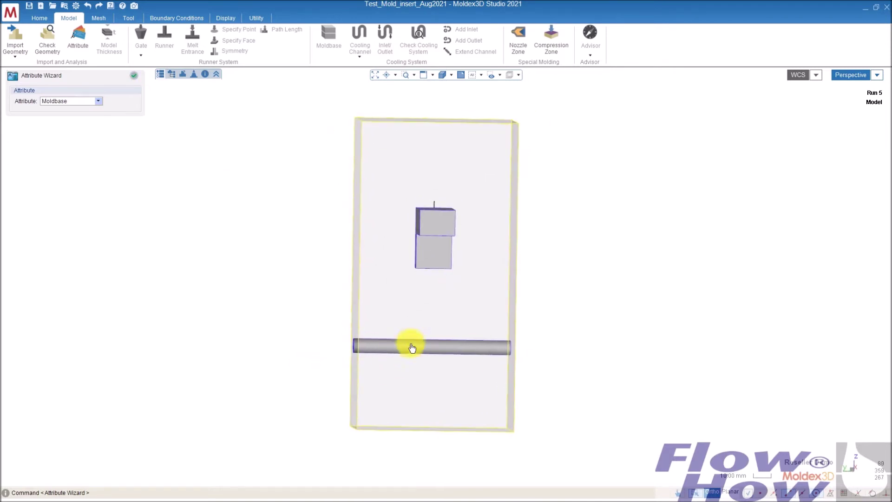
pyautogui.moveTo(428, 346); pyautogui.dragTo(159, 167, button='middle')
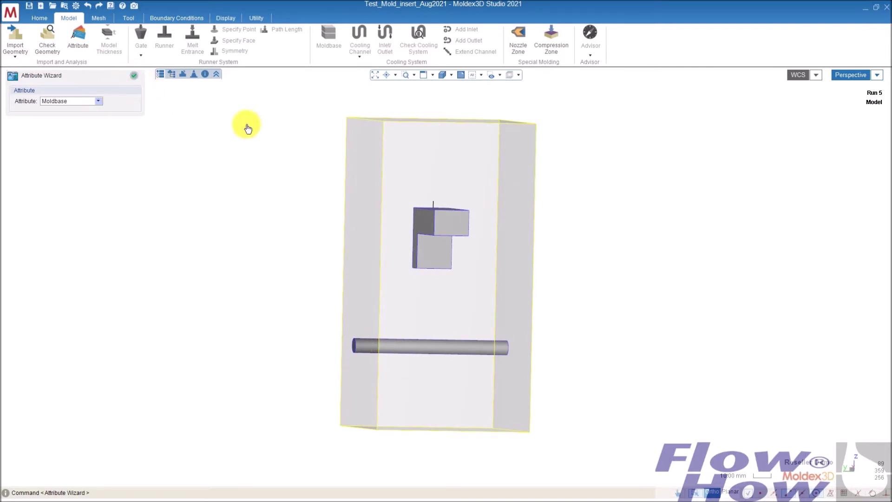
pyautogui.click(132, 75)
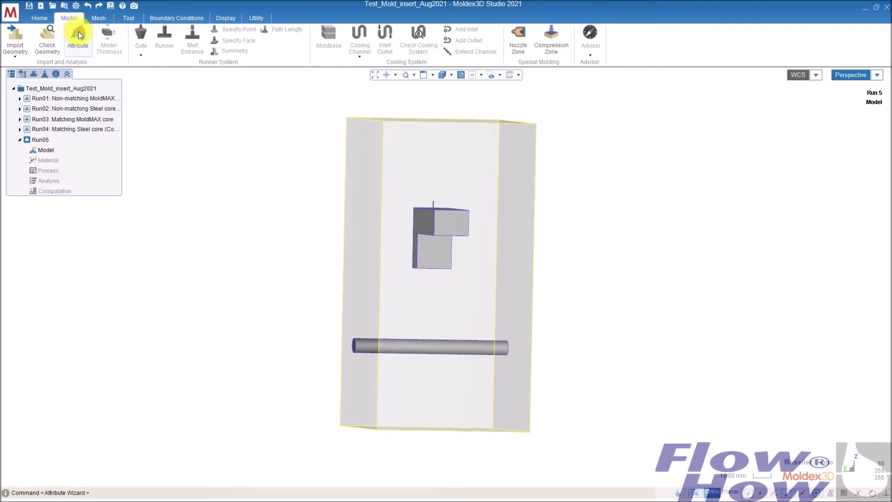
# Import the core geometry from Core-no_split_surface.stp
pyautogui.click(12, 40)
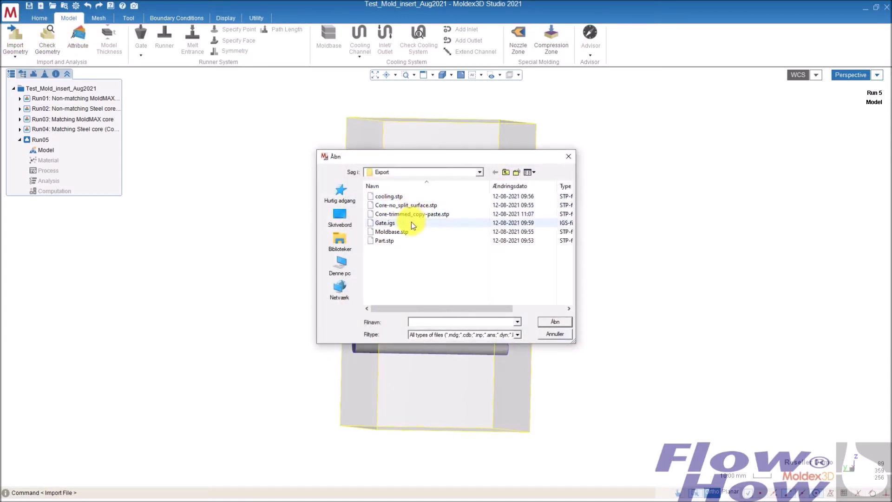
pyautogui.click(410, 205)
pyautogui.click(554, 321)
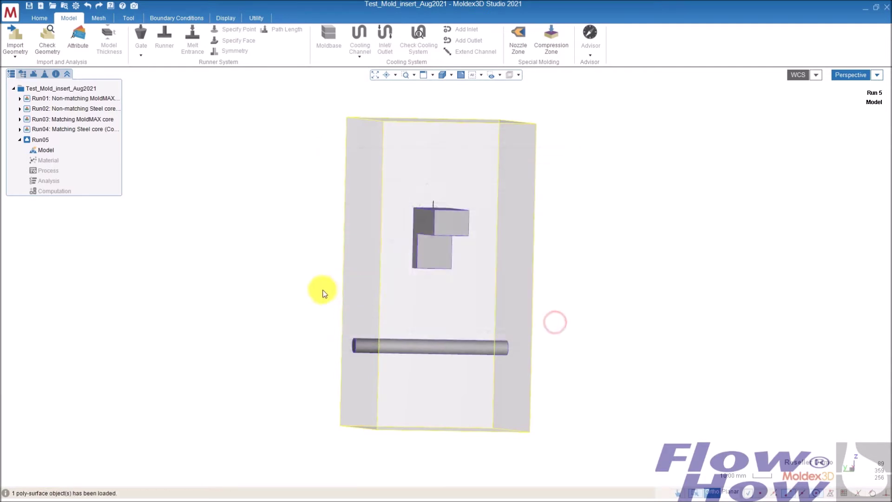
# Examine from several sides how the imported core meets the part and the cylindrical channel passing through its base
pyautogui.moveTo(523, 266); pyautogui.dragTo(409, 358, button='middle')
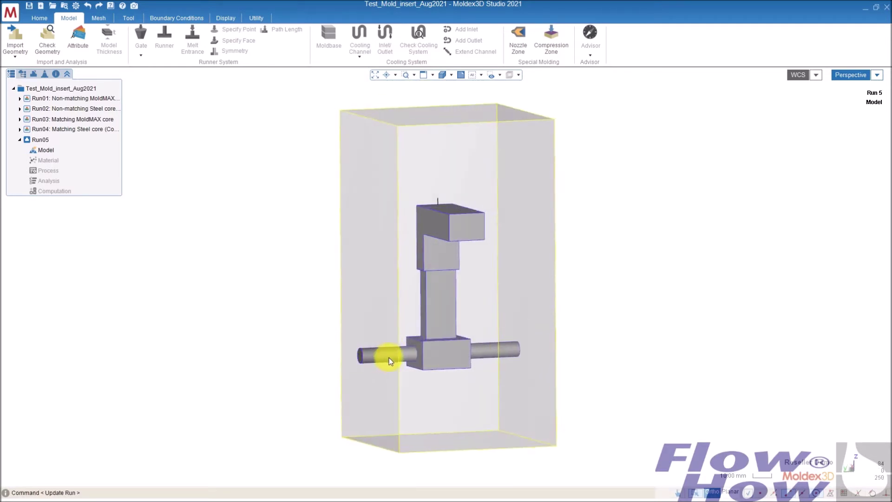
pyautogui.moveTo(544, 353); pyautogui.dragTo(428, 349, button='middle')
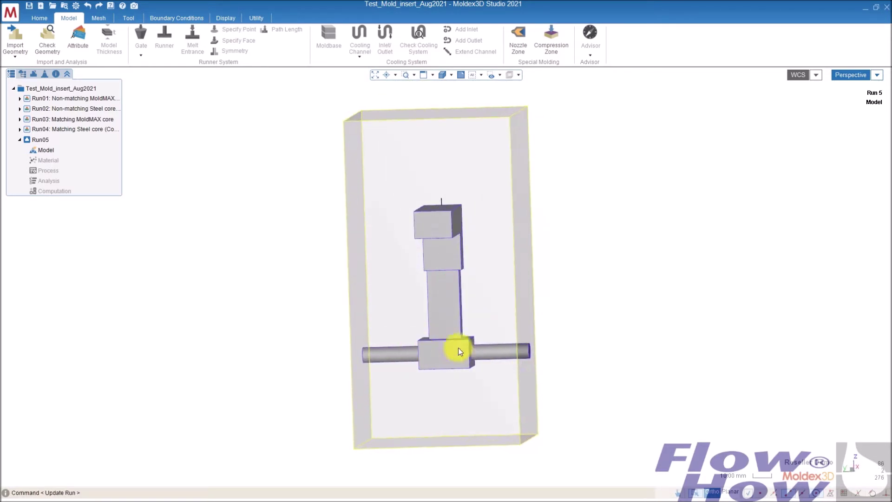
pyautogui.moveTo(536, 351); pyautogui.dragTo(493, 357, button='middle')
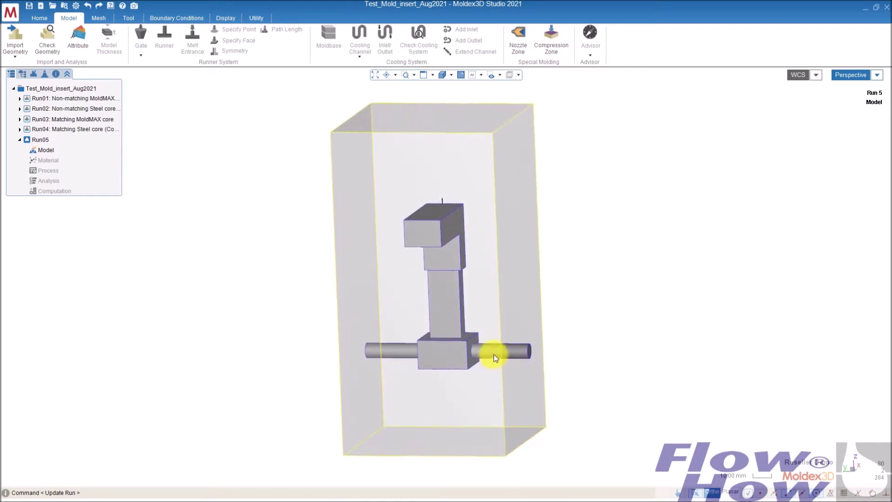
pyautogui.click(493, 350)
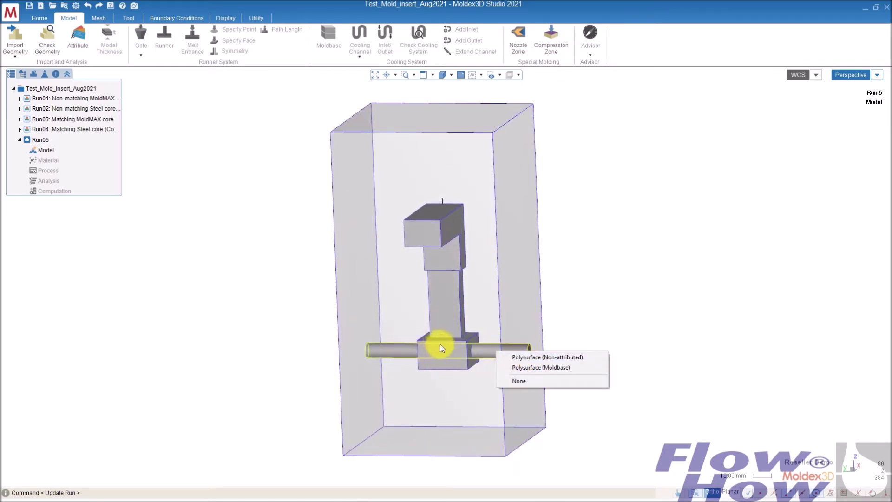
pyautogui.moveTo(444, 367)
pyautogui.mouseDown(button='middle')
pyautogui.moveTo(478, 295)
pyautogui.moveTo(484, 344)
pyautogui.moveTo(461, 372)
pyautogui.moveTo(530, 364)
pyautogui.moveTo(396, 362)
pyautogui.moveTo(433, 341)
pyautogui.moveTo(446, 344)
pyautogui.mouseUp(button='middle')
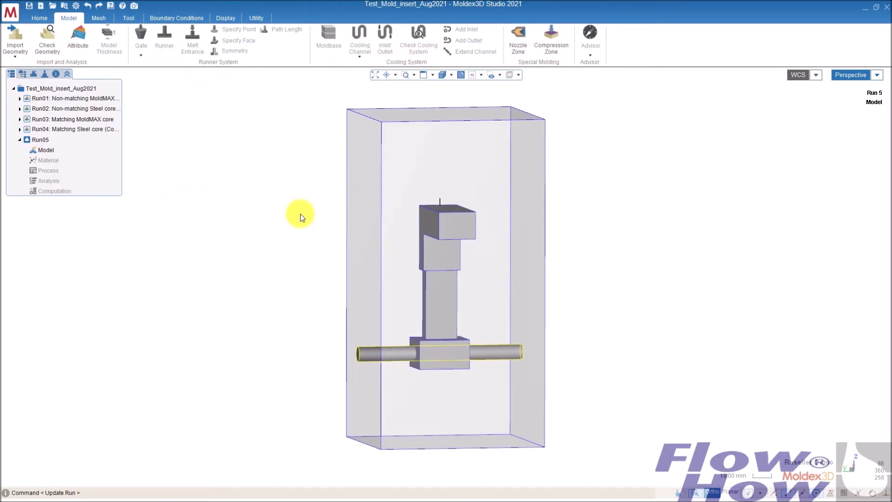
pyautogui.moveTo(332, 329); pyautogui.dragTo(437, 358, button='middle')
pyautogui.moveTo(320, 297); pyautogui.dragTo(460, 237, button='middle')
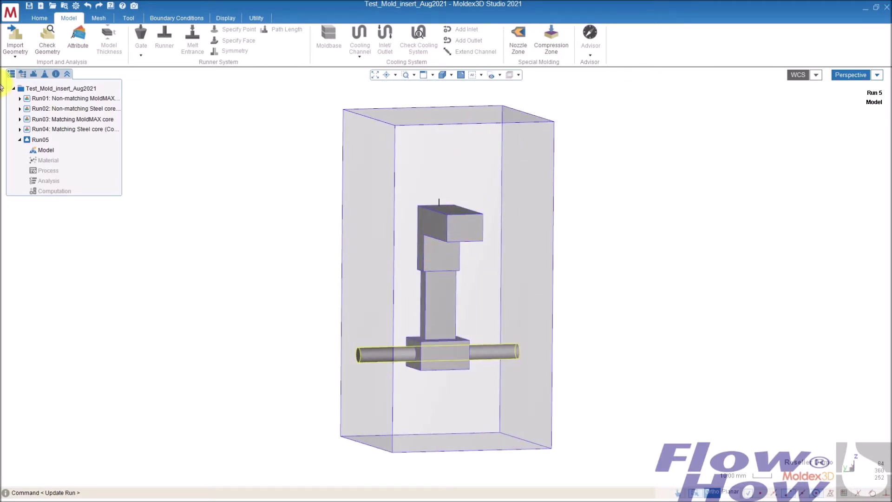
# Hide the moldbase and assign the Part attribute to the upper body on top of the core
pyautogui.click(22, 74)
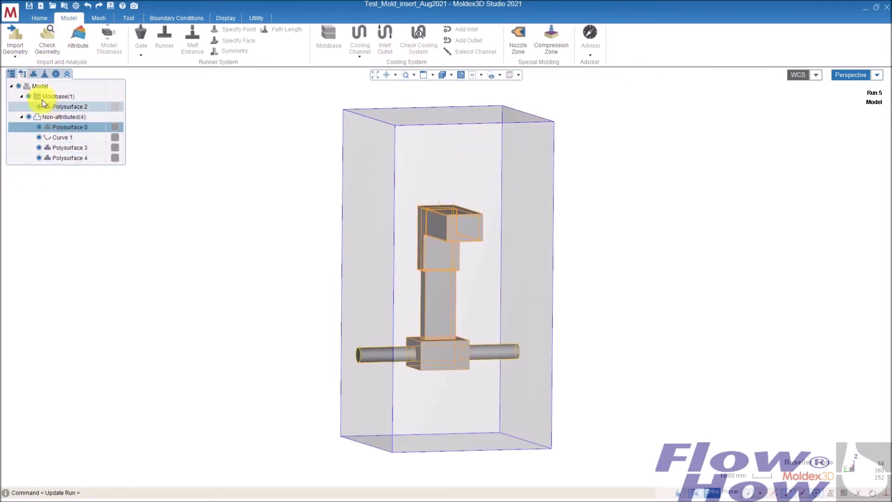
pyautogui.click(29, 97)
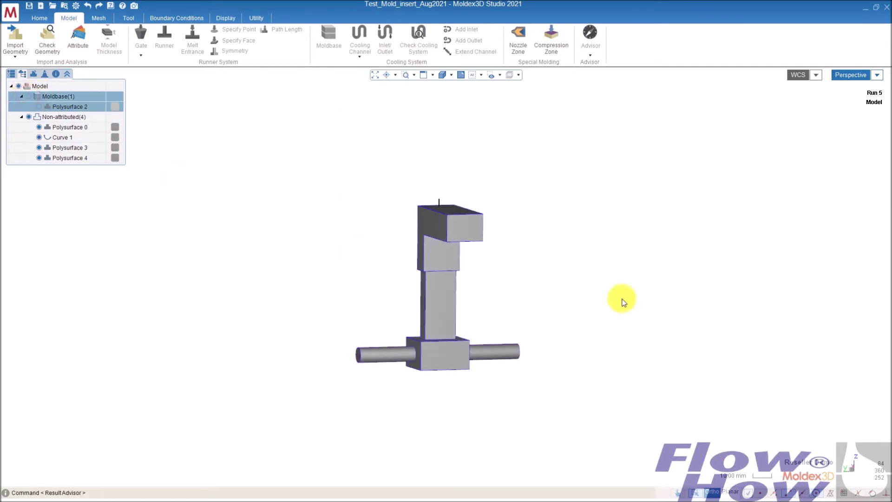
pyautogui.click(467, 227)
pyautogui.click(78, 37)
pyautogui.click(63, 101)
pyautogui.click(61, 120)
pyautogui.click(134, 76)
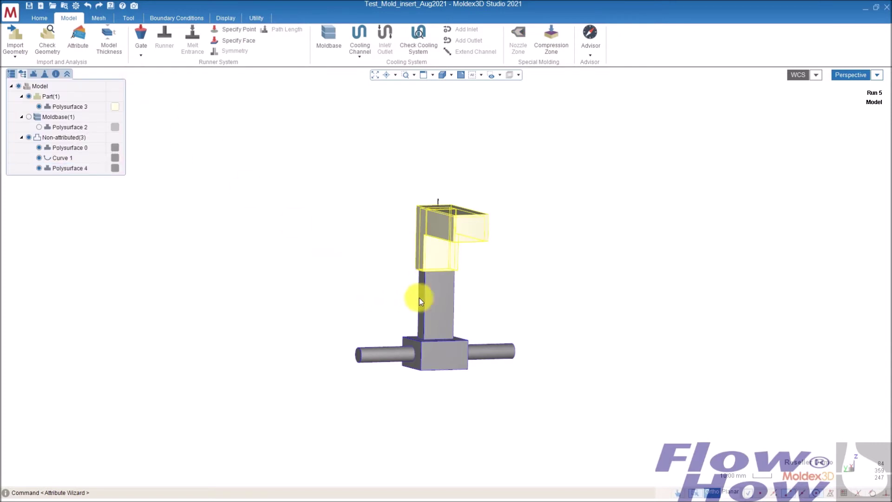
# Assign the Cooling Channel attribute to the long cylinder running through the core's base
pyautogui.click(417, 300)
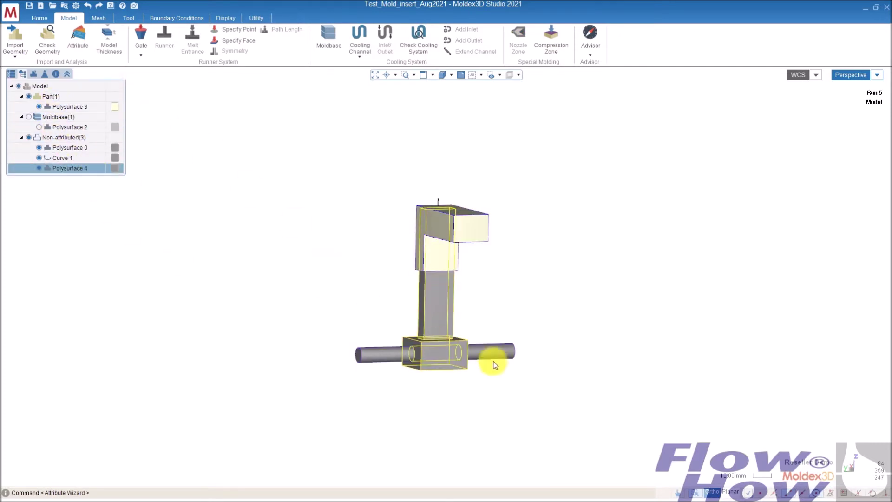
pyautogui.click(498, 347)
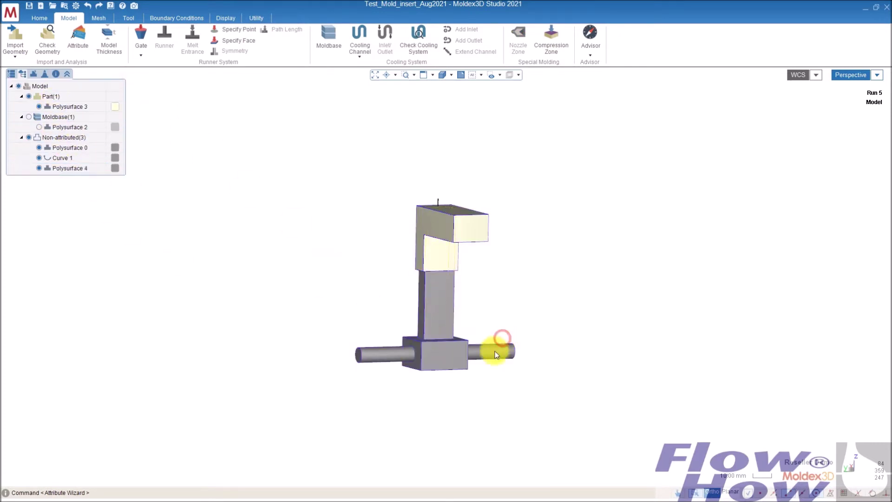
pyautogui.rightClick(66, 150)
pyautogui.click(177, 166)
pyautogui.click(65, 101)
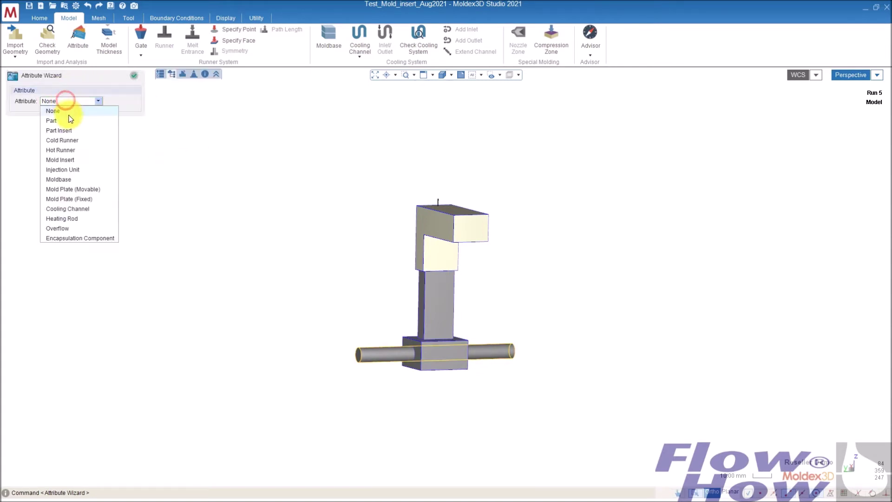
pyautogui.click(68, 209)
pyautogui.click(134, 77)
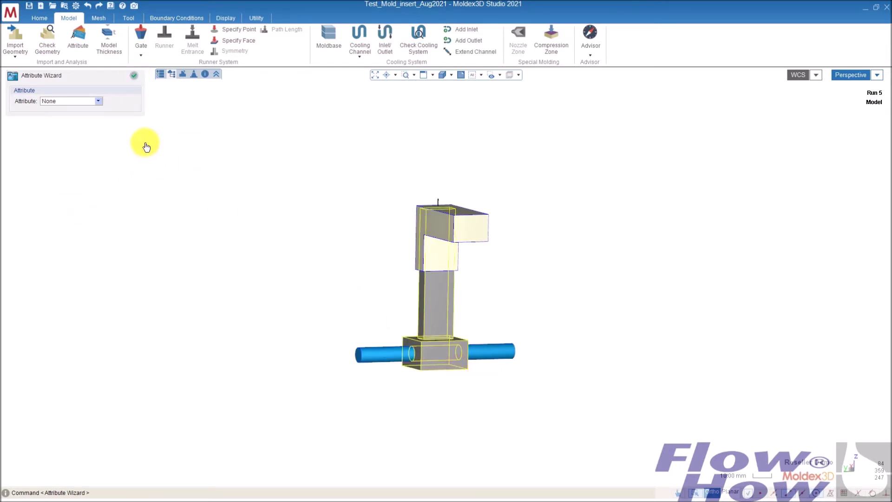
# Set the core body's attribute to Mold Insert and choose a teal colour for a new material group
pyautogui.click(70, 101)
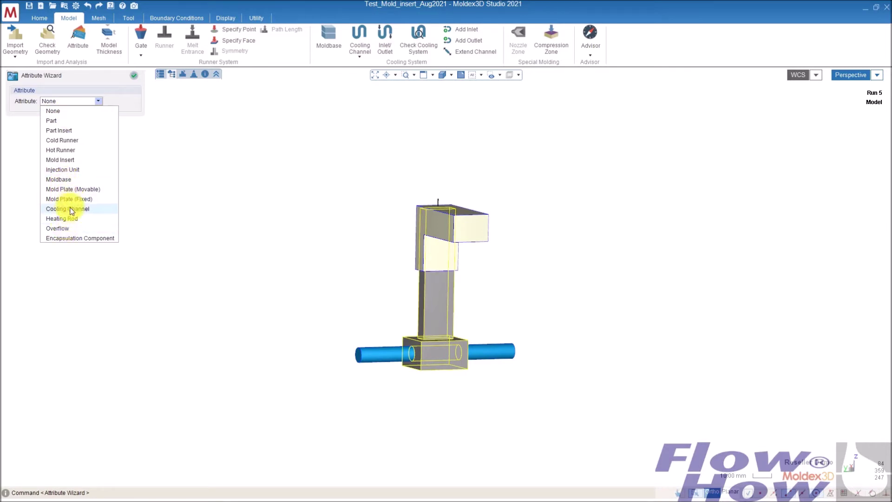
pyautogui.click(65, 161)
pyautogui.click(96, 130)
pyautogui.click(90, 150)
pyautogui.click(79, 168)
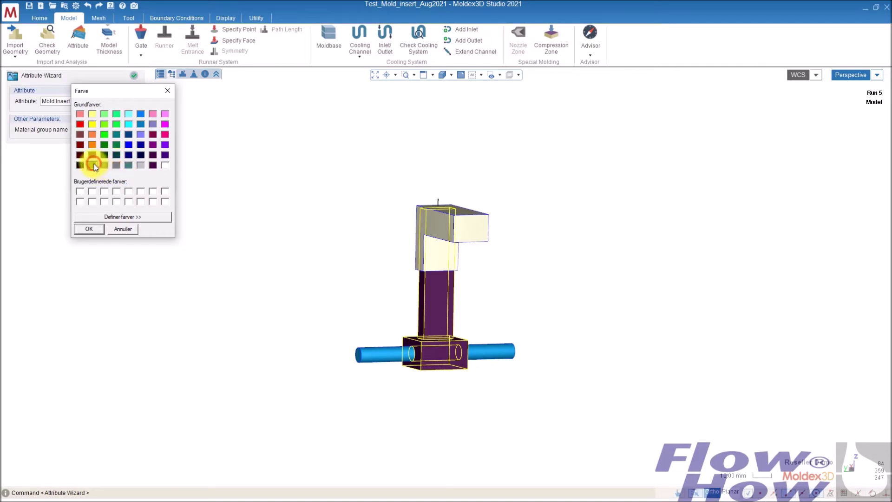
pyautogui.click(93, 144)
pyautogui.click(116, 135)
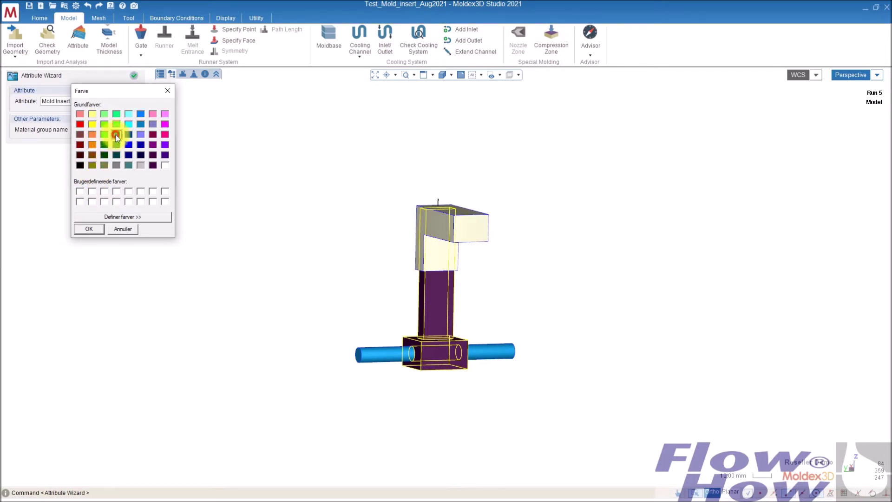
pyautogui.click(88, 229)
# Name the new material group Core and assign it to the mold insert
pyautogui.moveTo(119, 169); pyautogui.dragTo(91, 169)
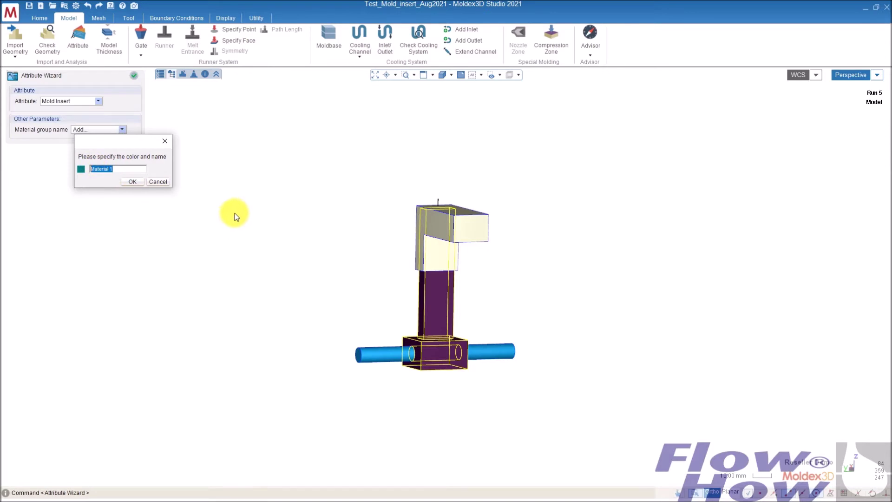
pyautogui.write('core')
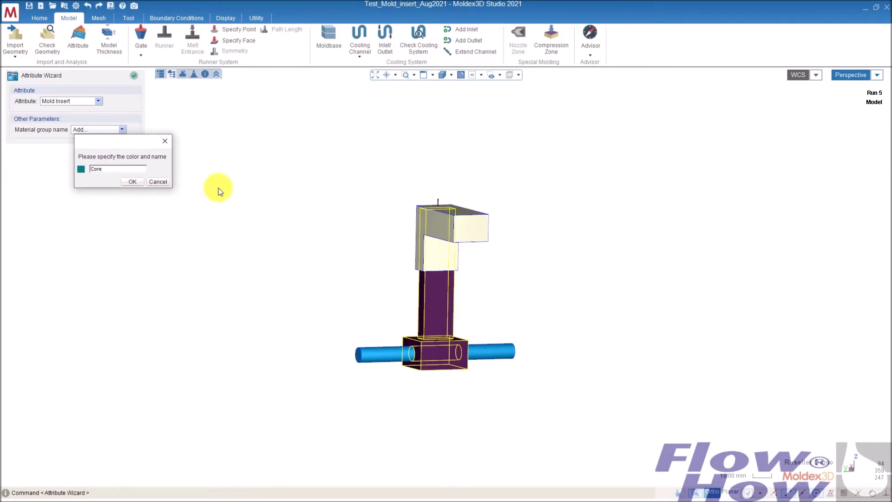
pyautogui.click(131, 181)
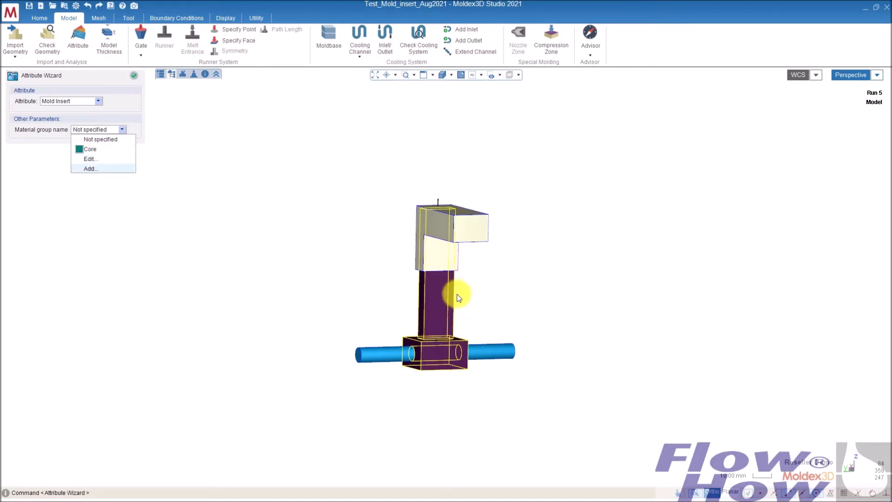
pyautogui.click(92, 149)
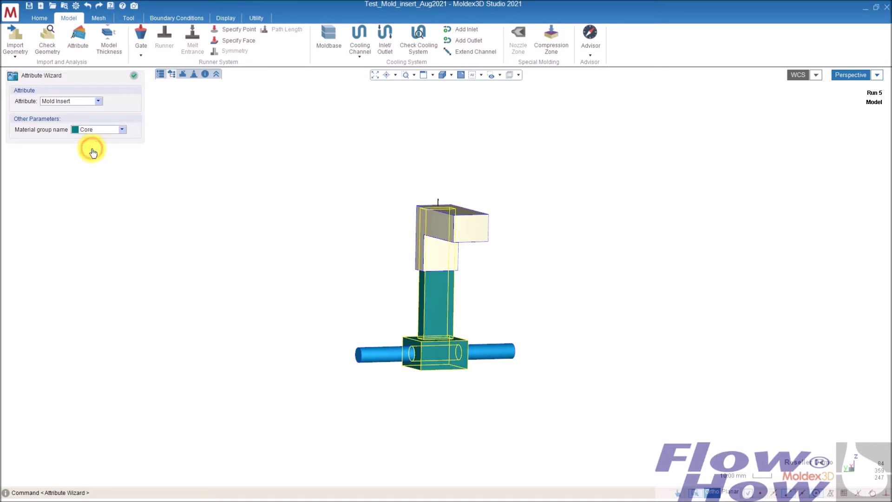
pyautogui.click(133, 77)
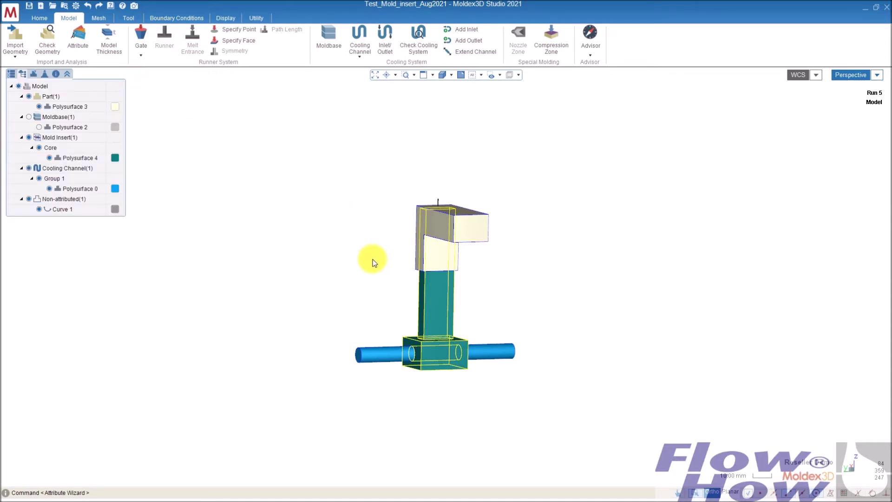
# Assign the Cold Runner Gate attribute to the short curve above the part as a Pin Gate with an upper-end diameter of 4
pyautogui.click(306, 245)
pyautogui.moveTo(370, 208); pyautogui.dragTo(393, 199, button='middle')
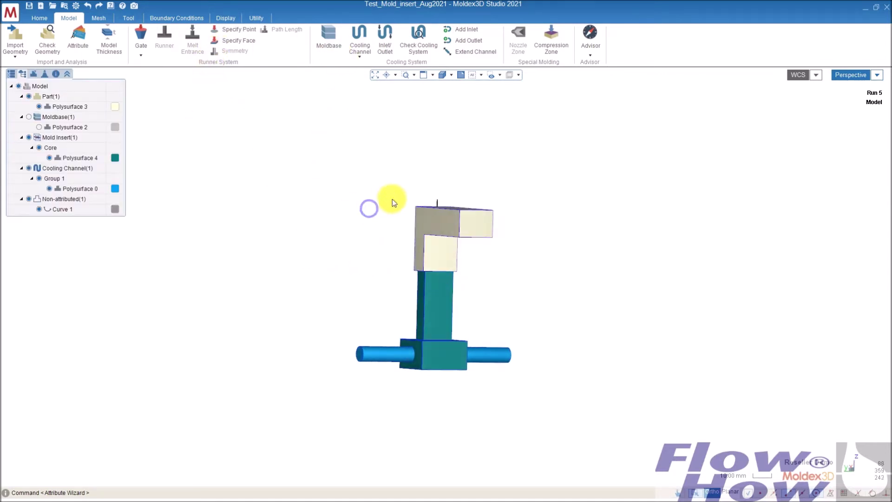
pyautogui.click(439, 203)
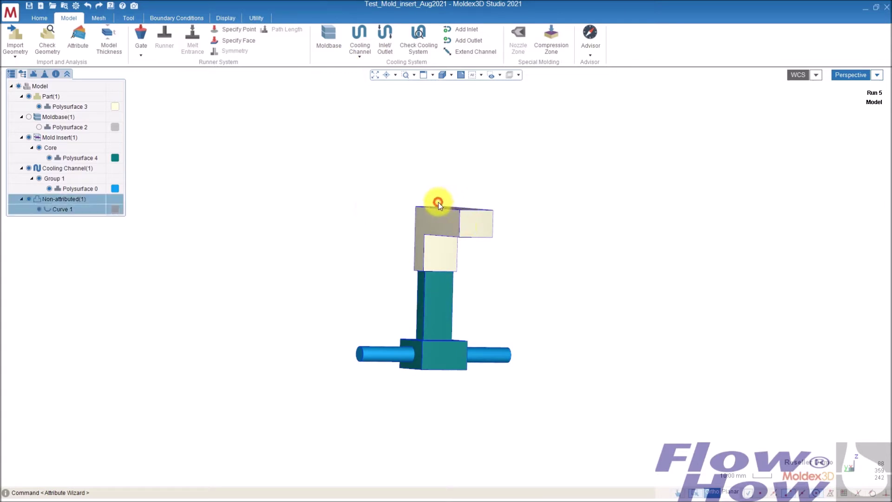
pyautogui.rightClick(54, 210)
pyautogui.click(164, 206)
pyautogui.click(77, 101)
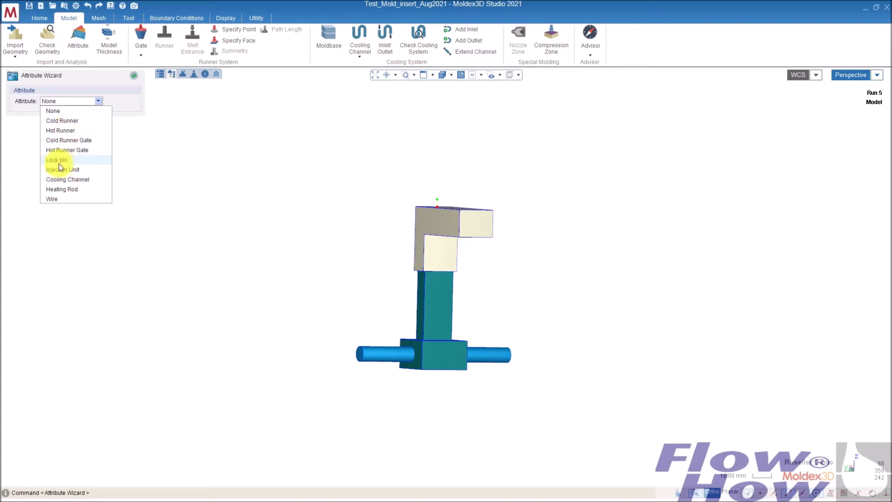
pyautogui.click(74, 141)
pyautogui.doubleClick(104, 154)
pyautogui.write('4')
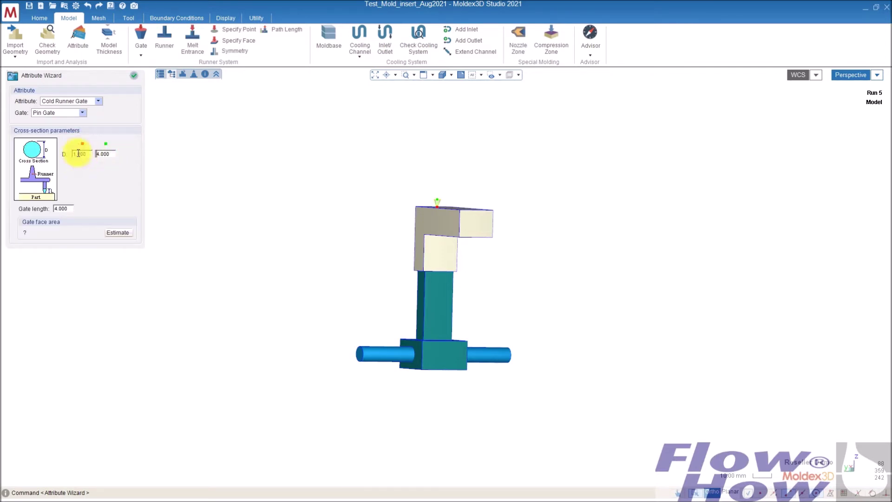
pyautogui.click(134, 76)
# Add the melt entrance on the gate, and add a coolant inlet and outlet at the cooling channel's ends
pyautogui.moveTo(367, 160); pyautogui.dragTo(364, 139, button='middle')
pyautogui.click(193, 34)
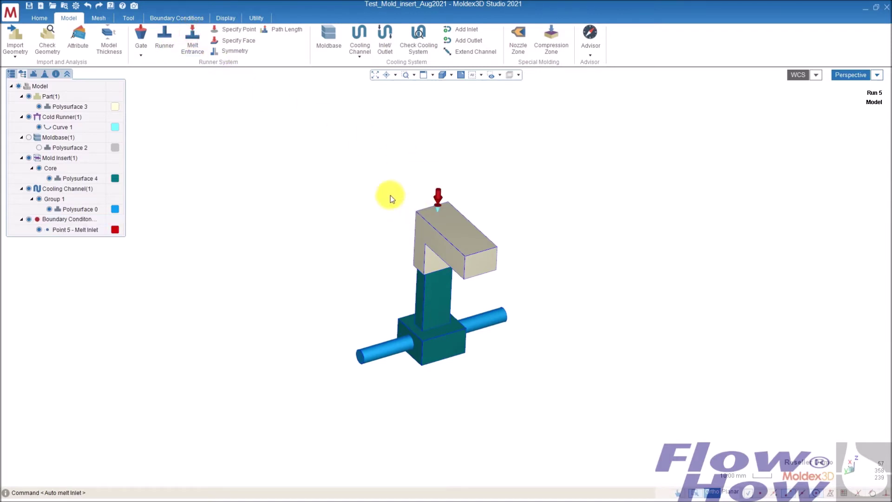
pyautogui.click(385, 34)
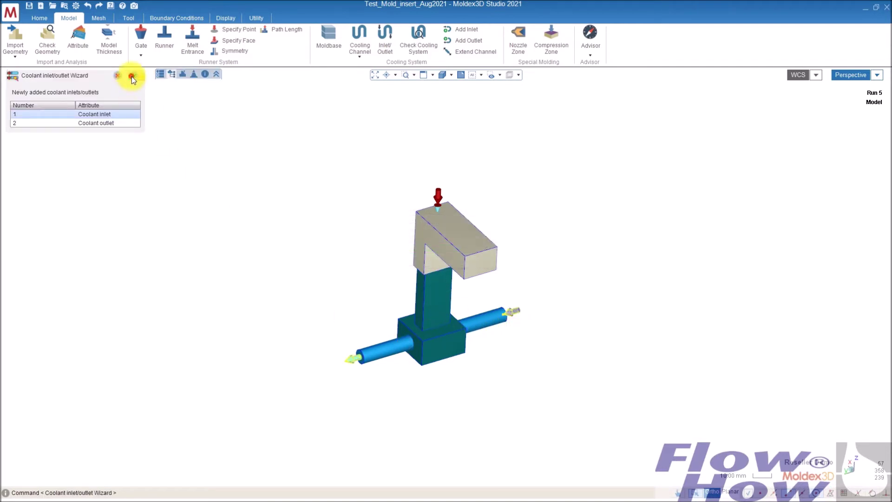
pyautogui.click(133, 76)
# Isolate the core insert by hiding the part, cold runner, cooling channel and boundary conditions
pyautogui.moveTo(407, 320); pyautogui.dragTo(400, 272, button='middle')
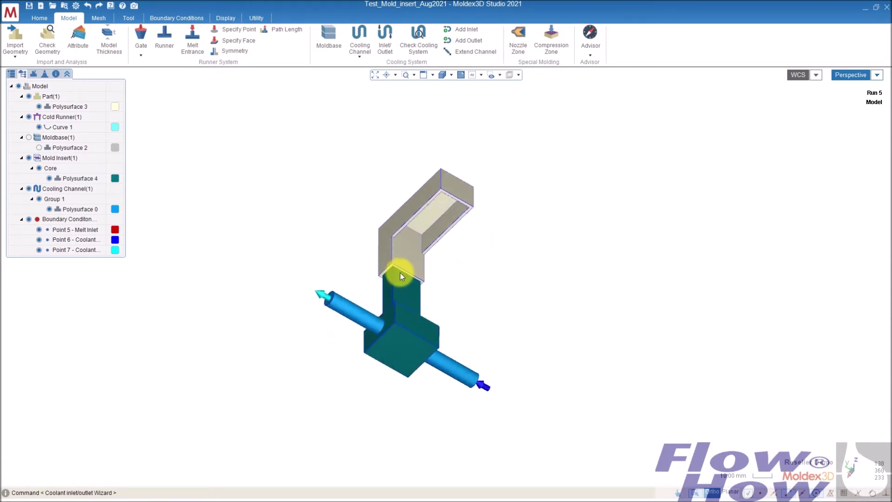
pyautogui.scroll(5, 400, 273)
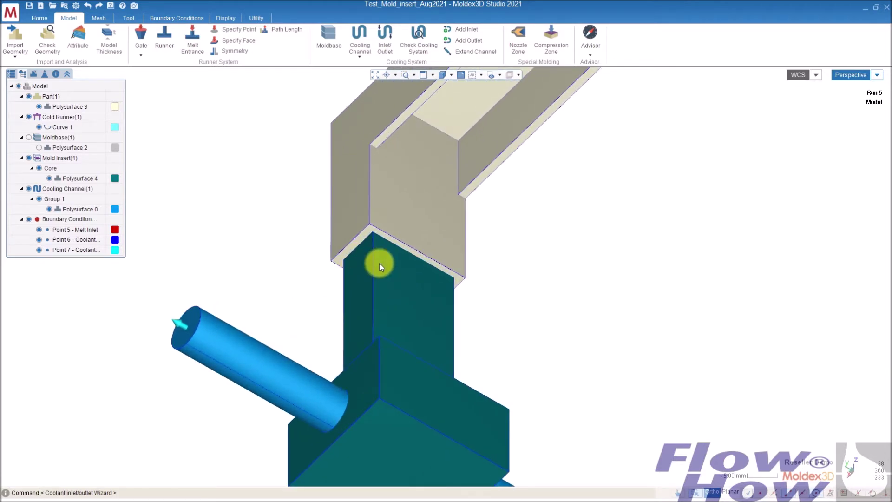
pyautogui.click(380, 264)
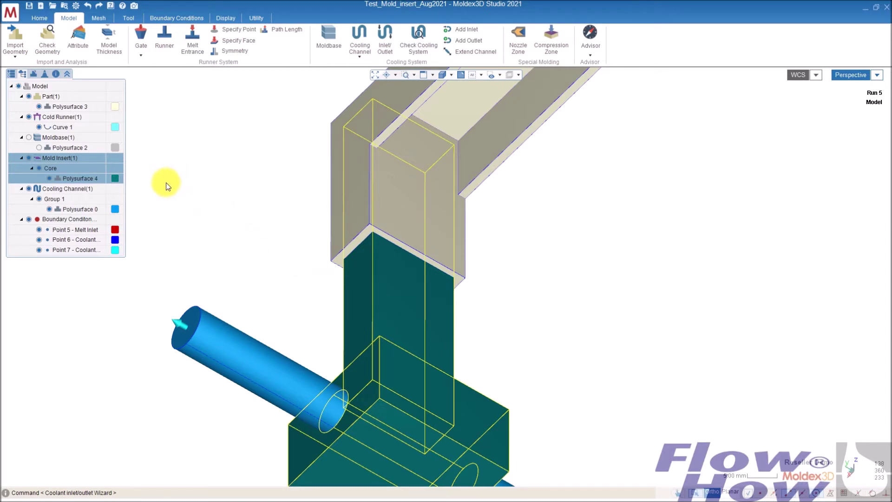
pyautogui.click(29, 97)
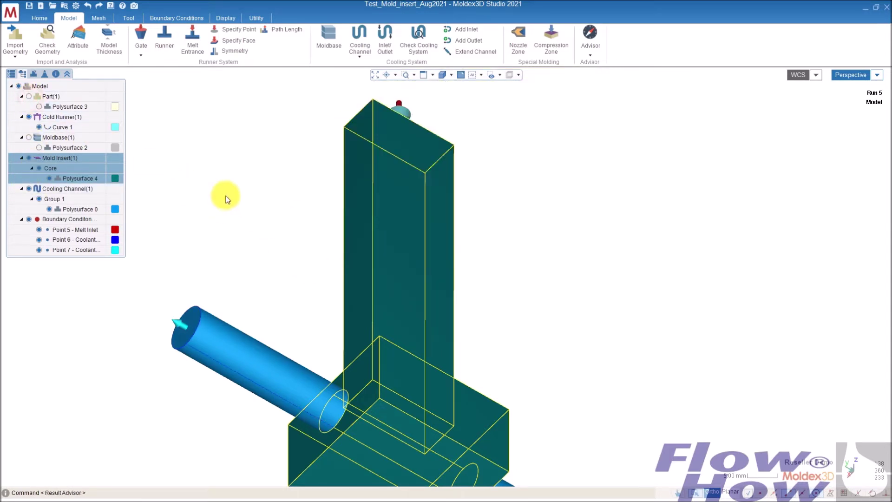
pyautogui.click(28, 117)
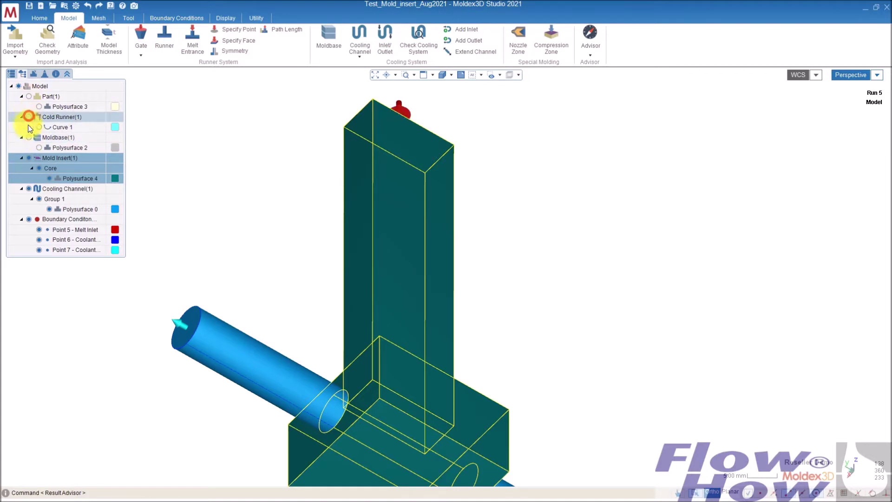
pyautogui.click(29, 188)
pyautogui.click(29, 219)
pyautogui.click(279, 175)
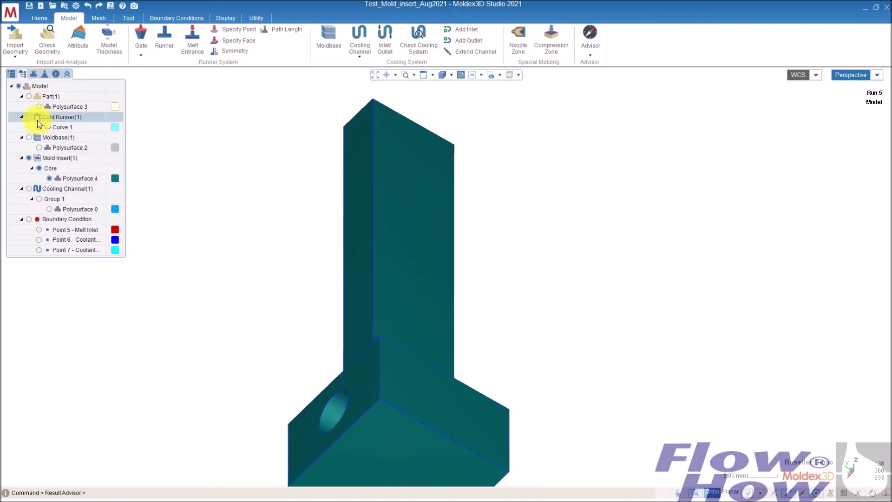
# Show the part, hide the mold insert and examine the part's hollow underside where the core fits
pyautogui.click(29, 97)
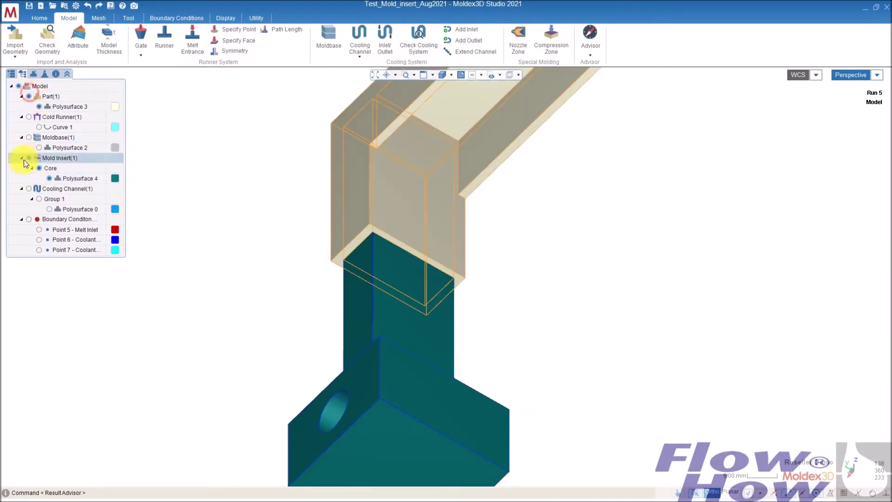
pyautogui.click(28, 158)
pyautogui.moveTo(389, 299)
pyautogui.mouseDown(button='middle')
pyautogui.moveTo(389, 205)
pyautogui.moveTo(368, 175)
pyautogui.moveTo(369, 191)
pyautogui.mouseUp(button='middle')
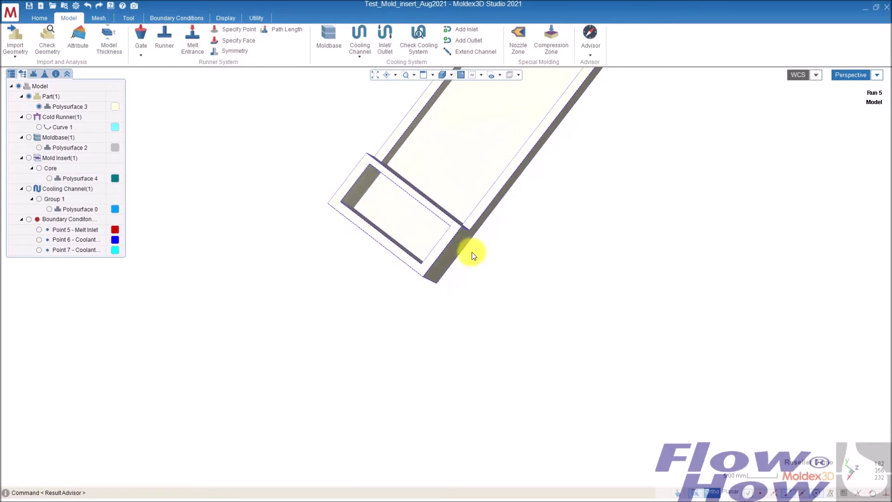
pyautogui.moveTo(427, 250)
pyautogui.mouseDown(button='middle')
pyautogui.moveTo(400, 239)
pyautogui.moveTo(389, 256)
pyautogui.mouseUp(button='middle')
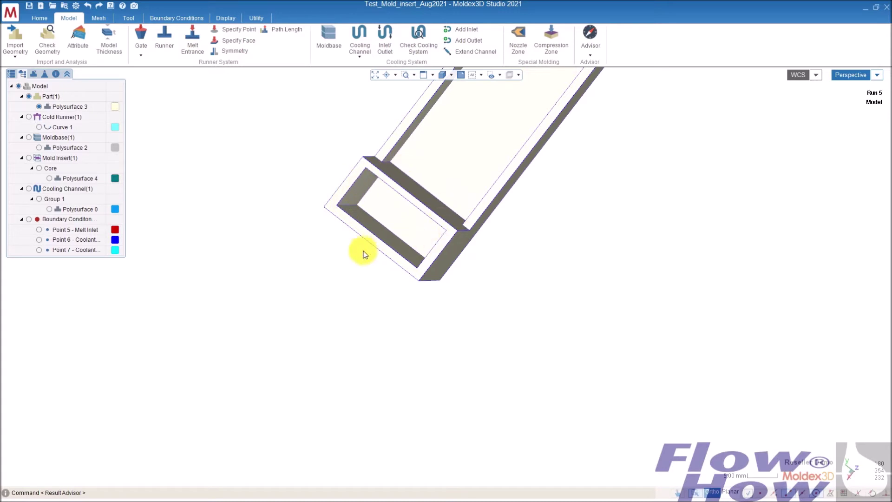
pyautogui.moveTo(385, 173); pyautogui.dragTo(363, 191, button='middle')
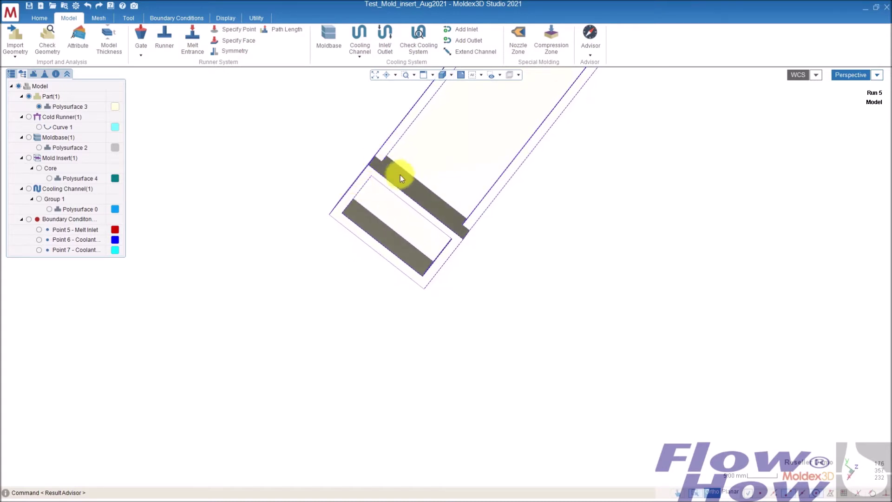
pyautogui.moveTo(434, 221); pyautogui.dragTo(418, 248, button='middle')
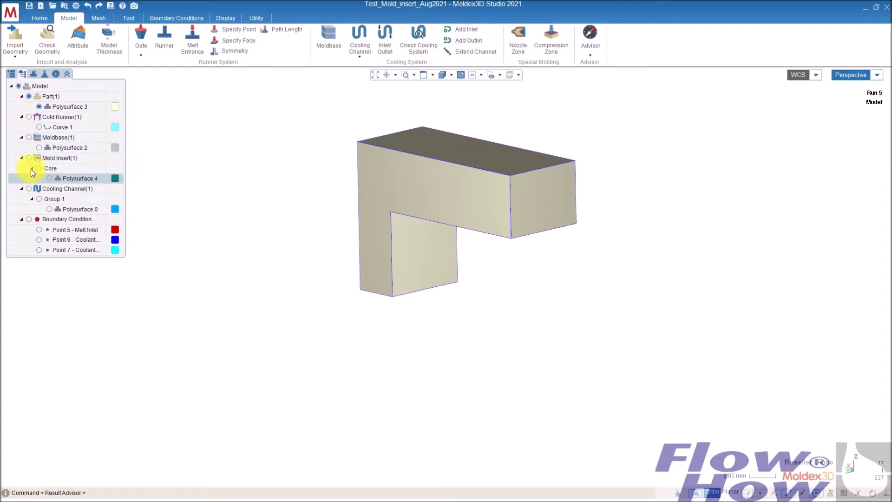
# Apply node seeding to the part with a global mesh size of 1
pyautogui.click(408, 186)
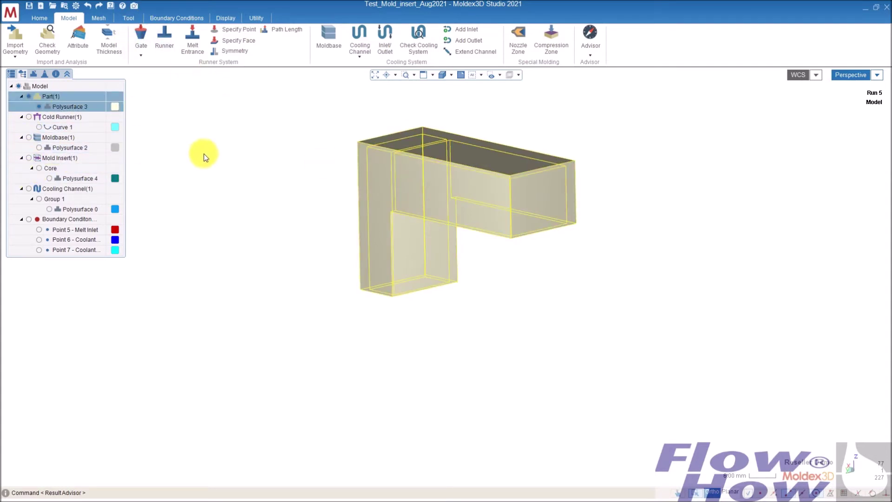
pyautogui.click(97, 18)
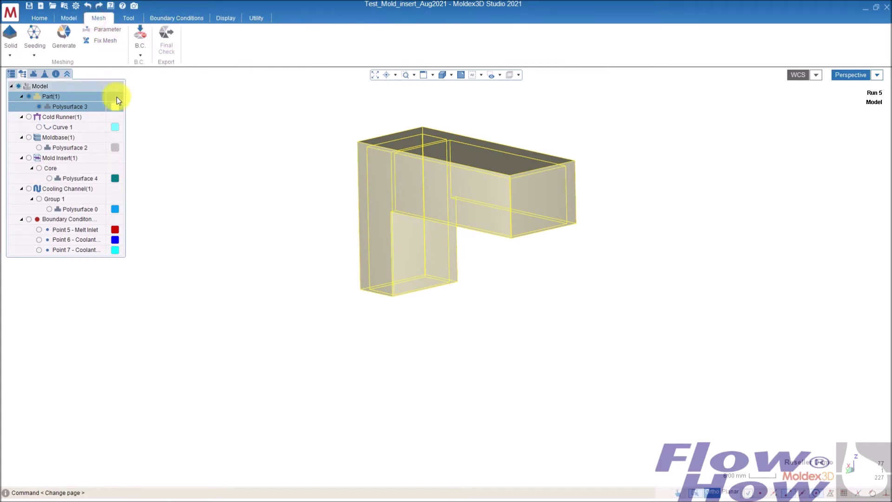
pyautogui.click(34, 33)
pyautogui.doubleClick(61, 104)
pyautogui.write('1')
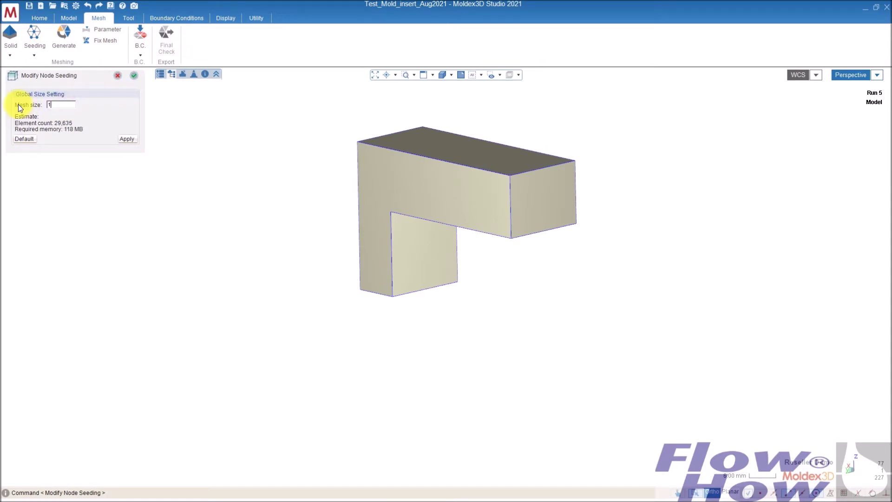
pyautogui.click(127, 139)
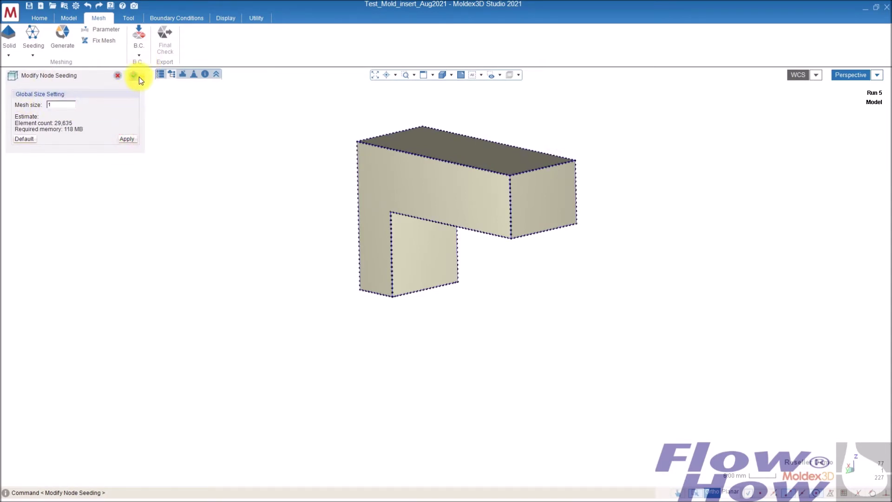
pyautogui.click(135, 76)
pyautogui.click(133, 75)
# Show the core insert and the cooling channel together with the part
pyautogui.moveTo(305, 244); pyautogui.dragTo(277, 293, button='middle')
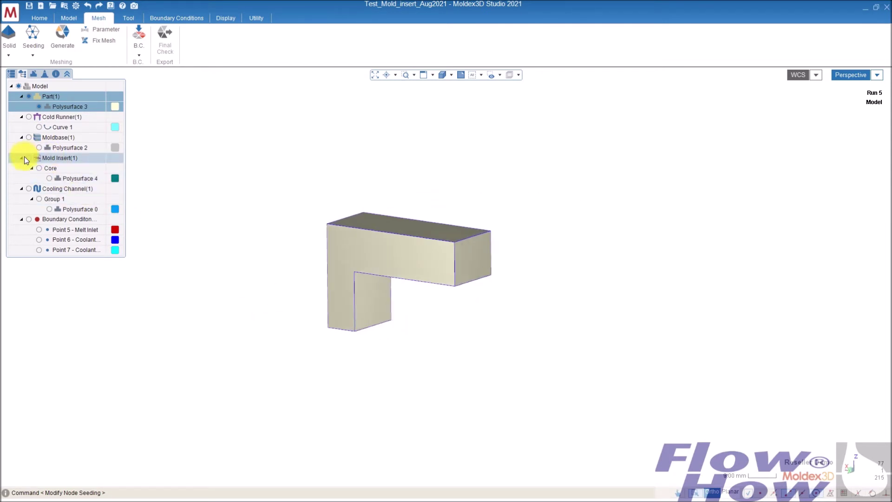
pyautogui.click(39, 168)
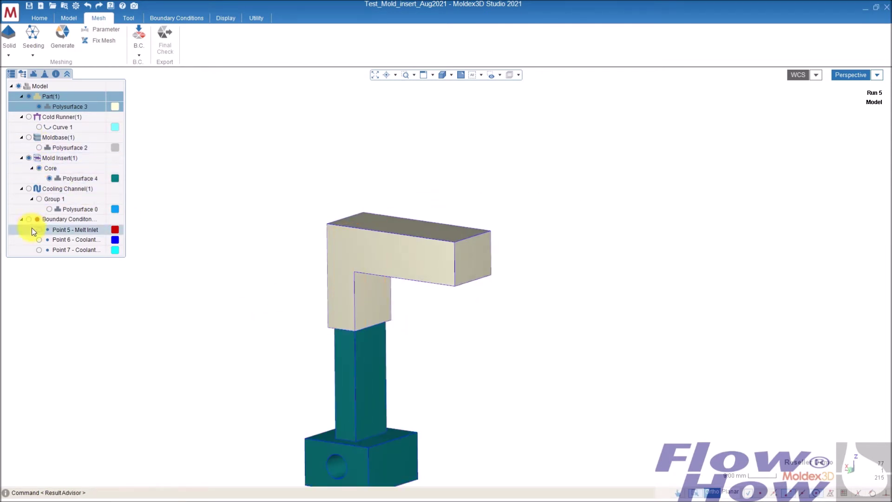
pyautogui.click(30, 188)
pyautogui.moveTo(285, 208); pyautogui.dragTo(394, 374, button='middle')
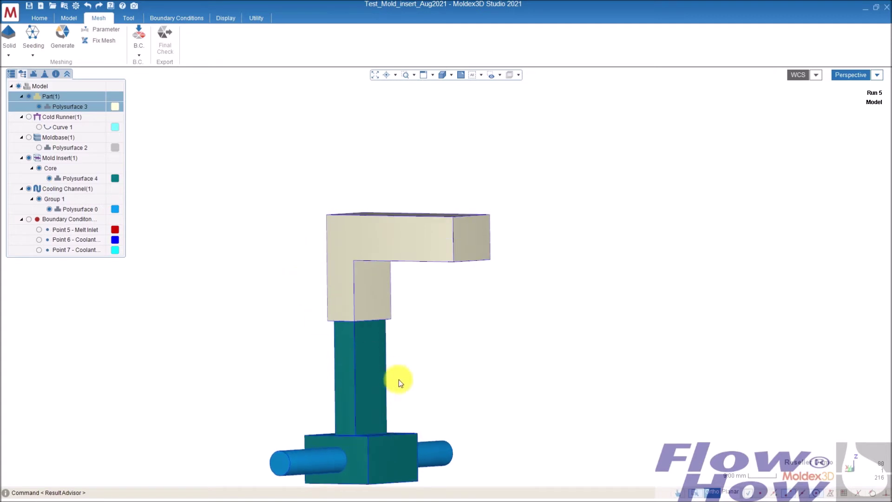
# Apply node seeding to the core insert with a global mesh size of 2 and inspect the nodes at its upper end
pyautogui.click(382, 363)
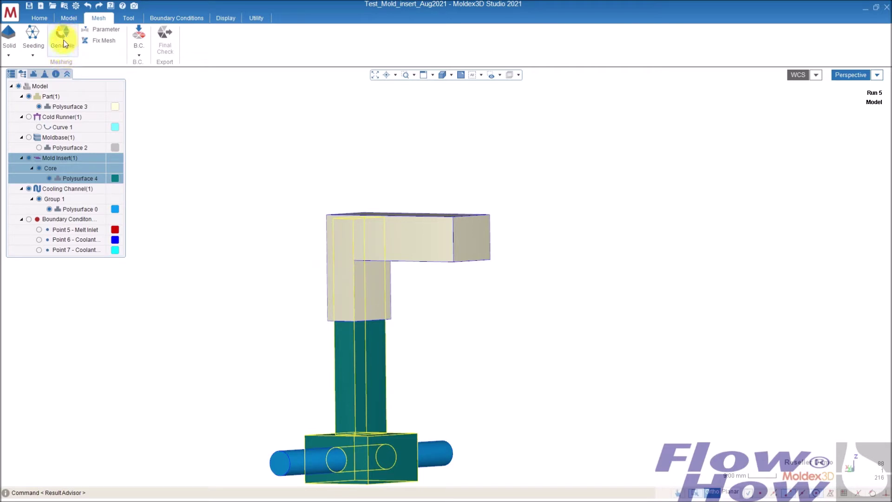
pyautogui.click(32, 36)
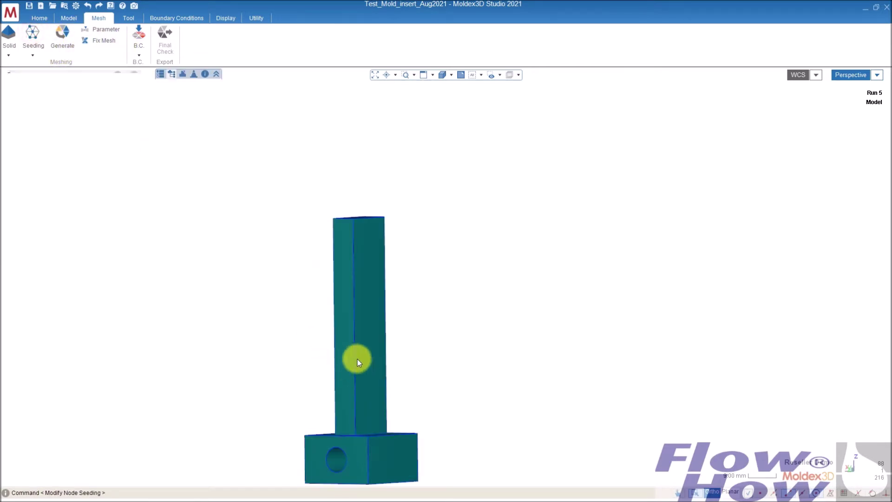
pyautogui.moveTo(70, 103); pyautogui.dragTo(38, 104)
pyautogui.write('2')
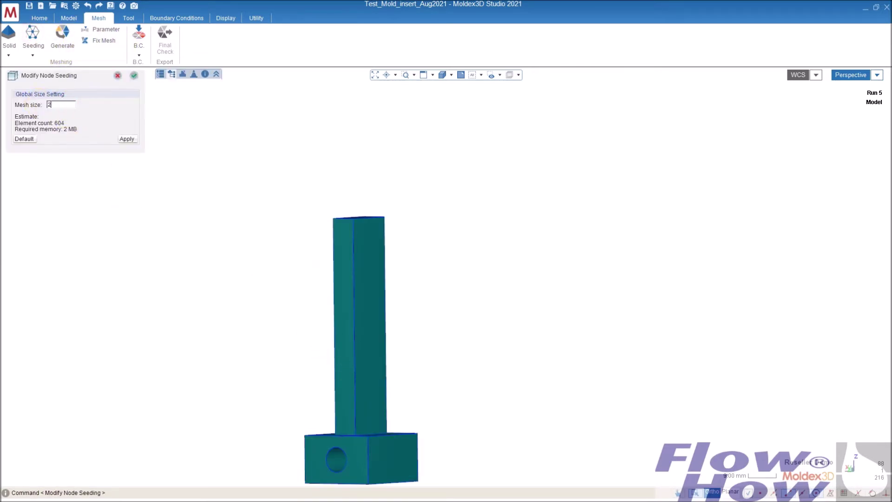
pyautogui.click(126, 137)
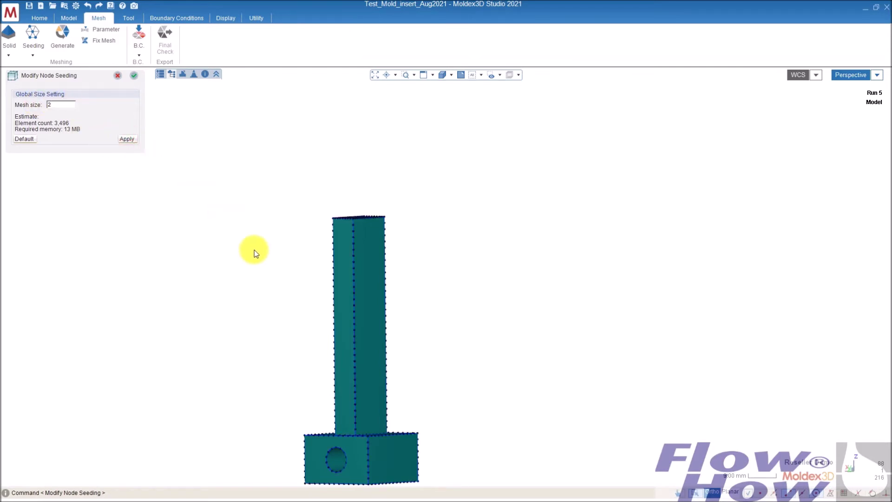
pyautogui.moveTo(428, 318)
pyautogui.mouseDown(button='middle')
pyautogui.moveTo(399, 215)
pyautogui.moveTo(406, 315)
pyautogui.moveTo(369, 249)
pyautogui.mouseUp(button='middle')
pyautogui.moveTo(351, 295)
pyautogui.mouseDown(button='middle')
pyautogui.moveTo(363, 251)
pyautogui.moveTo(360, 277)
pyautogui.moveTo(362, 253)
pyautogui.moveTo(397, 228)
pyautogui.mouseUp(button='middle')
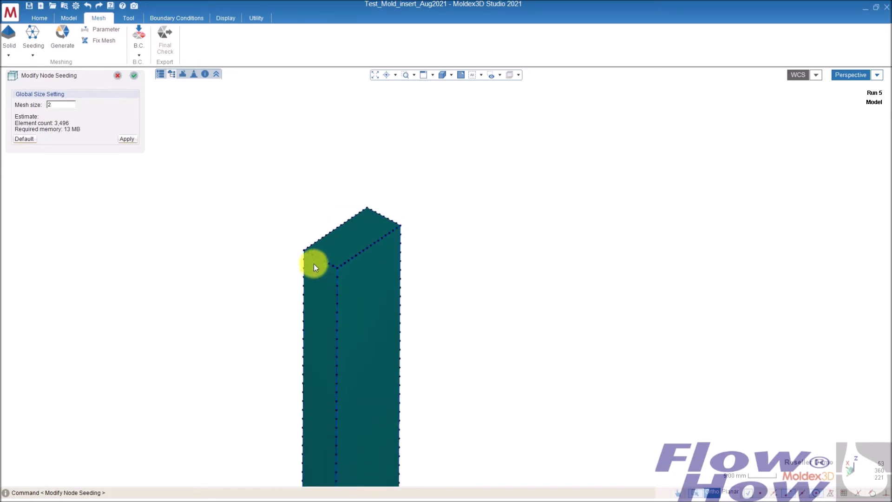
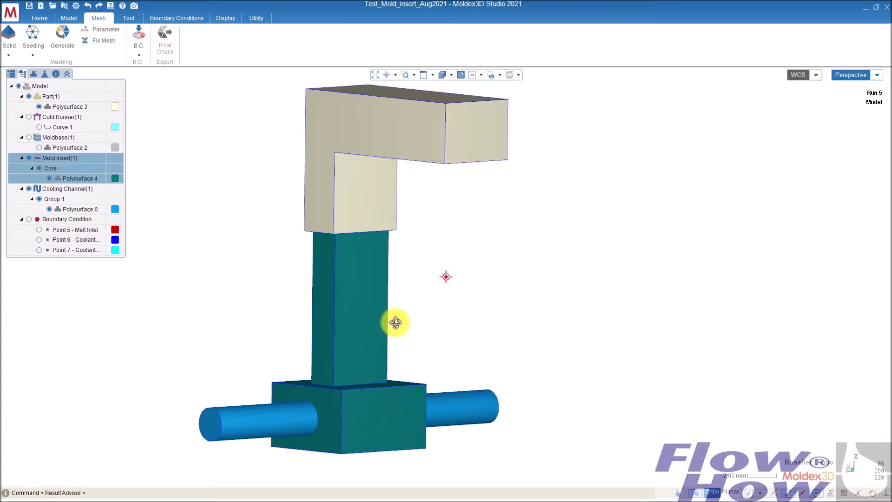
# Divide the cooling channel's cylindrical face along the two circular edges where it enters and leaves the core insert
pyautogui.click(128, 17)
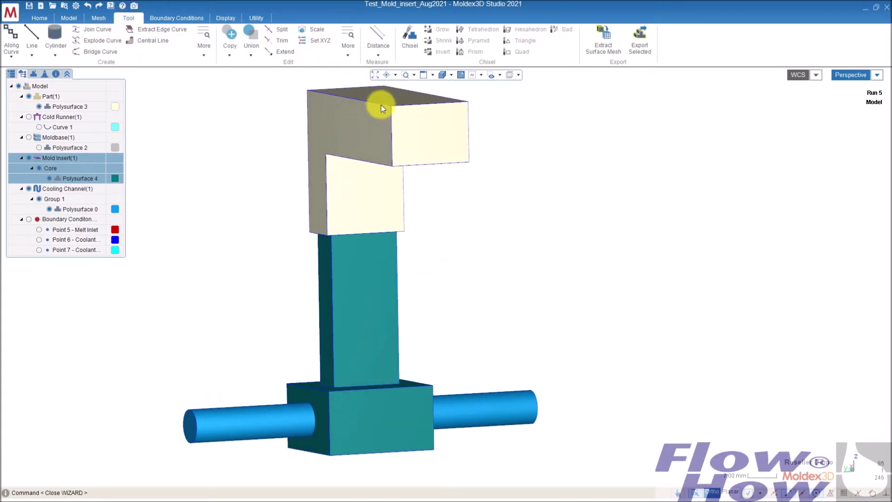
pyautogui.click(349, 56)
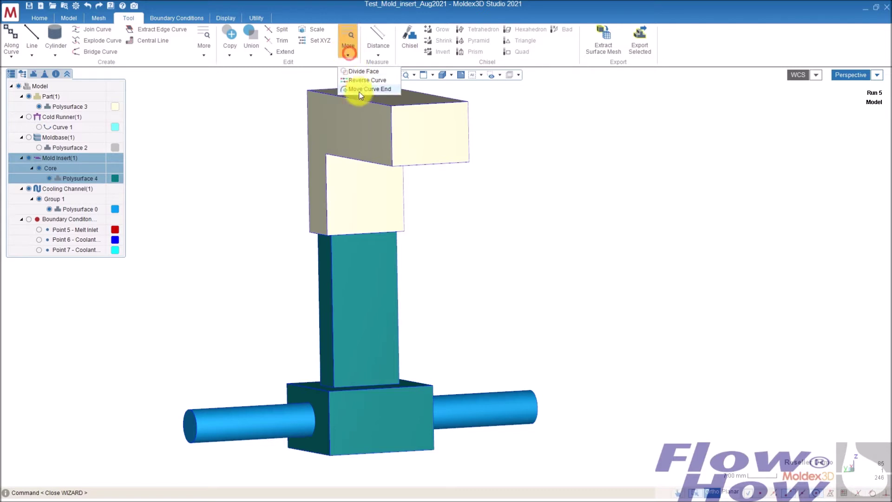
pyautogui.click(367, 72)
pyautogui.moveTo(577, 305); pyautogui.dragTo(481, 373, button='middle')
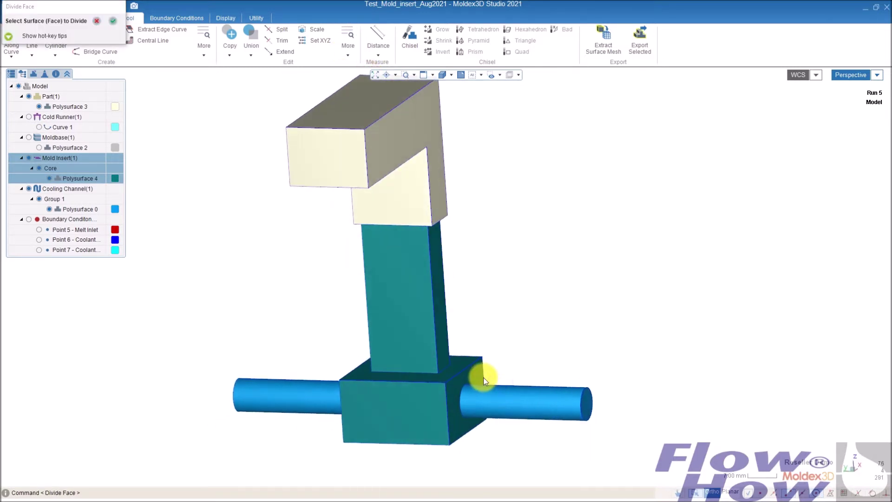
pyautogui.click(519, 402)
pyautogui.moveTo(517, 406); pyautogui.dragTo(627, 314, button='middle')
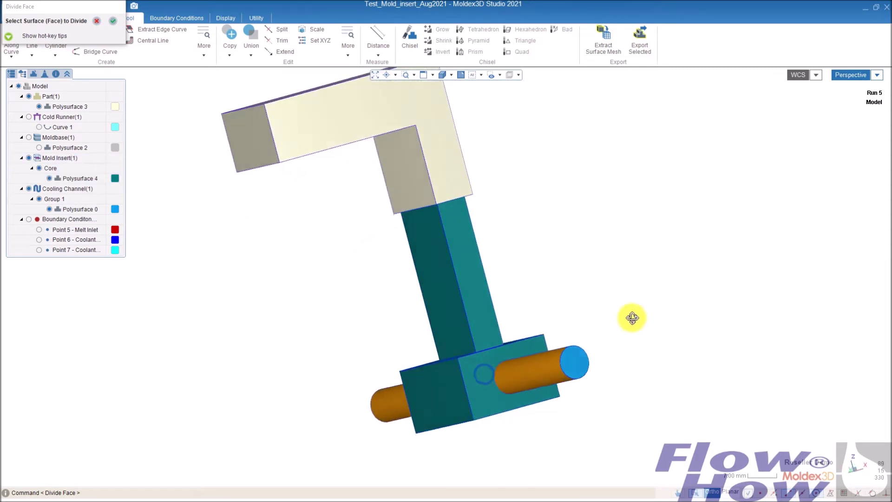
pyautogui.click(113, 22)
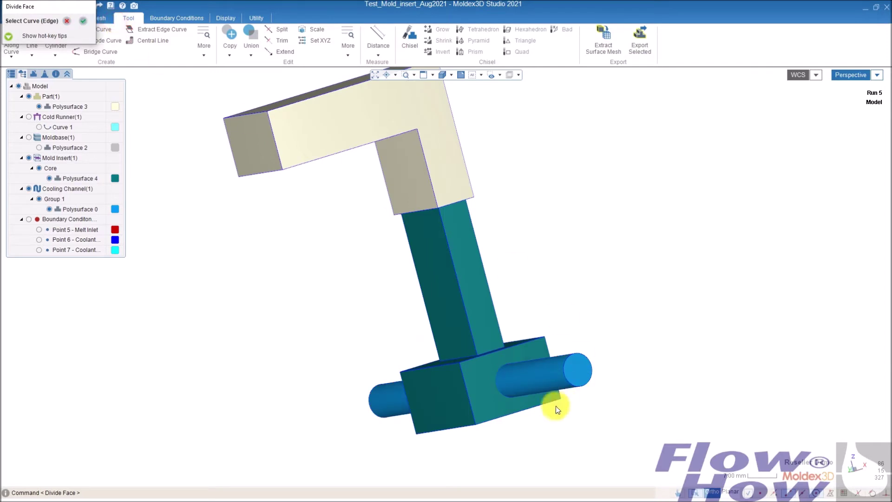
pyautogui.moveTo(543, 407); pyautogui.dragTo(504, 404, button='middle')
pyautogui.moveTo(414, 361); pyautogui.dragTo(331, 321, button='middle')
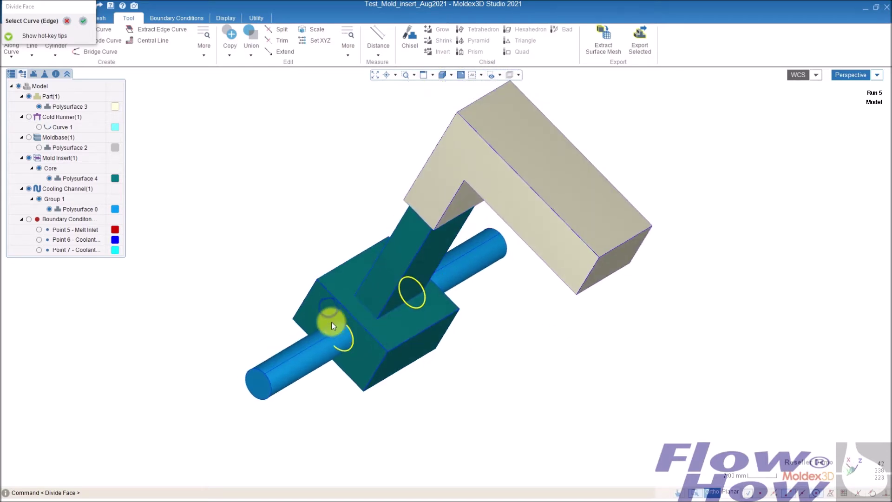
pyautogui.click(82, 21)
pyautogui.moveTo(486, 381); pyautogui.dragTo(493, 339, button='middle')
pyautogui.click(492, 340)
pyautogui.moveTo(542, 375); pyautogui.dragTo(498, 395, button='middle')
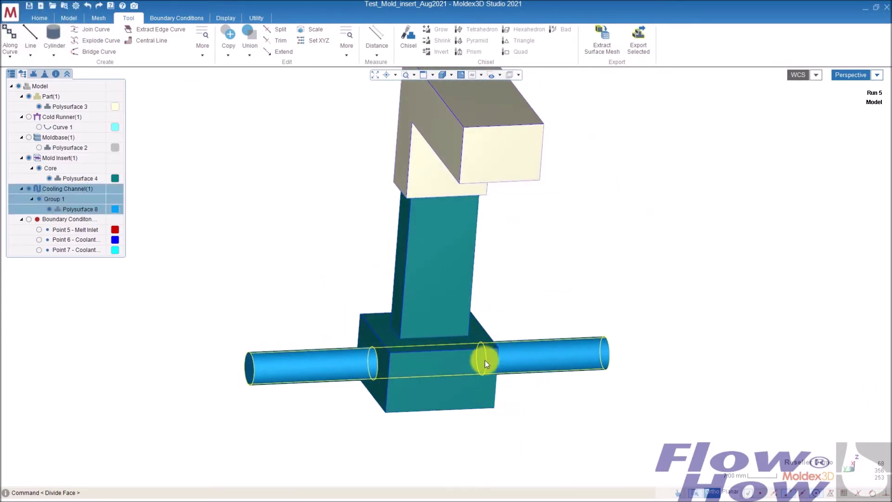
pyautogui.click(598, 398)
# Divide the four side faces of the core insert's post along the inner opening edges at the part's lower end
pyautogui.moveTo(598, 397); pyautogui.dragTo(557, 220, button='middle')
pyautogui.moveTo(564, 294); pyautogui.dragTo(520, 266, button='middle')
pyautogui.scroll(3, 495, 247)
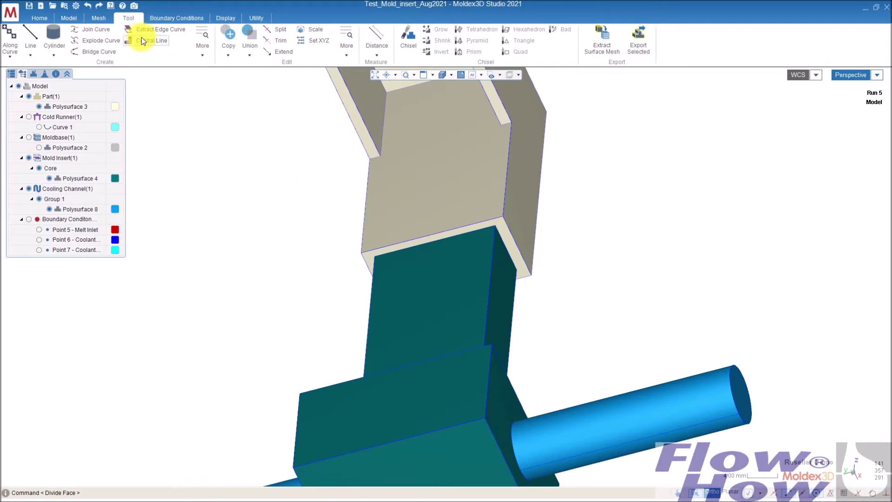
pyautogui.click(348, 47)
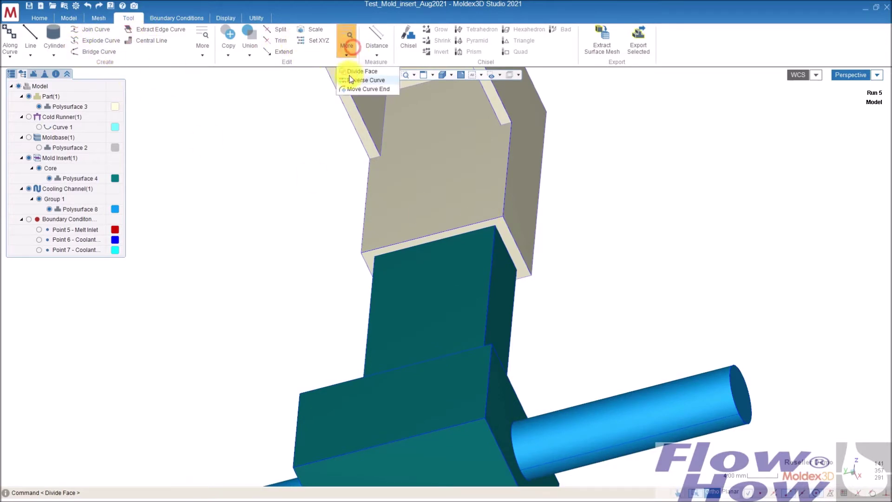
pyautogui.click(353, 73)
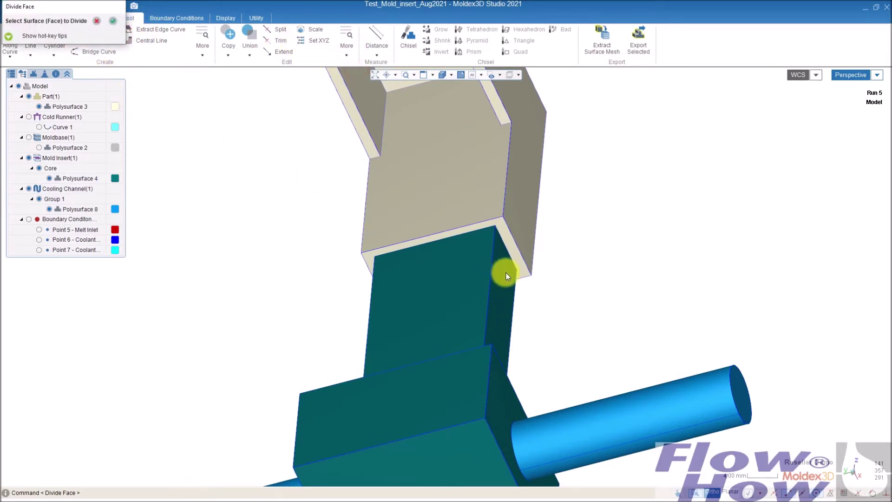
pyautogui.click(462, 284)
pyautogui.moveTo(563, 295)
pyautogui.mouseDown(button='middle')
pyautogui.moveTo(749, 347)
pyautogui.moveTo(709, 442)
pyautogui.moveTo(506, 365)
pyautogui.moveTo(534, 347)
pyautogui.moveTo(534, 273)
pyautogui.mouseUp(button='middle')
pyautogui.moveTo(510, 362); pyautogui.dragTo(563, 400, button='middle')
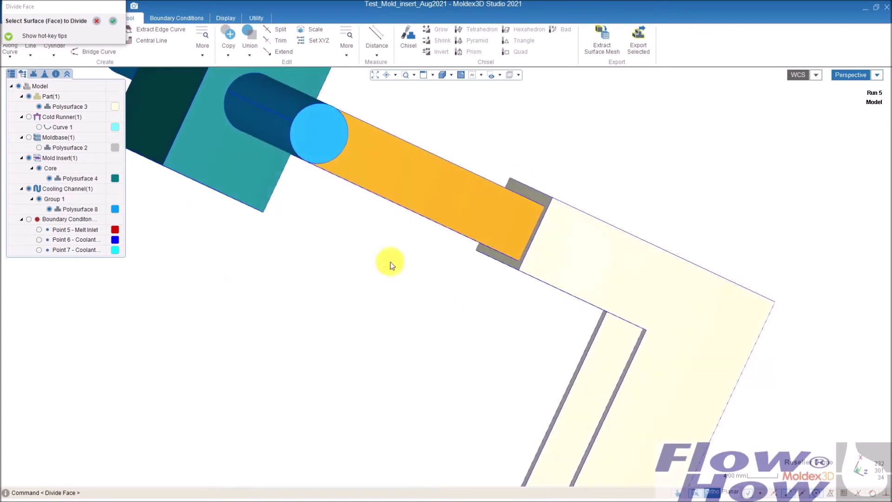
pyautogui.click(113, 21)
pyautogui.moveTo(508, 259); pyautogui.dragTo(392, 247, button='middle')
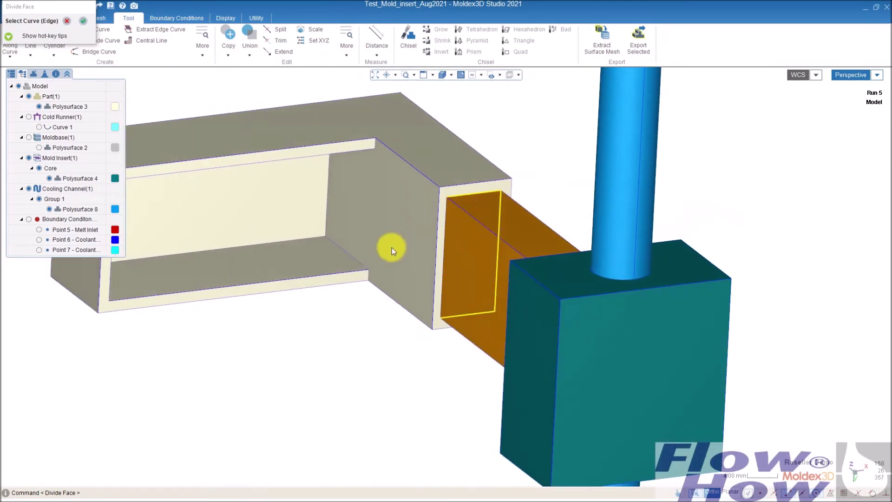
pyautogui.click(82, 21)
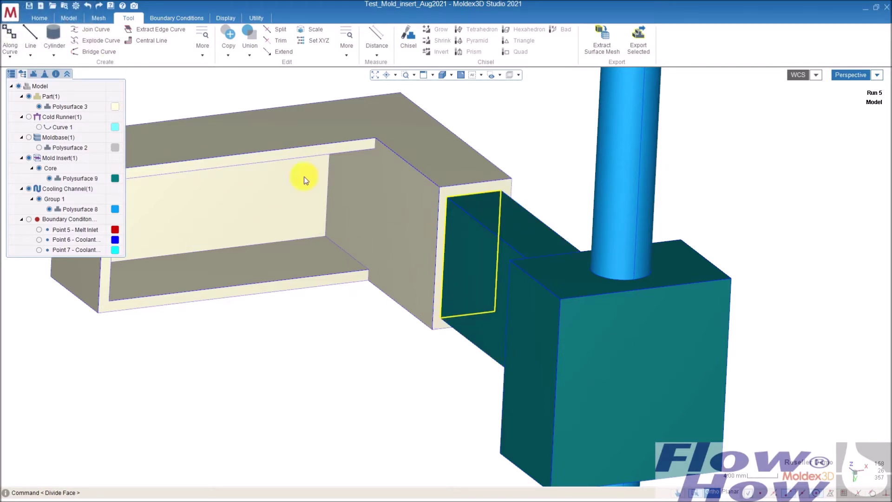
# Hide the part and inspect the dividing line around the core insert's post
pyautogui.moveTo(518, 128); pyautogui.dragTo(645, 175, button='middle')
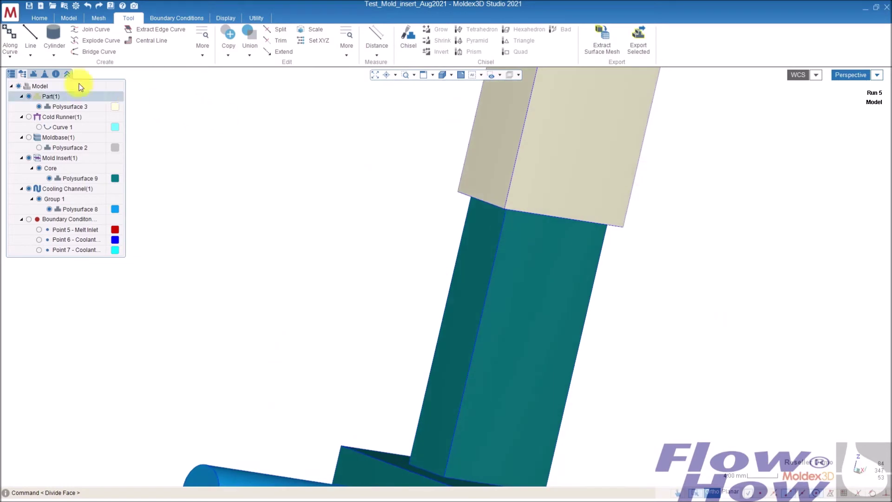
pyautogui.click(29, 99)
pyautogui.moveTo(653, 211); pyautogui.dragTo(445, 248, button='middle')
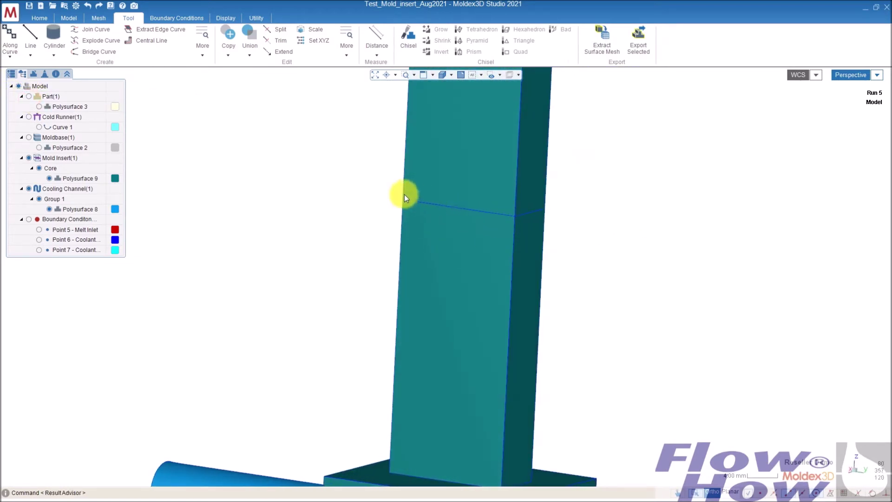
pyautogui.moveTo(533, 227); pyautogui.dragTo(483, 139, button='middle')
pyautogui.moveTo(481, 298); pyautogui.dragTo(436, 237, button='middle')
pyautogui.scroll(-2, 436, 237)
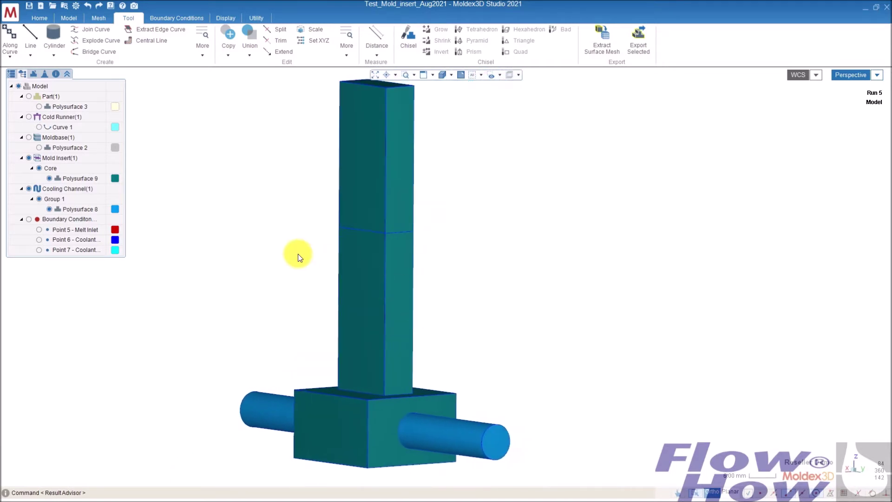
# Apply node seeding to the divided core insert with a global mesh size of 2 and inspect its nodes
pyautogui.click(99, 18)
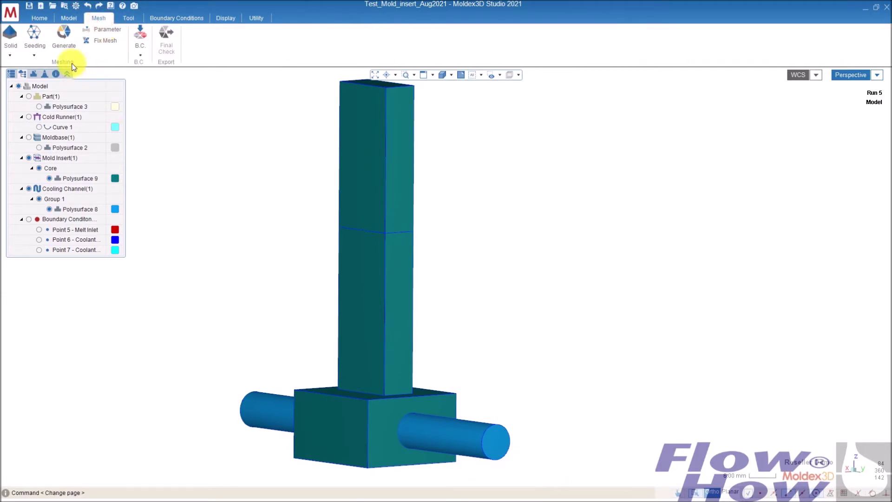
pyautogui.click(37, 40)
pyautogui.click(395, 152)
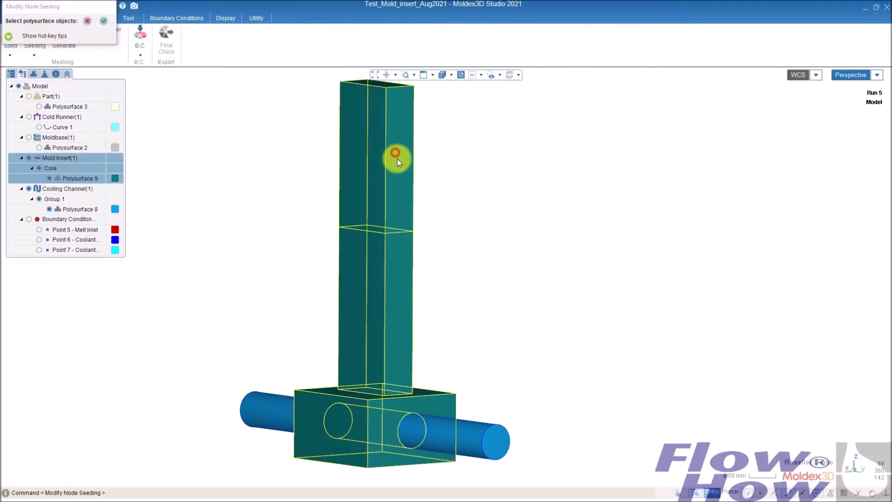
pyautogui.click(103, 21)
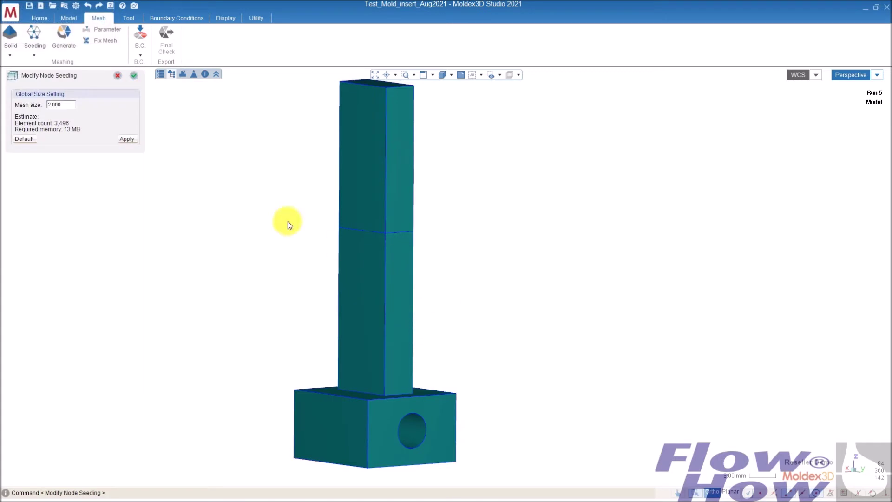
pyautogui.click(127, 139)
pyautogui.moveTo(398, 239); pyautogui.dragTo(393, 282, button='middle')
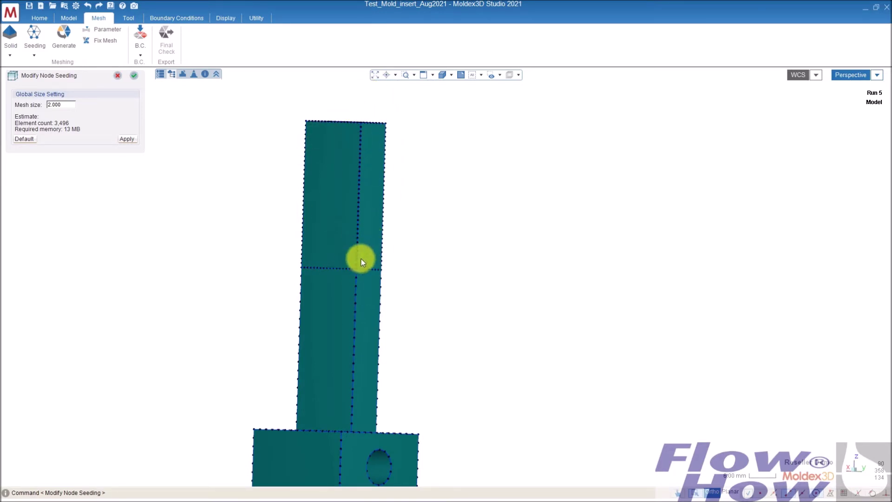
pyautogui.moveTo(363, 230)
pyautogui.mouseDown(button='middle')
pyautogui.moveTo(318, 291)
pyautogui.moveTo(350, 315)
pyautogui.moveTo(346, 358)
pyautogui.moveTo(304, 358)
pyautogui.moveTo(293, 329)
pyautogui.moveTo(305, 294)
pyautogui.moveTo(349, 338)
pyautogui.moveTo(312, 349)
pyautogui.mouseUp(button='middle')
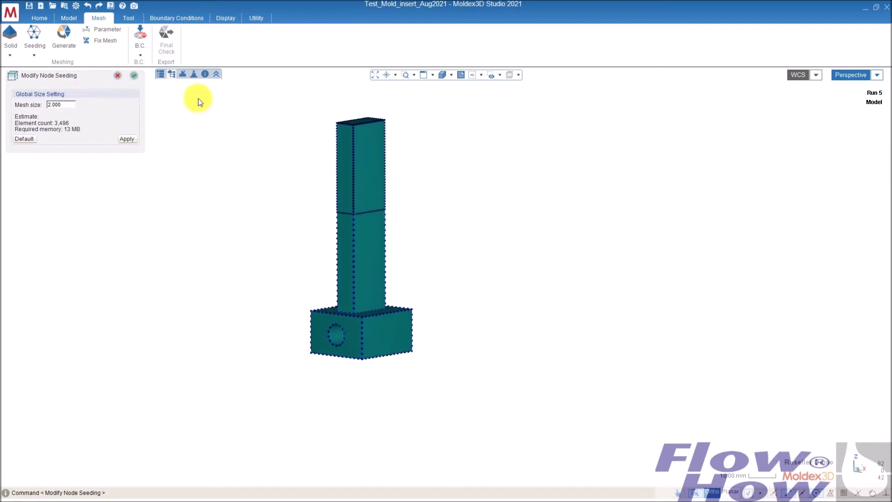
pyautogui.click(132, 75)
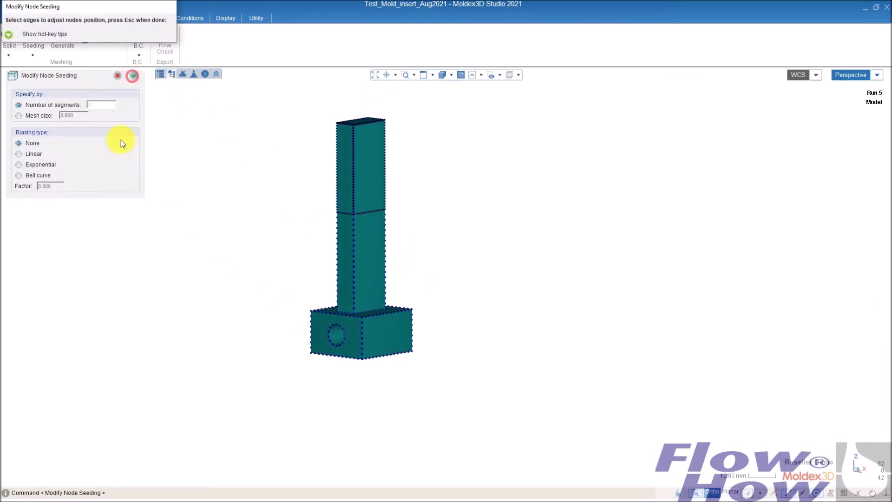
pyautogui.click(134, 75)
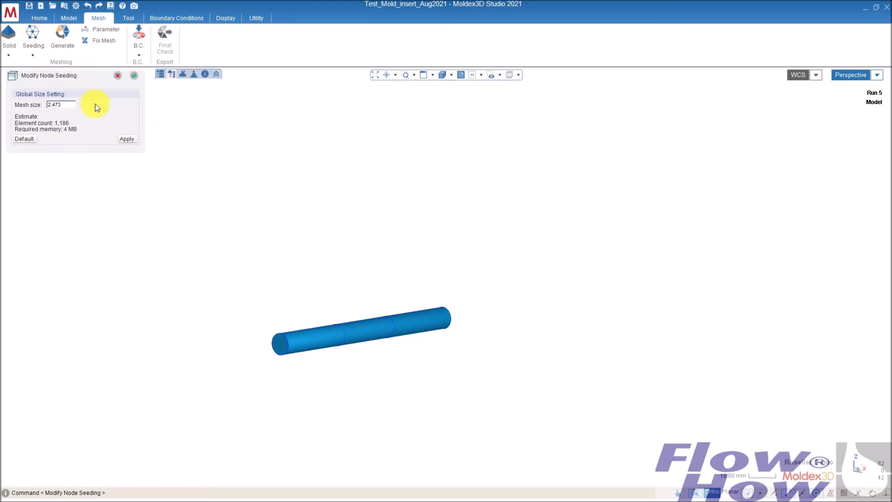
# Apply node seeding to the cooling channel with a global mesh size of 2
pyautogui.moveTo(72, 104); pyautogui.dragTo(46, 106)
pyautogui.click(130, 135)
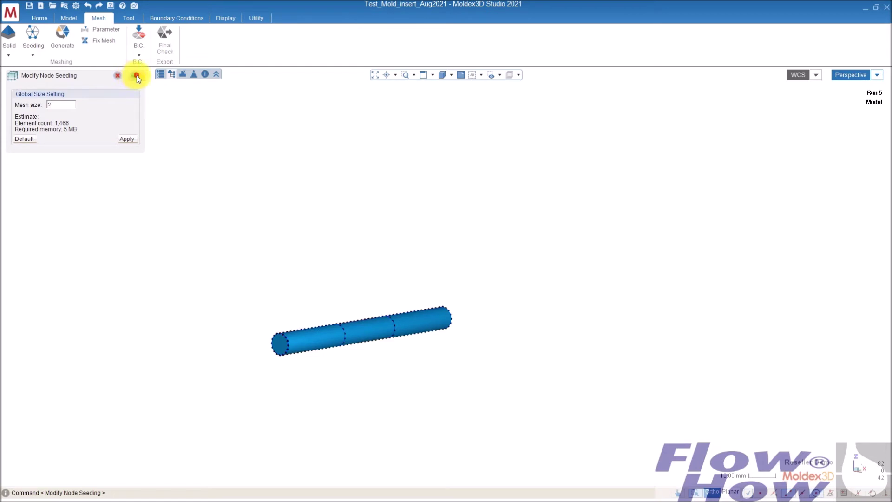
pyautogui.click(134, 75)
pyautogui.click(133, 75)
# Show the part and the cold runner together with the core insert and cooling channel
pyautogui.moveTo(463, 273); pyautogui.dragTo(434, 233, button='right')
pyautogui.scroll(-2, 433, 241)
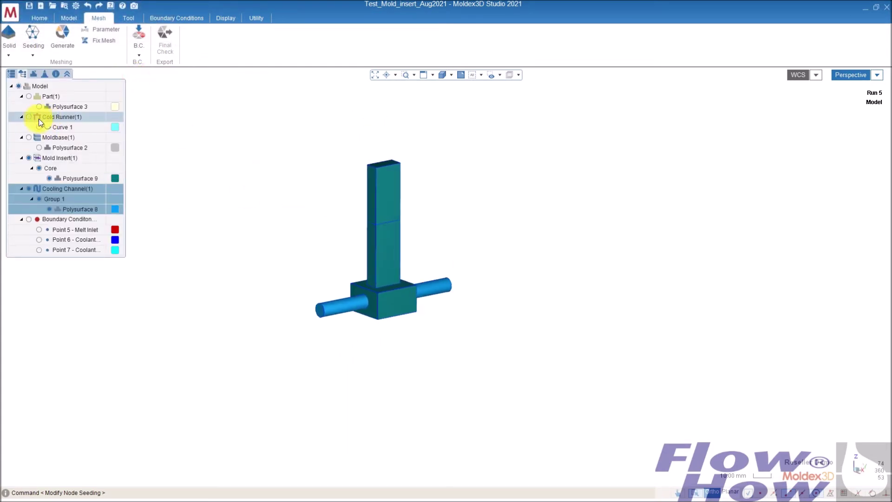
pyautogui.click(29, 97)
pyautogui.click(29, 116)
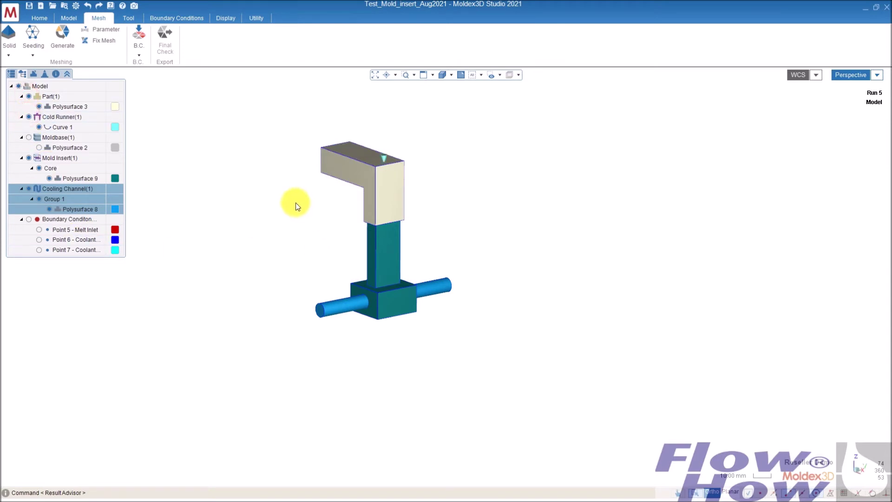
pyautogui.moveTo(298, 223); pyautogui.dragTo(314, 256, button='middle')
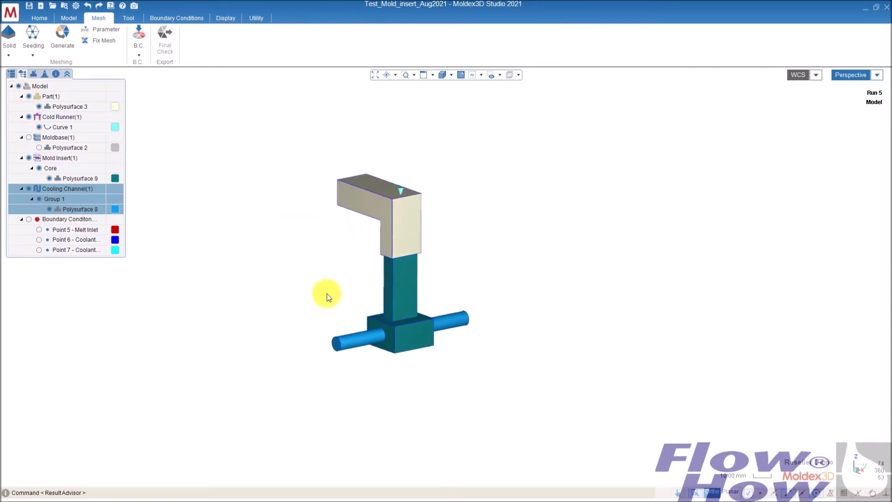
# Generate the surface mesh for the part, mold insert and cooling channel and inspect it where the part meets the core
pyautogui.click(60, 39)
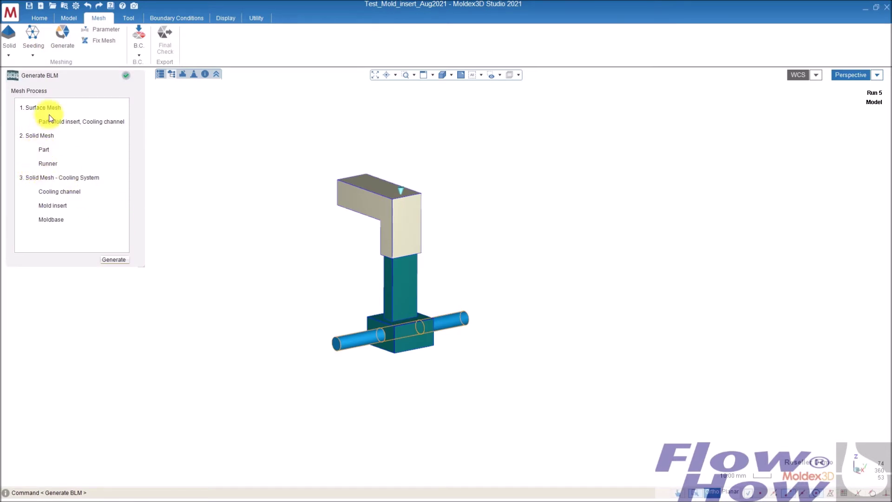
pyautogui.click(35, 122)
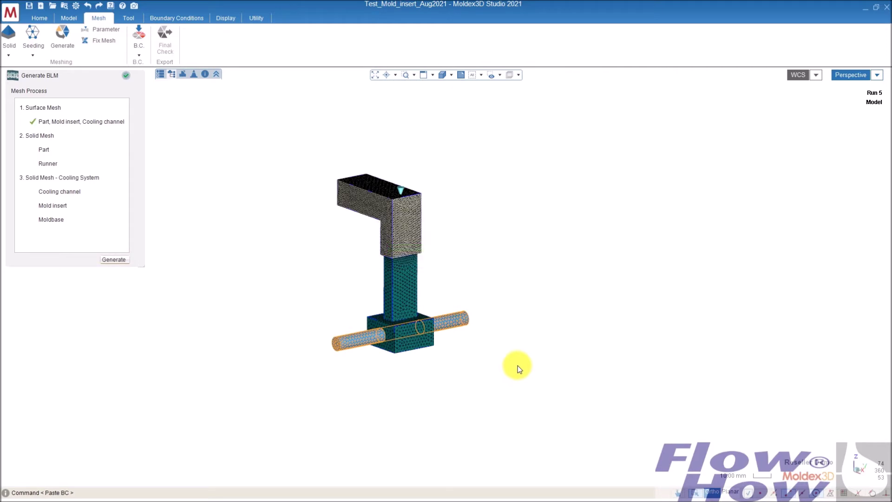
pyautogui.moveTo(488, 249); pyautogui.dragTo(400, 208, button='middle')
pyautogui.scroll(6, 399, 209)
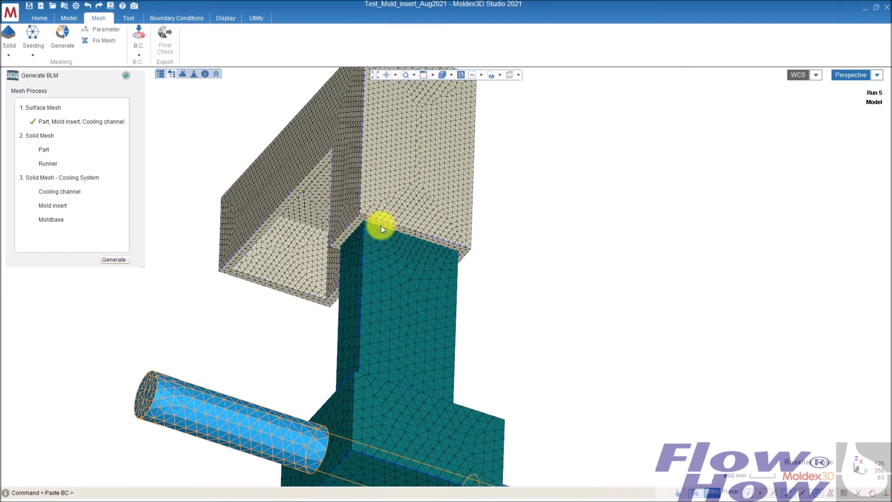
pyautogui.scroll(-6, 484, 272)
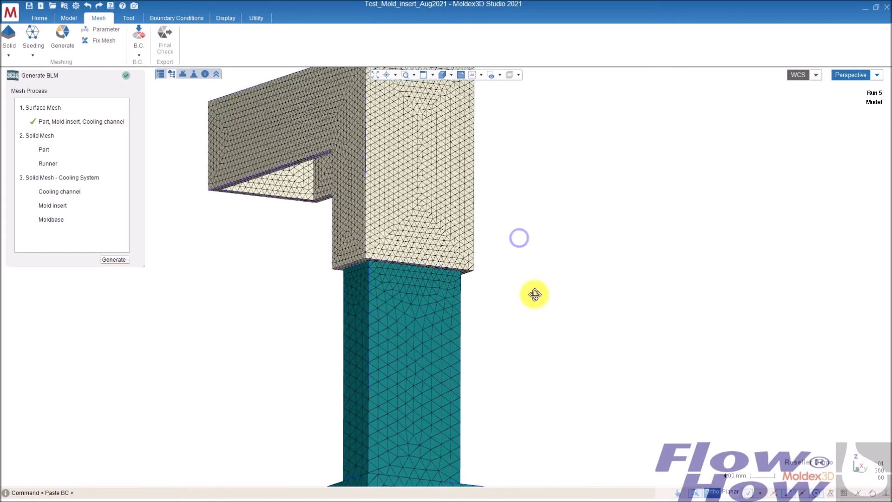
pyautogui.moveTo(518, 286); pyautogui.dragTo(533, 348, button='middle')
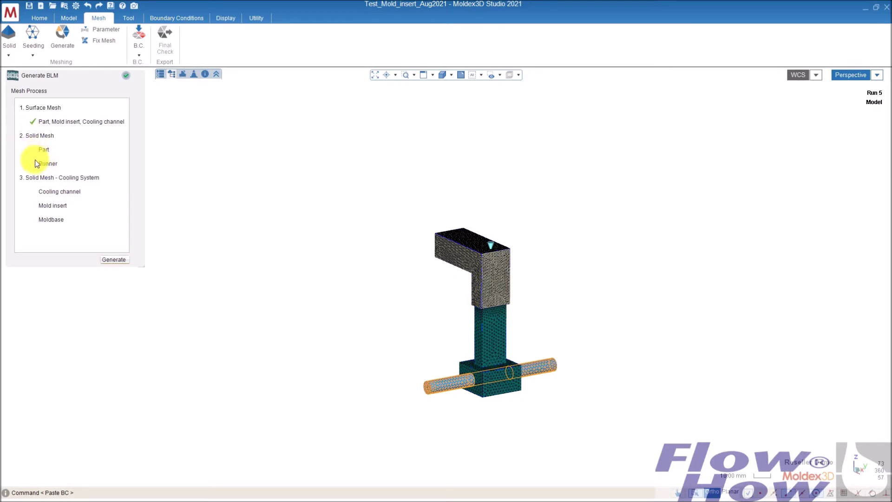
# Generate the solid meshes through the moldbase, and run the final check with parting direction Z
pyautogui.click(118, 259)
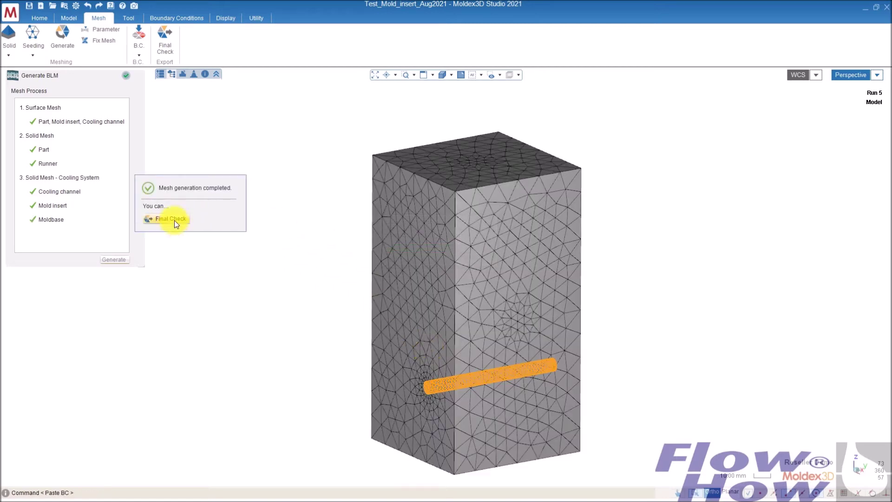
pyautogui.click(174, 221)
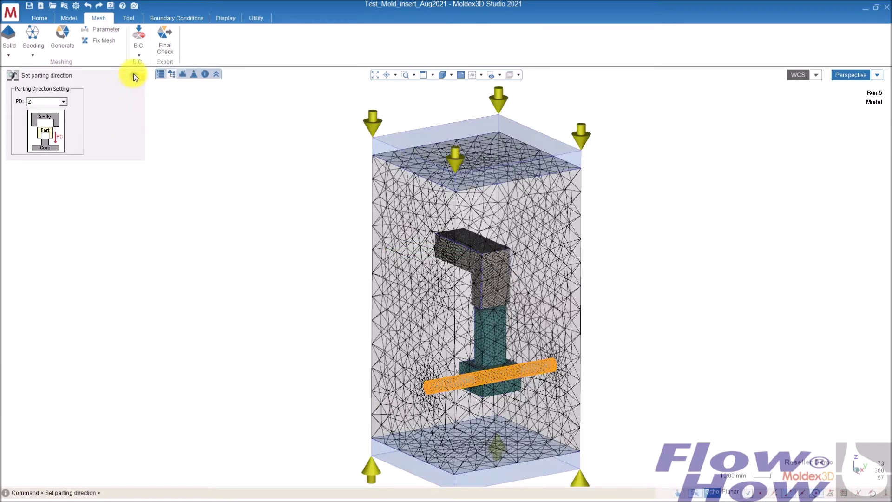
pyautogui.click(134, 75)
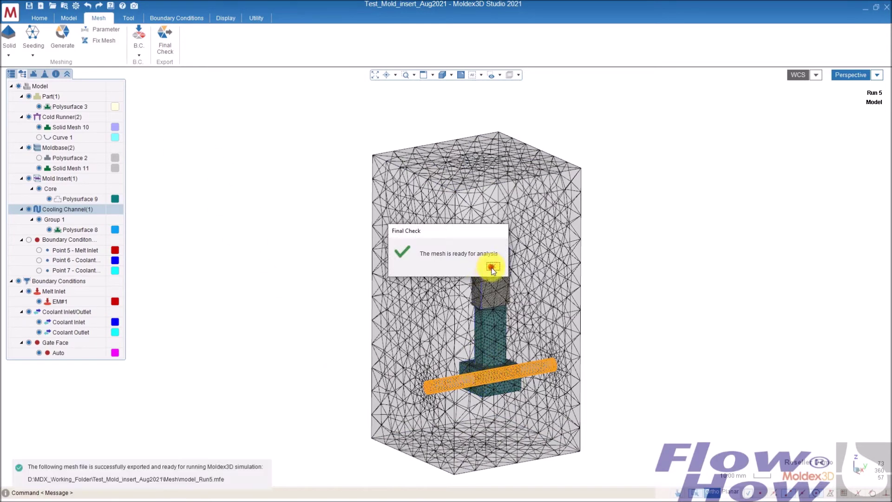
# Close the final check and hide the moldbase, leaving the part, runner, core insert and cooling channel displayed
pyautogui.press('Return')
pyautogui.moveTo(282, 351); pyautogui.dragTo(408, 249, button='middle')
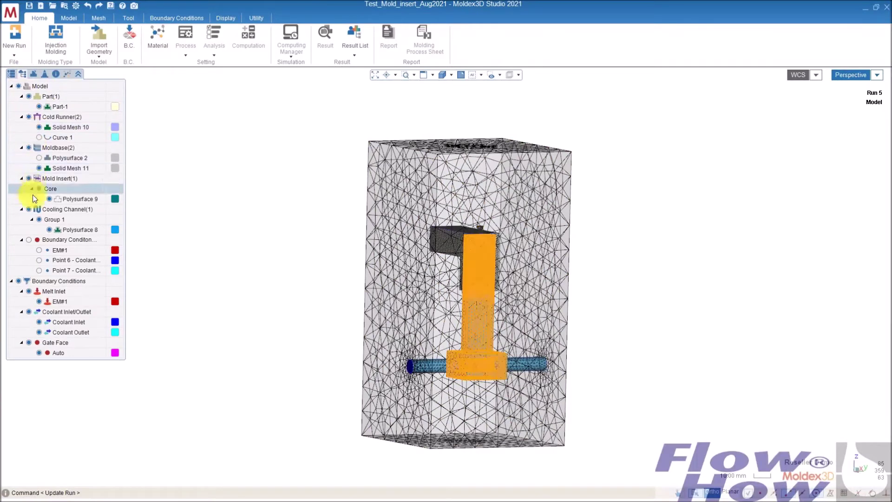
pyautogui.click(29, 147)
pyautogui.moveTo(370, 329); pyautogui.dragTo(425, 348, button='middle')
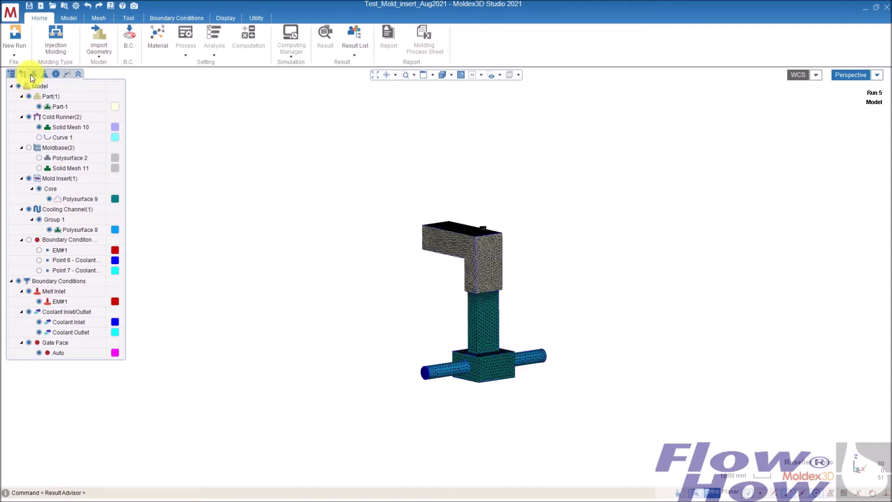
# Assign the ABS_TerluranGP-22 material to the melt inlet EM#1 of Run05
pyautogui.click(11, 75)
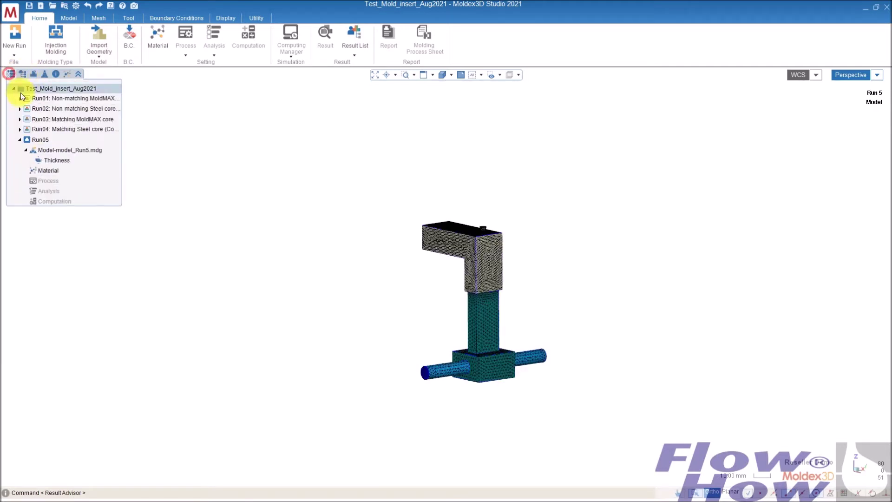
pyautogui.click(53, 170)
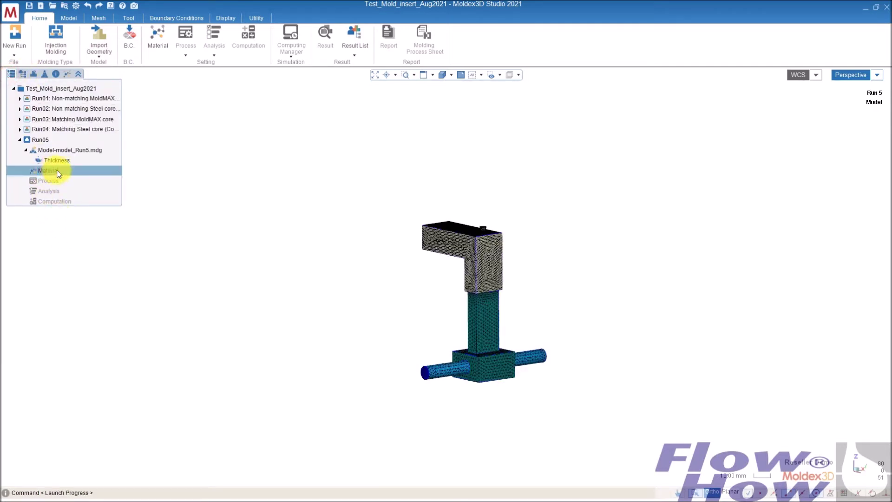
pyautogui.click(67, 75)
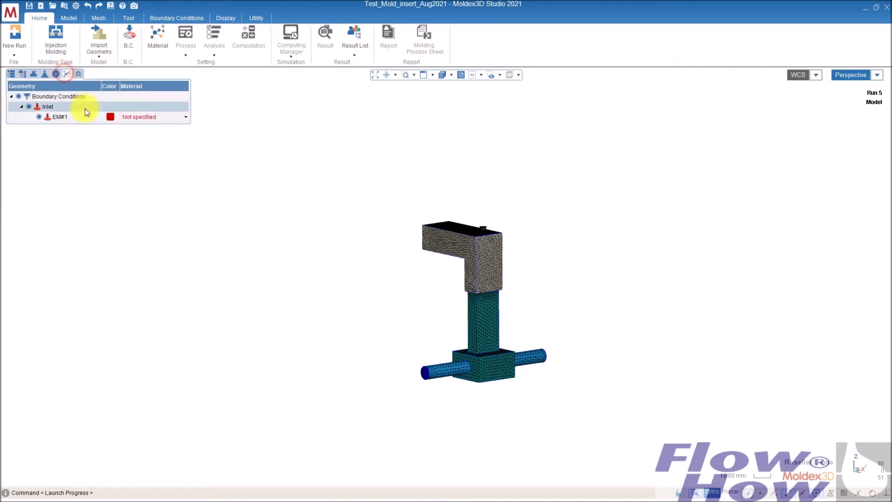
pyautogui.click(137, 116)
pyautogui.click(150, 124)
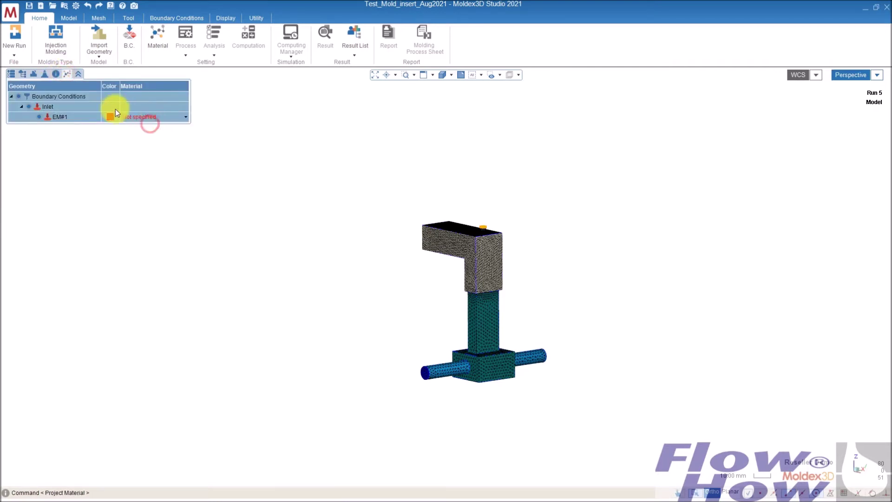
# Start the process setup of Run05 with a maximum injection pressure of 500 MPa and a maximum packing pressure of 100 MPa
pyautogui.click(11, 74)
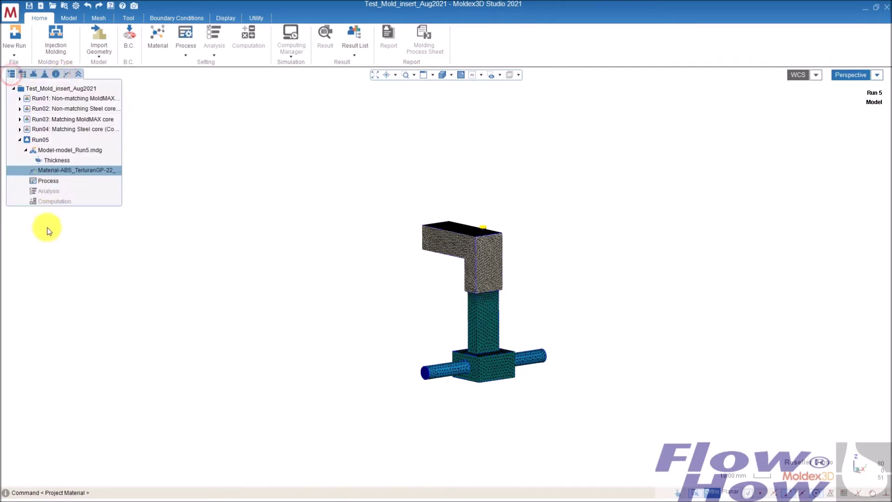
pyautogui.click(51, 184)
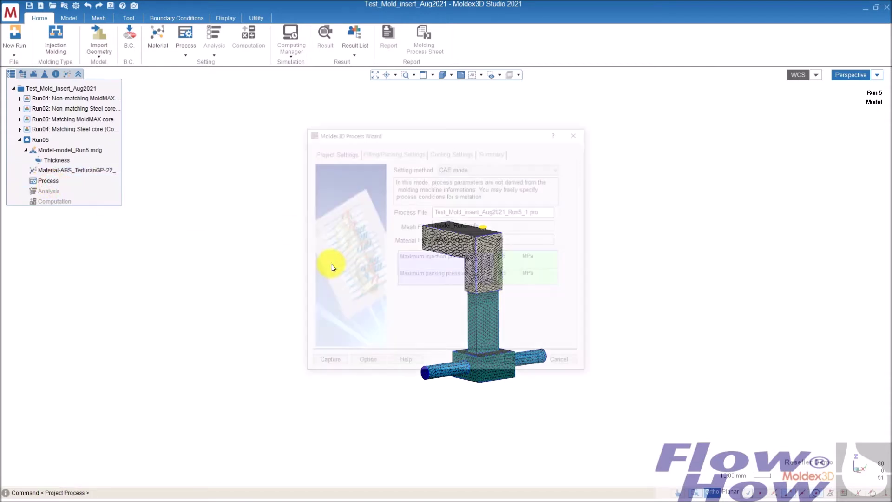
pyautogui.write('500')
pyautogui.press('Tab')
pyautogui.write('100')
pyautogui.press('Tab')
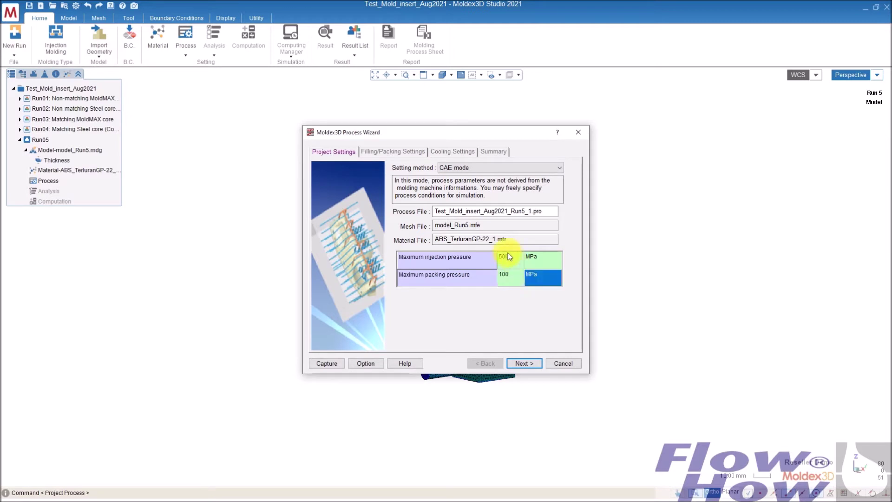
# Set the filling time to 0.6 sec and reduce the flow rate profile to one section
pyautogui.click(528, 362)
pyautogui.moveTo(457, 176); pyautogui.dragTo(440, 177)
pyautogui.write('6')
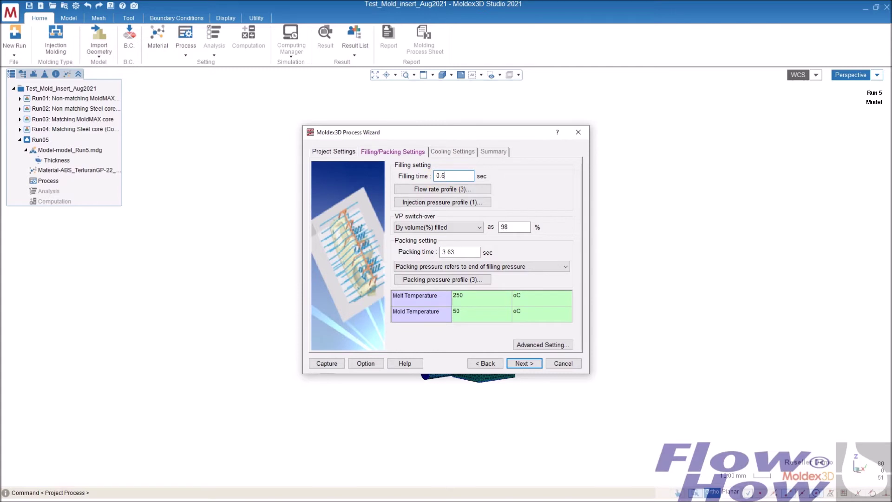
pyautogui.click(465, 189)
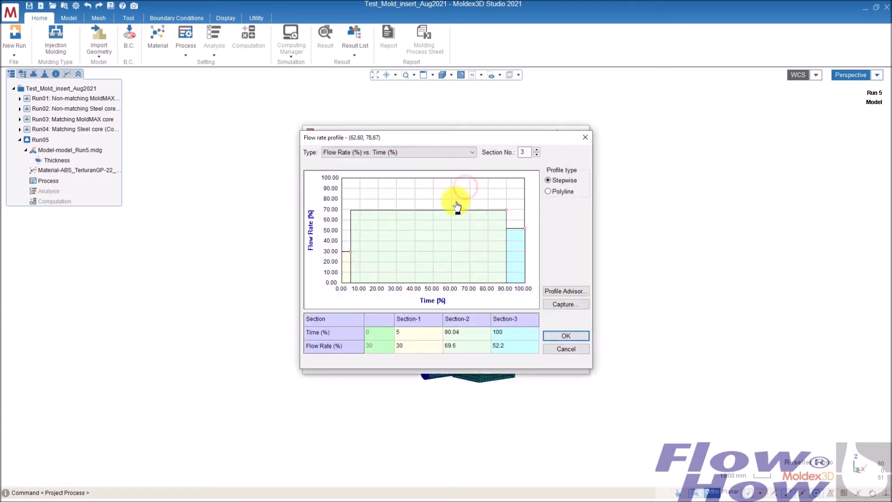
pyautogui.click(538, 154)
pyautogui.click(538, 154)
pyautogui.click(566, 335)
# Set the packing time to 5 sec and make the packing pressure refer to machine pressure
pyautogui.click(467, 256)
pyautogui.moveTo(467, 253); pyautogui.dragTo(432, 255)
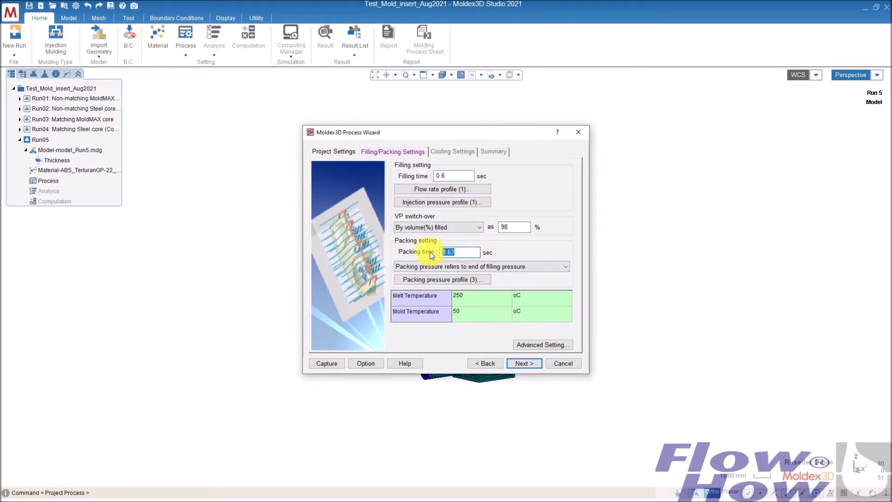
pyautogui.write('5')
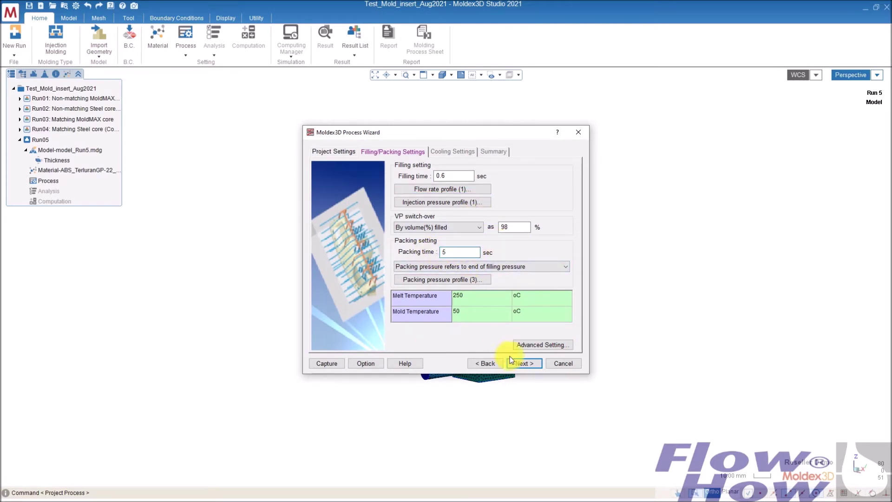
pyautogui.click(527, 267)
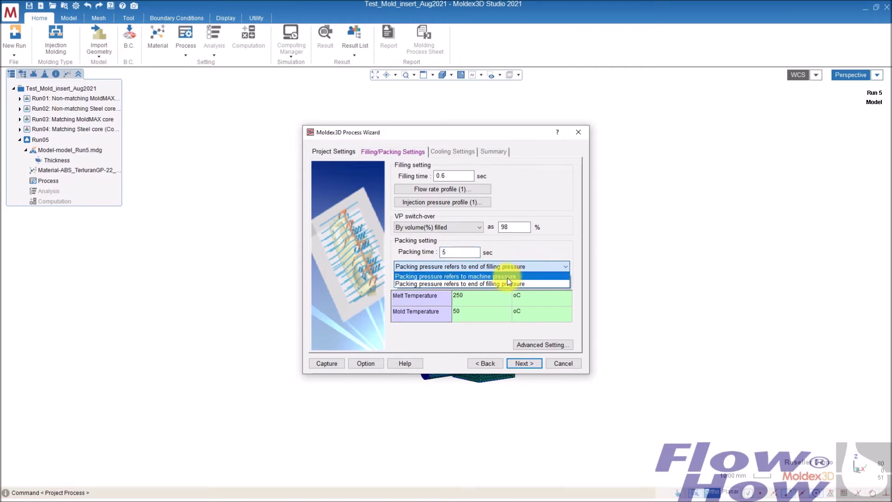
pyautogui.click(510, 278)
# Set the single-section packing pressure profile to 40 %
pyautogui.click(460, 278)
pyautogui.click(497, 345)
pyautogui.write('40')
pyautogui.press('Return')
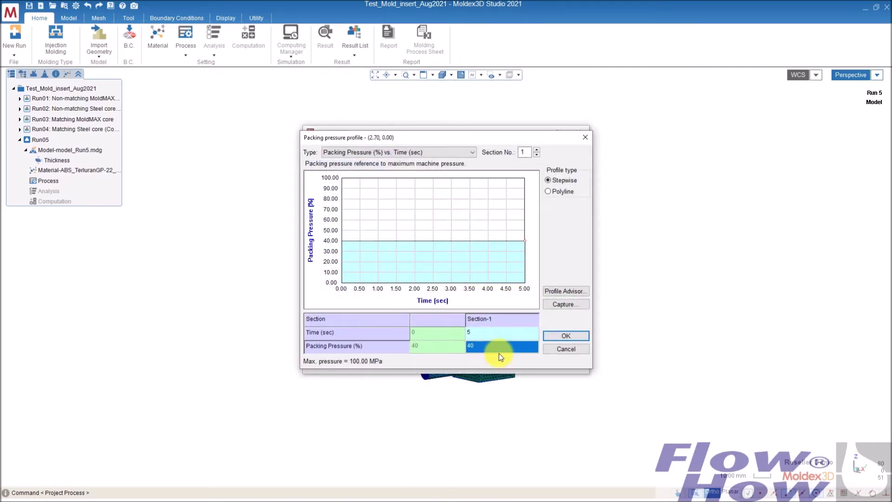
pyautogui.click(568, 331)
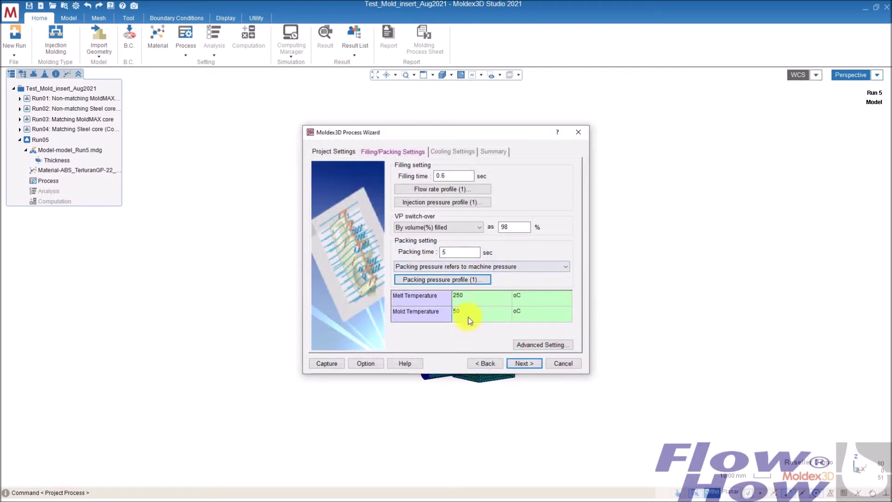
# Switch the cooling method to Transient and set the initial mold temperature to 30 °C
pyautogui.click(531, 364)
pyautogui.click(541, 178)
pyautogui.click(542, 178)
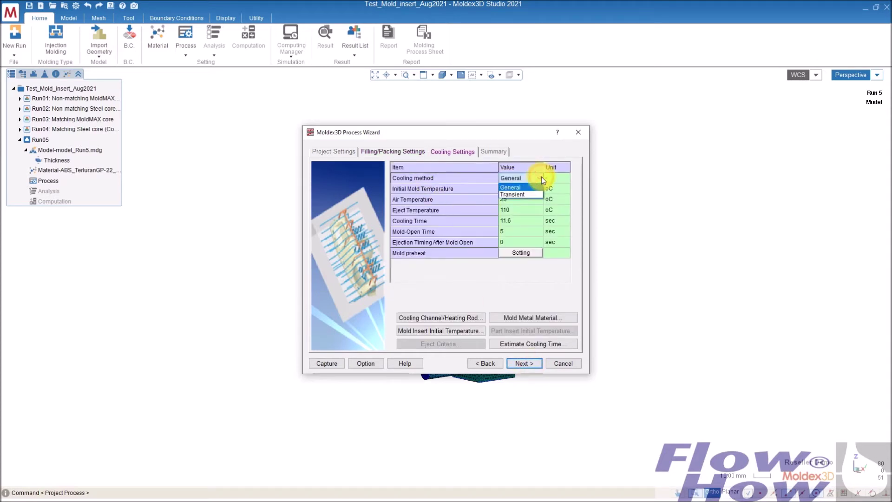
pyautogui.click(528, 195)
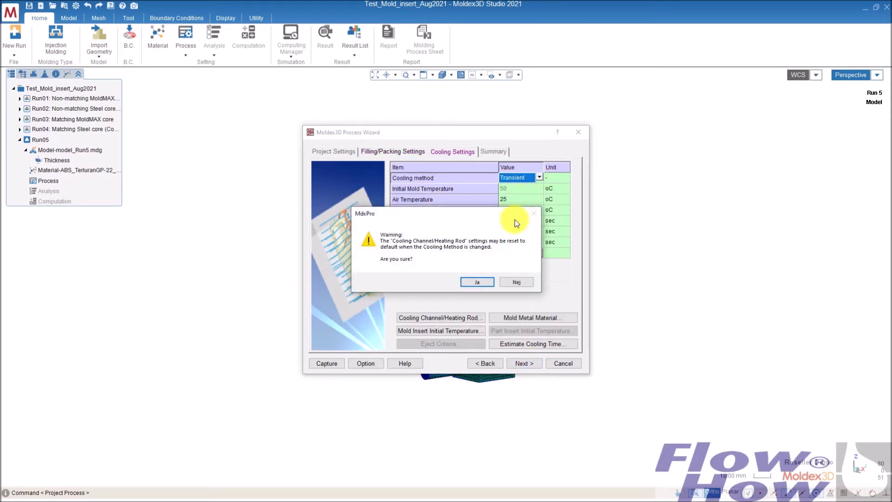
pyautogui.click(479, 282)
pyautogui.click(516, 187)
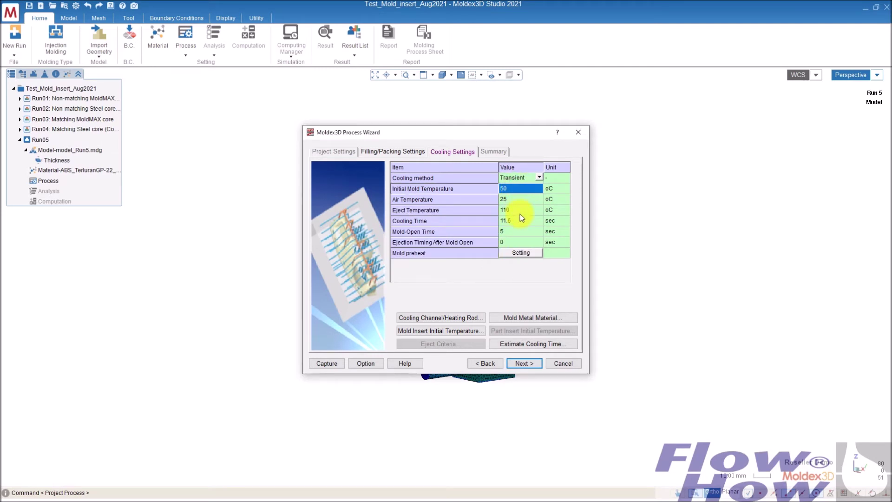
pyautogui.write('30')
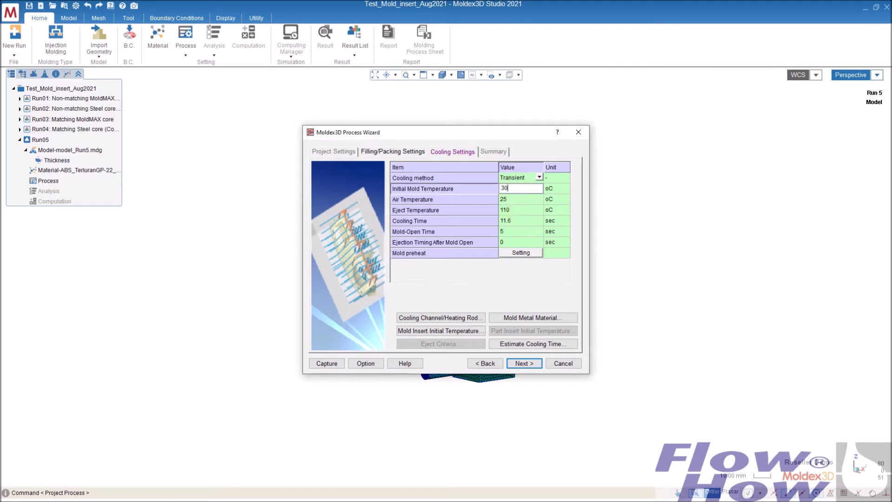
pyautogui.click(520, 214)
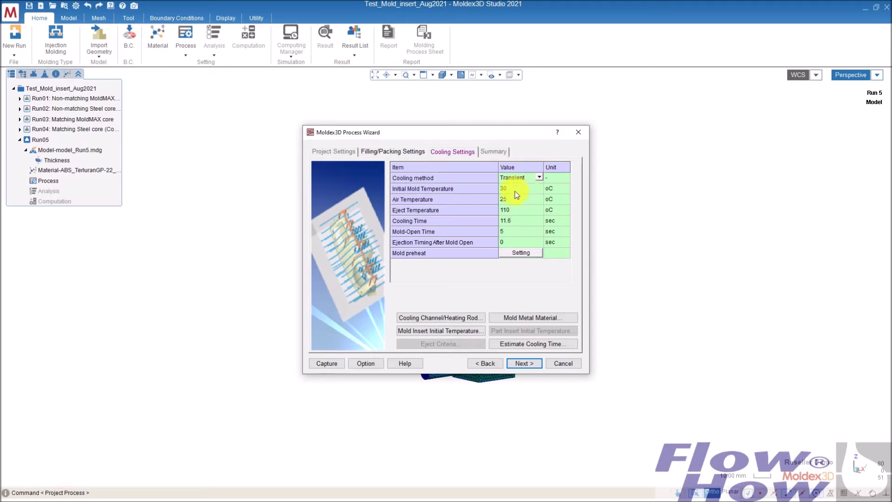
# Set the cooling time to 5 sec and the mold-open time to 3.5 sec
pyautogui.click(519, 221)
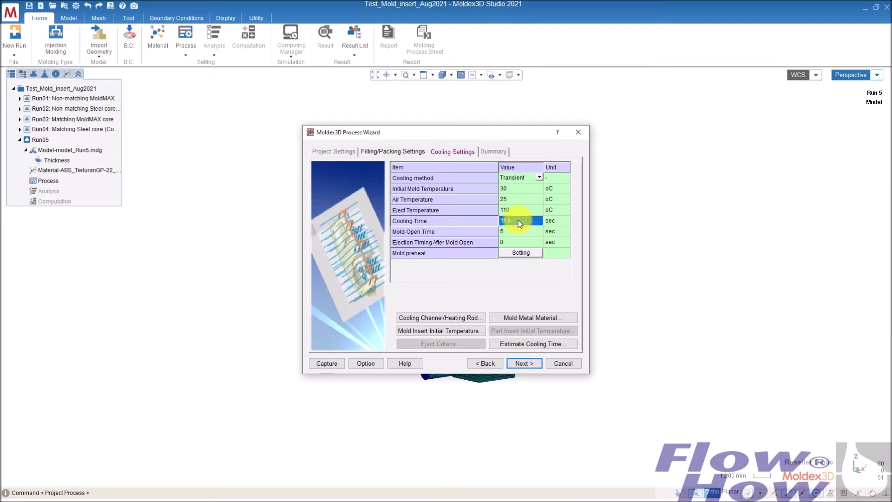
pyautogui.press('Return')
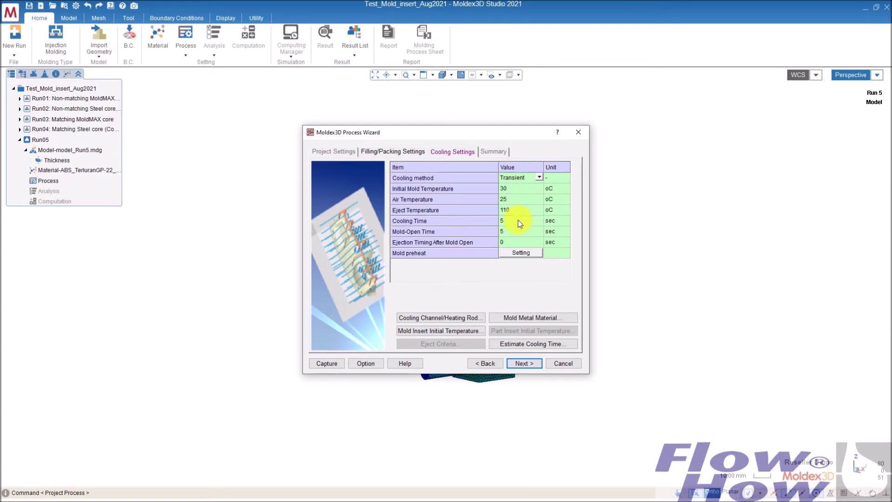
pyautogui.click(514, 232)
pyautogui.write('3.5')
pyautogui.press('Return')
# Review and accept the cooling channel settings, and assign MoldMAX SC as the mold material of the core insert
pyautogui.click(458, 319)
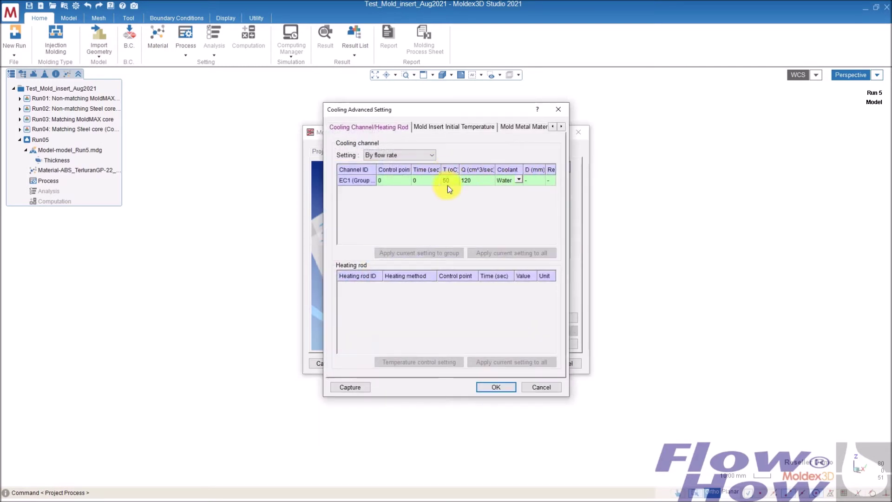
pyautogui.click(496, 387)
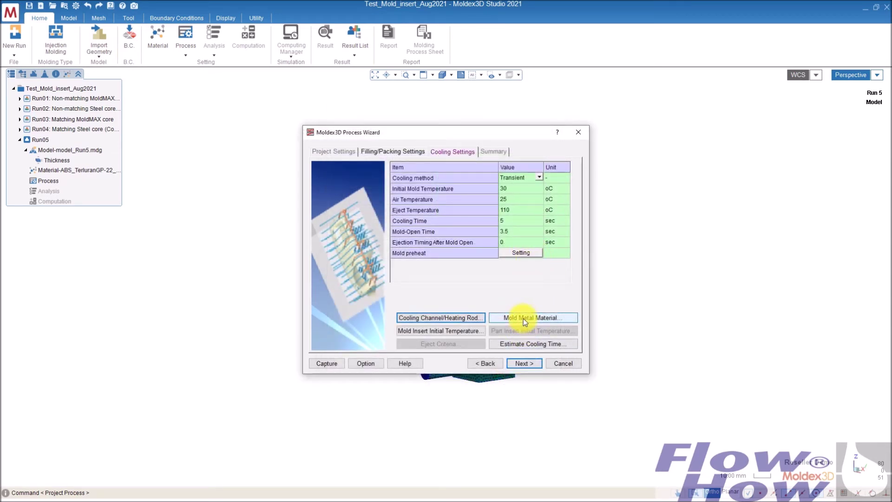
pyautogui.click(523, 318)
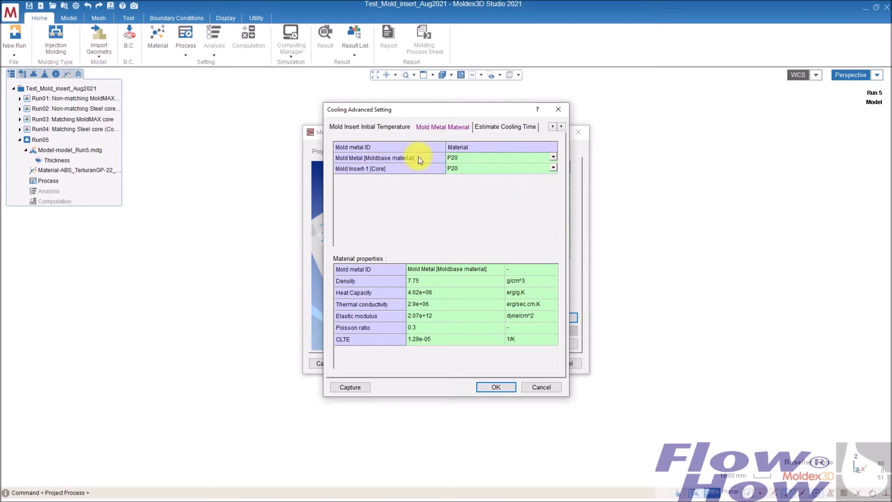
pyautogui.click(554, 168)
pyautogui.click(554, 168)
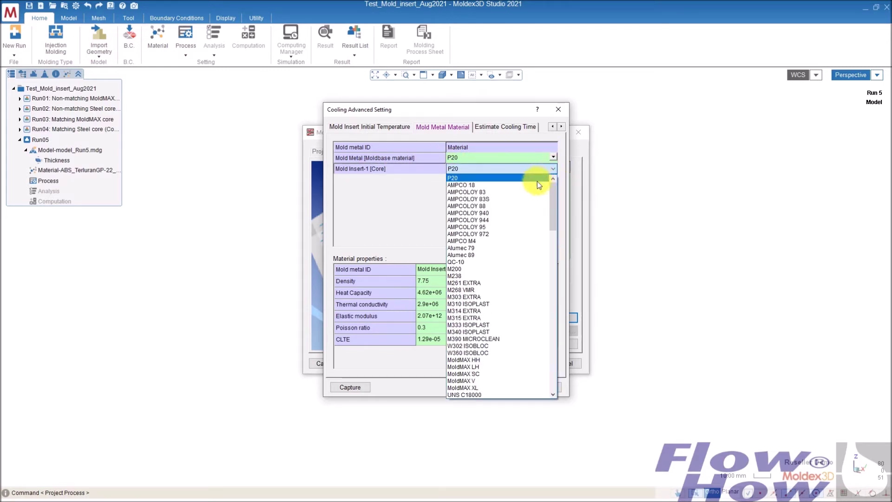
pyautogui.moveTo(553, 204)
pyautogui.mouseDown()
pyautogui.moveTo(554, 226)
pyautogui.moveTo(555, 218)
pyautogui.mouseUp()
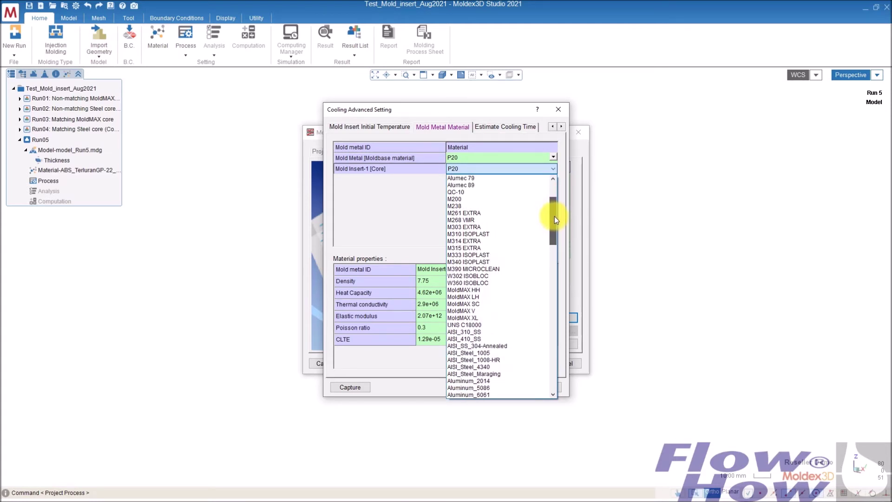
pyautogui.click(482, 304)
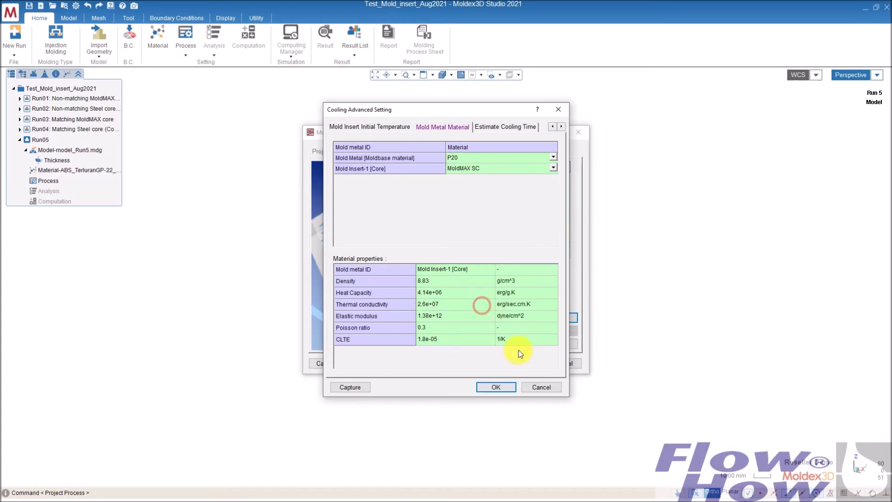
pyautogui.click(509, 389)
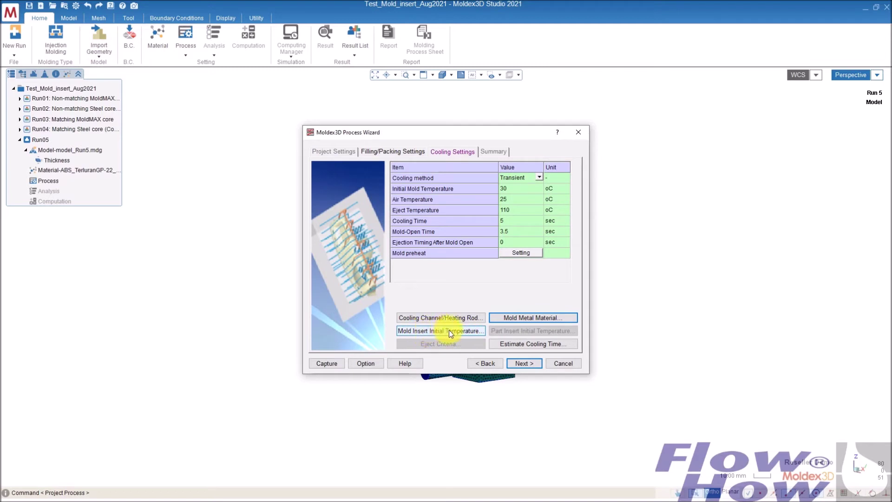
# Finish the process setup and save the process condition file
pyautogui.click(531, 365)
pyautogui.click(531, 365)
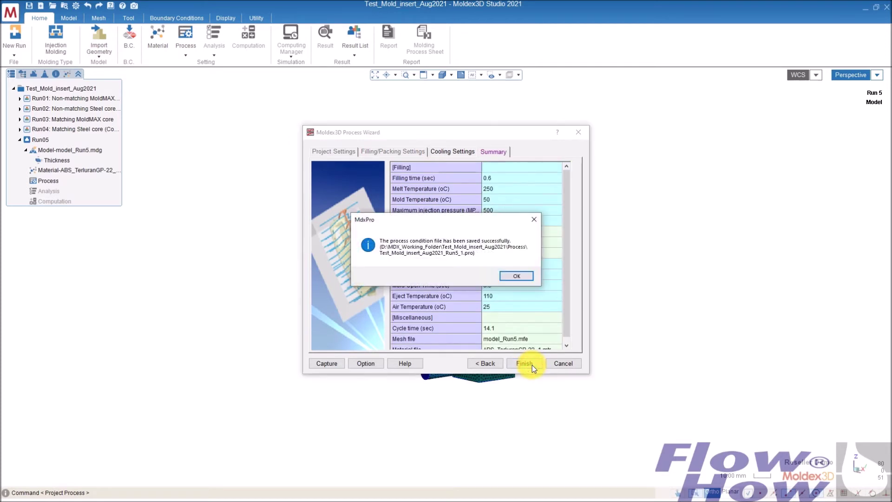
pyautogui.click(516, 276)
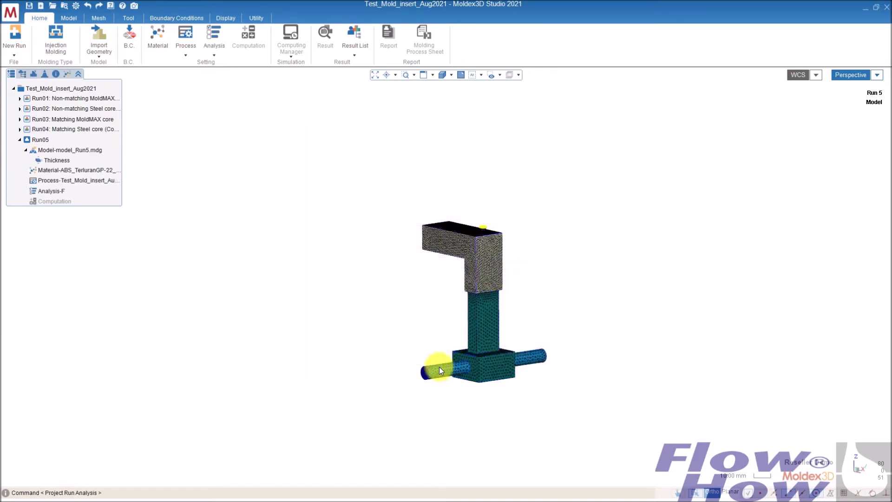
# Set the analysis sequence of Run05 to Transient Analysis 3 -Ct F P Ct W and save it
pyautogui.click(77, 191)
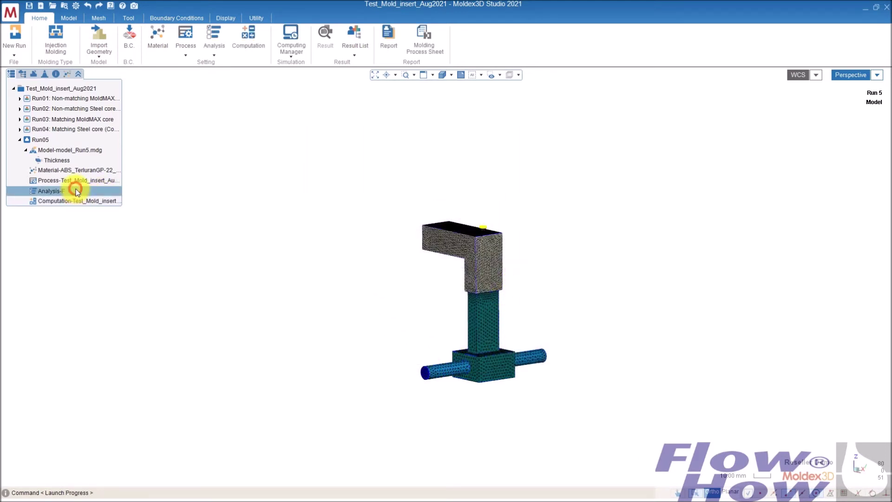
pyautogui.doubleClick(77, 191)
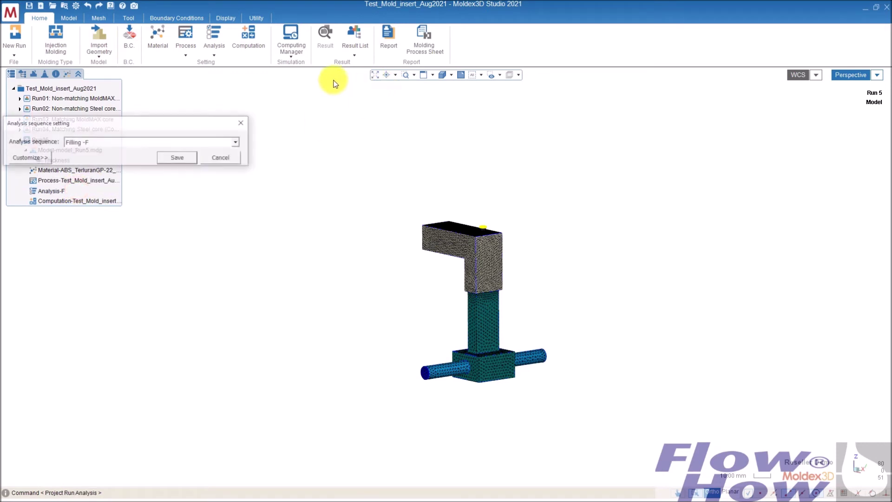
pyautogui.click(165, 142)
pyautogui.scroll(-2, 152, 197)
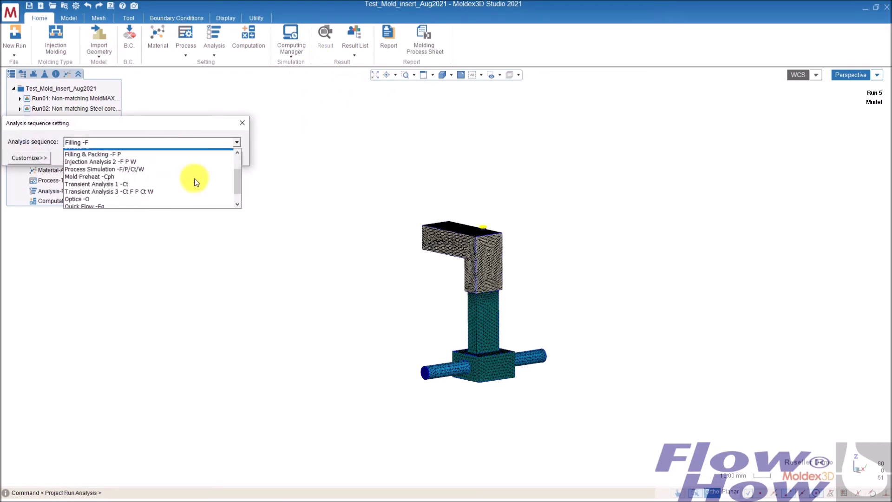
pyautogui.click(155, 175)
pyautogui.click(183, 159)
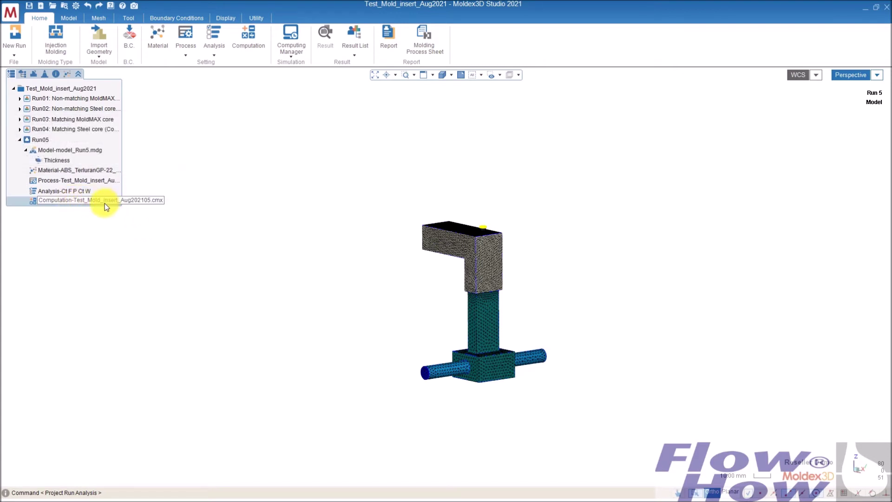
# Review the Cool computation parameters of Run05, including the fully transient output and solver settings, and accept them
pyautogui.doubleClick(106, 203)
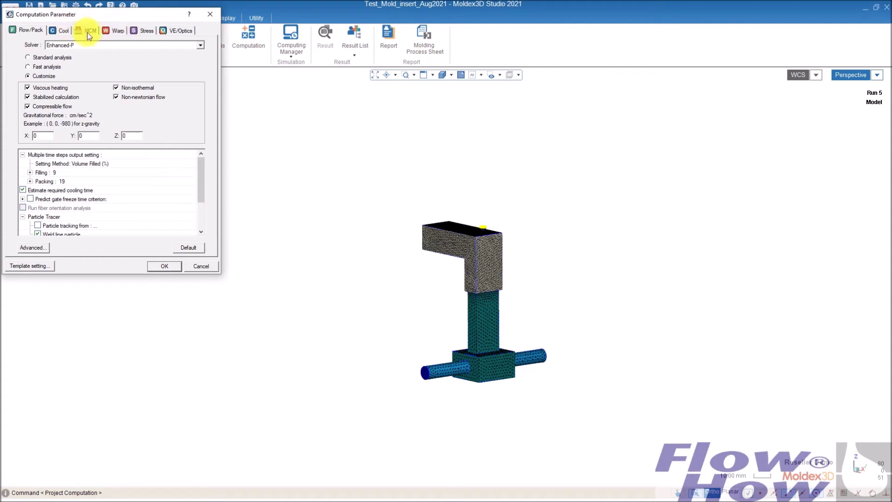
pyautogui.click(61, 30)
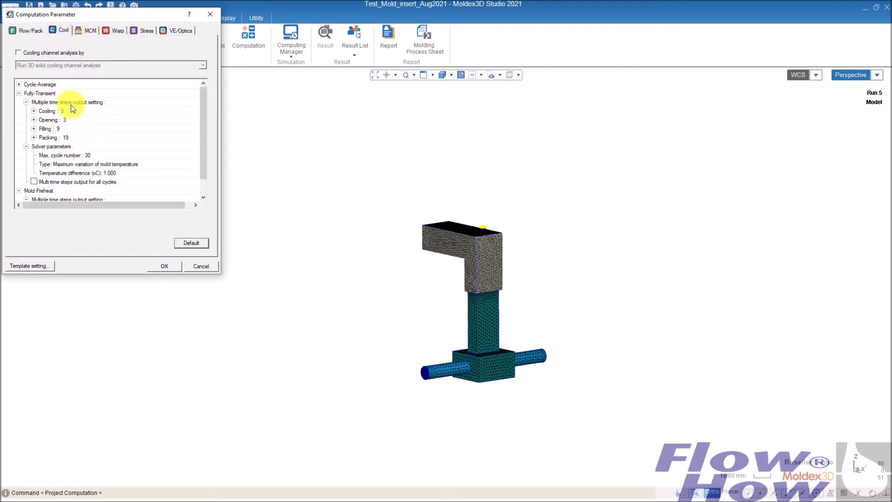
pyautogui.click(168, 266)
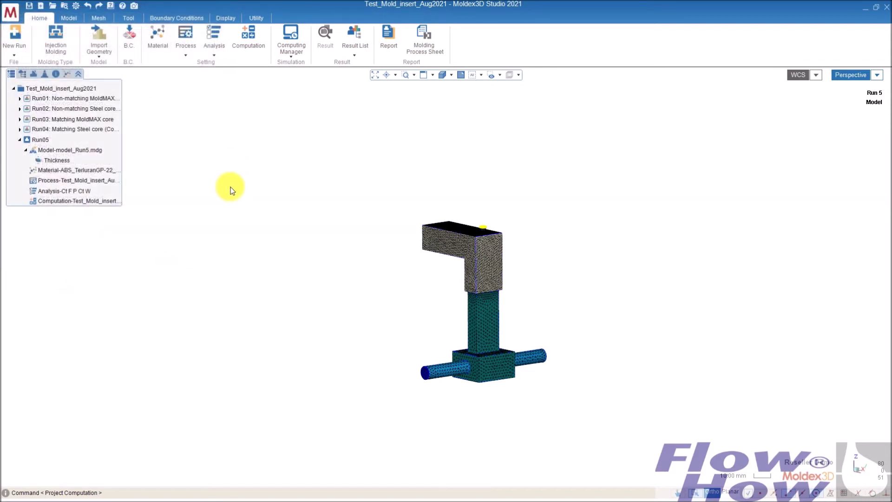
# Start a heat transfer coefficient boundary condition and target two adjacent side faces of the mold insert's base block
pyautogui.moveTo(460, 284); pyautogui.dragTo(514, 294, button='middle')
pyautogui.moveTo(294, 179); pyautogui.dragTo(459, 255, button='middle')
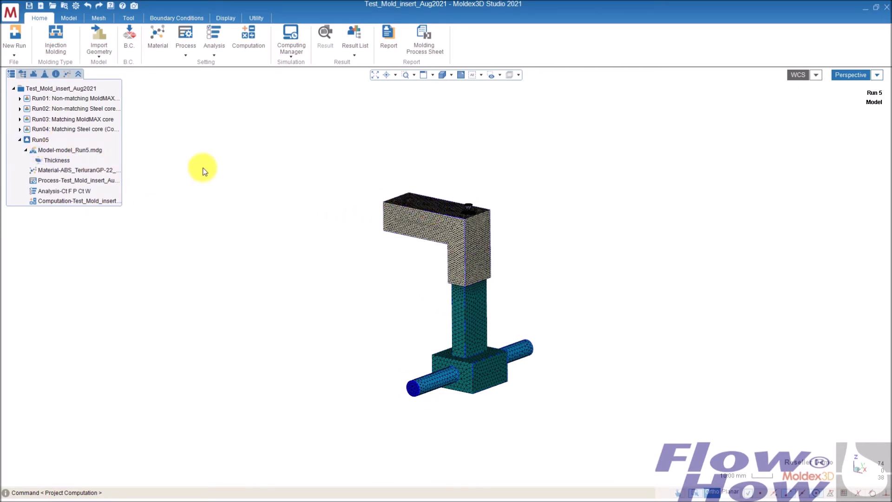
pyautogui.click(165, 18)
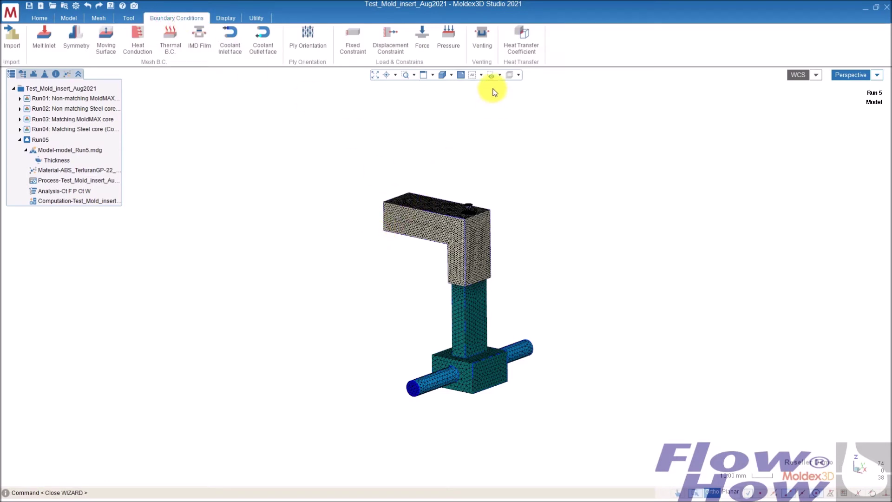
pyautogui.click(530, 37)
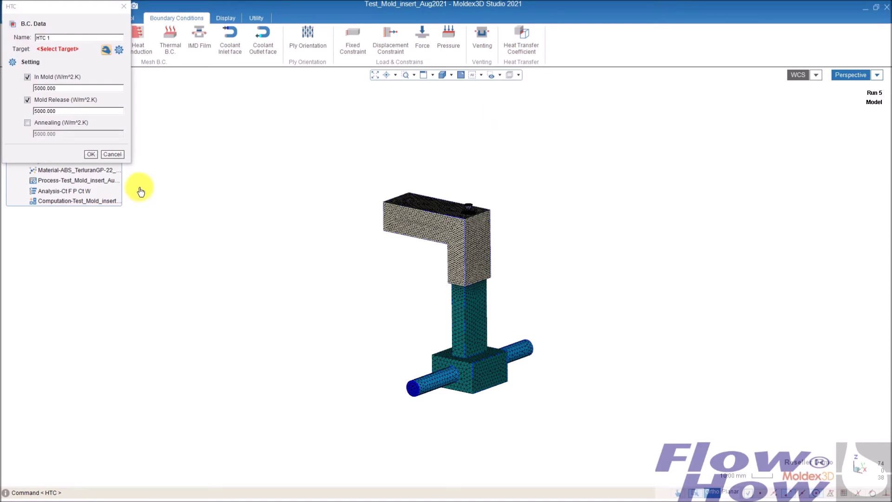
pyautogui.moveTo(495, 405); pyautogui.dragTo(489, 389, button='middle')
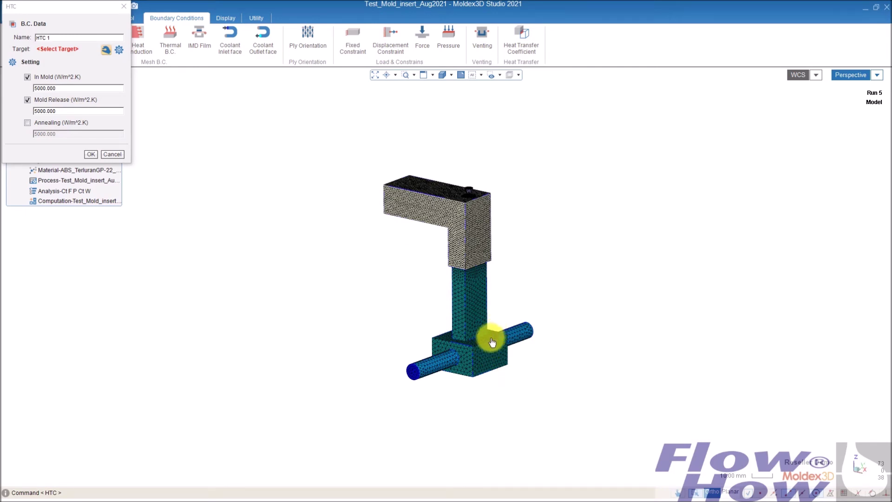
pyautogui.moveTo(445, 326); pyautogui.dragTo(482, 392, button='middle')
pyautogui.moveTo(458, 364); pyautogui.dragTo(478, 406, button='middle')
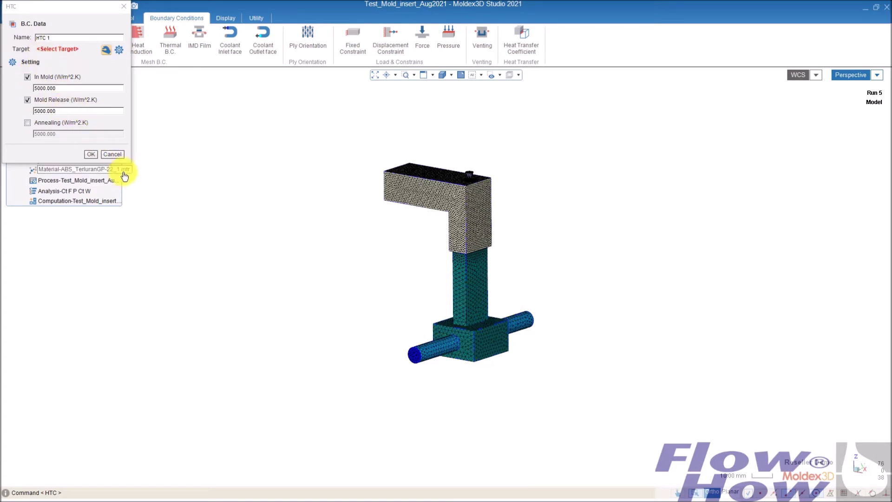
pyautogui.click(494, 348)
pyautogui.click(516, 317)
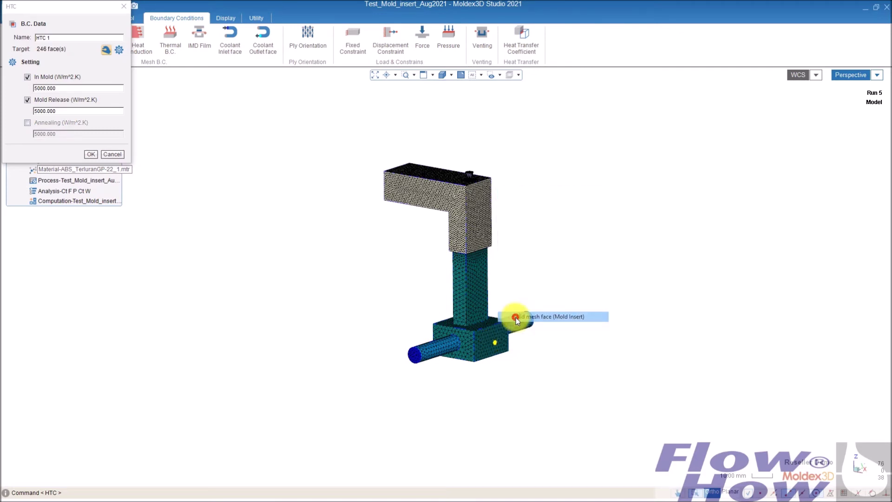
pyautogui.click(465, 357)
pyautogui.click(494, 324)
# Add the two remaining side faces of the mold insert's base block to the heat transfer coefficient target
pyautogui.moveTo(571, 340); pyautogui.dragTo(373, 332, button='middle')
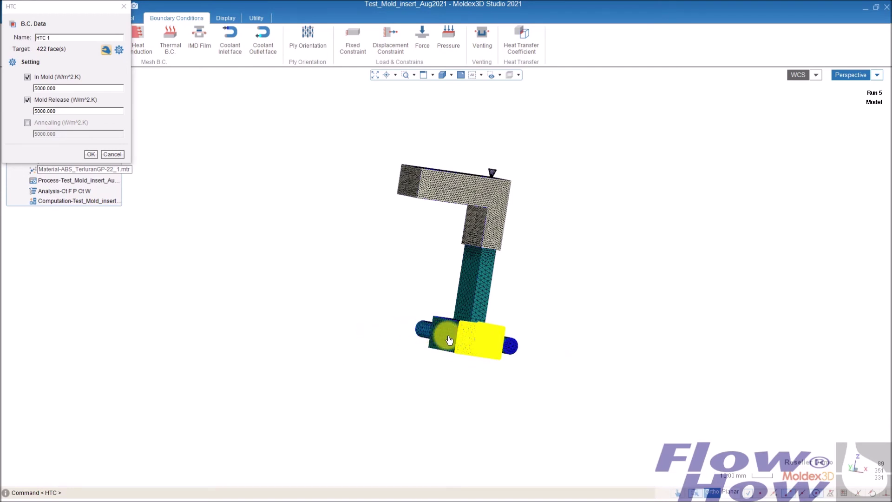
pyautogui.click(454, 340)
pyautogui.click(492, 321)
pyautogui.moveTo(507, 307); pyautogui.dragTo(481, 330, button='middle')
pyautogui.click(421, 335)
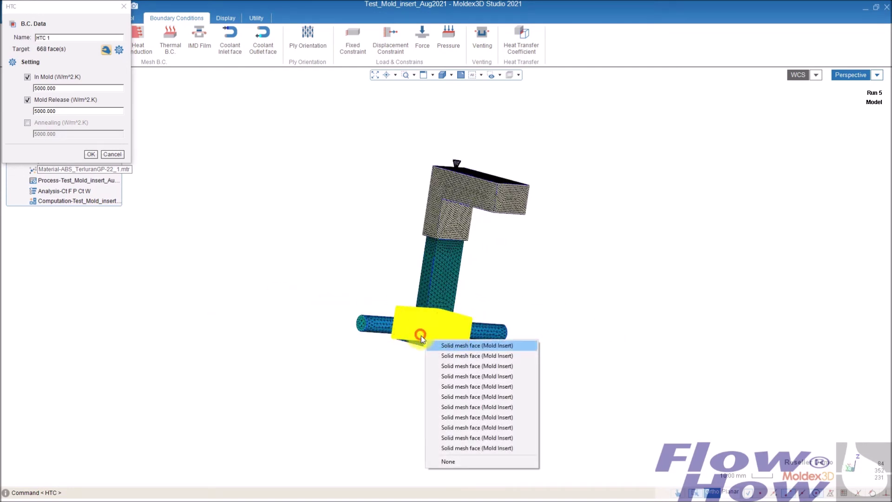
pyautogui.click(460, 366)
pyautogui.moveTo(458, 364); pyautogui.dragTo(308, 265, button='middle')
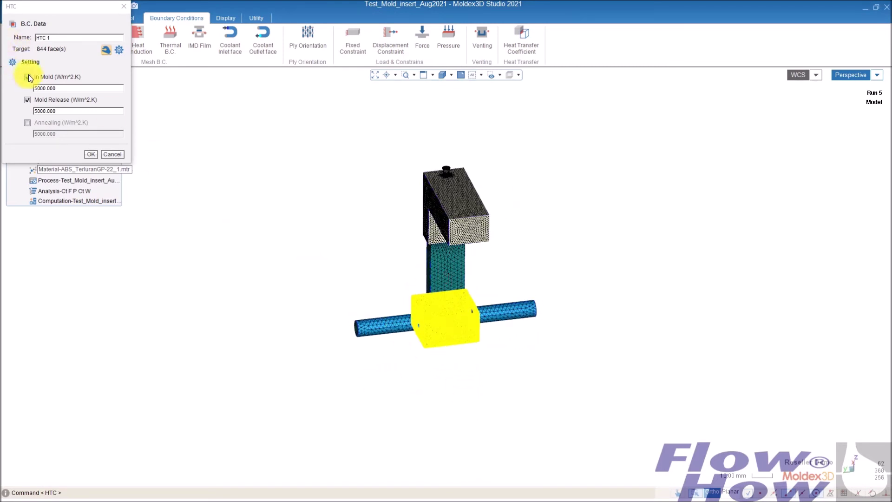
# Set the In Mold heat transfer coefficient to 100 W/m^2.K and apply the condition to the base block's side faces
pyautogui.moveTo(56, 88); pyautogui.dragTo(34, 88)
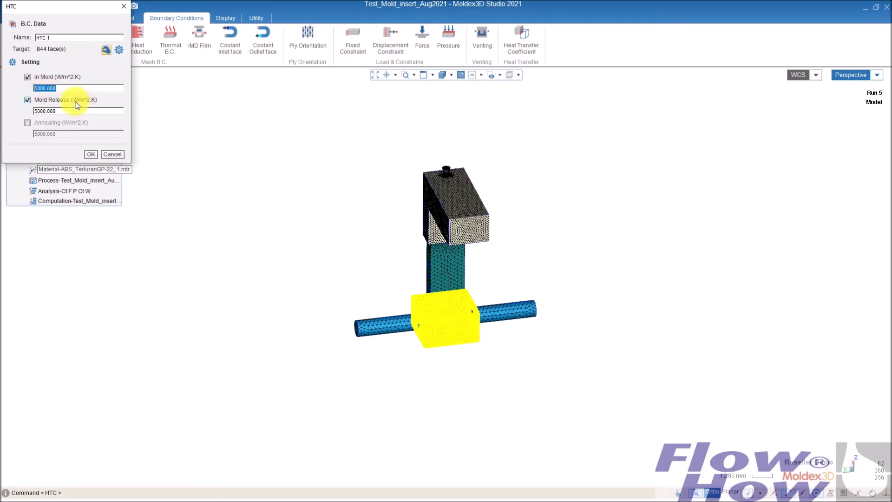
pyautogui.write('1')
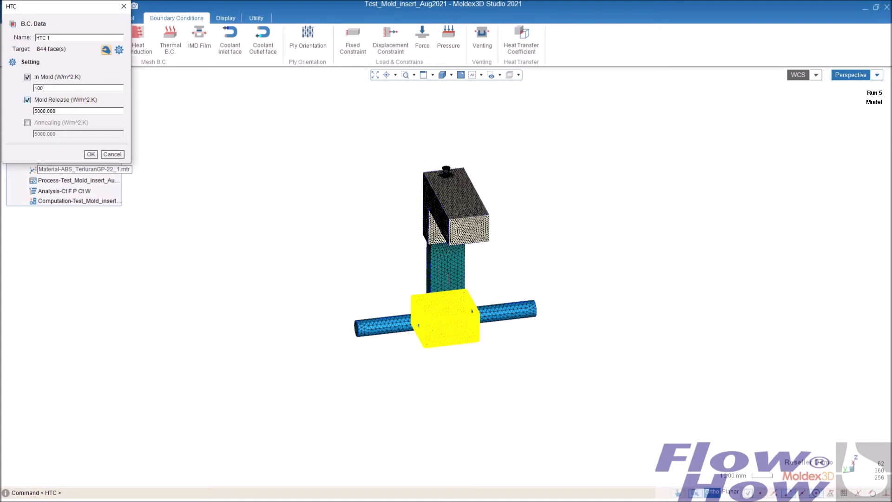
pyautogui.click(91, 154)
pyautogui.moveTo(287, 216); pyautogui.dragTo(461, 371, button='middle')
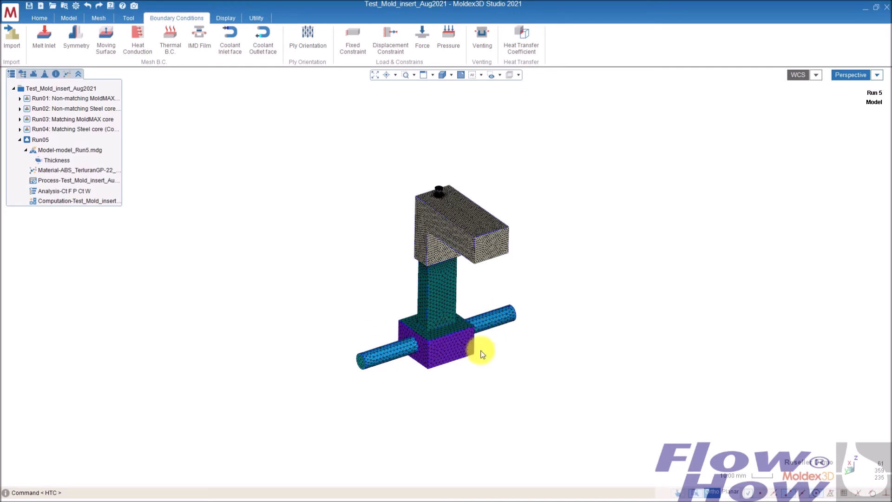
pyautogui.moveTo(459, 356)
pyautogui.mouseDown(button='middle')
pyautogui.moveTo(442, 311)
pyautogui.moveTo(442, 346)
pyautogui.moveTo(441, 300)
pyautogui.moveTo(441, 354)
pyautogui.moveTo(442, 286)
pyautogui.moveTo(443, 305)
pyautogui.mouseUp(button='middle')
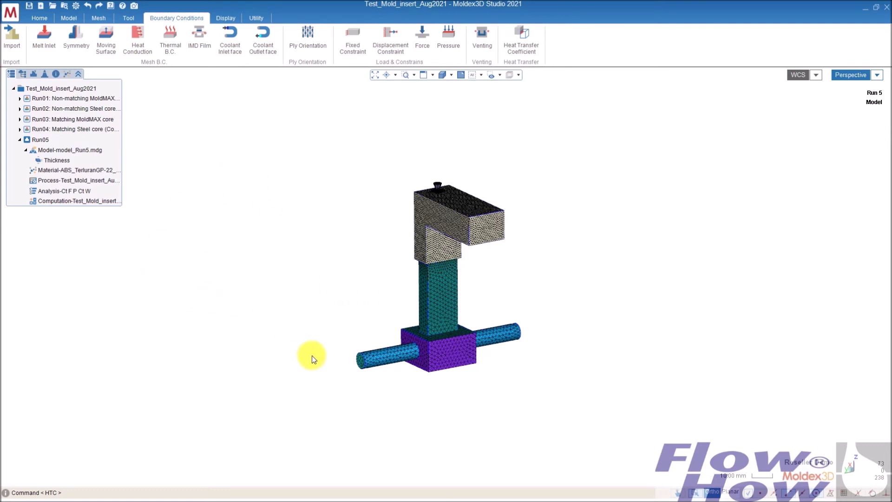
pyautogui.moveTo(438, 352); pyautogui.dragTo(437, 350, button='middle')
pyautogui.moveTo(437, 335); pyautogui.dragTo(430, 328, button='middle')
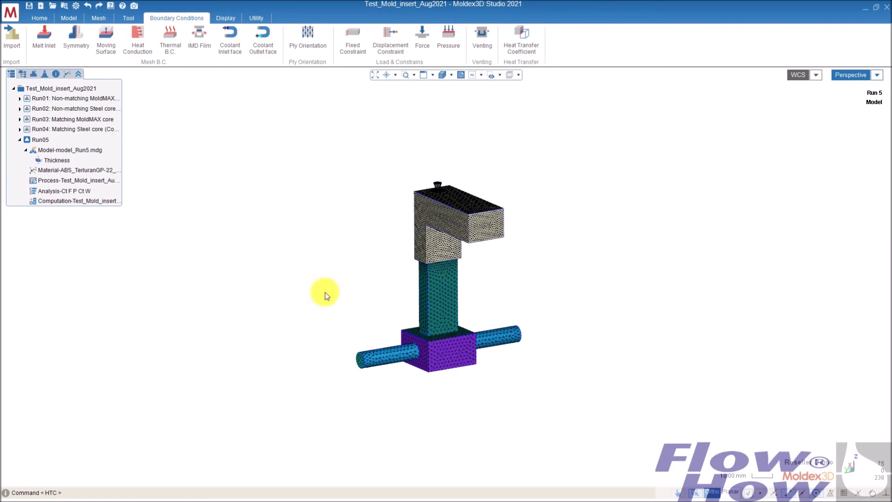
# Open Run01 with the non-matching MoldMAX core and display its cooling temperature result at 8.333 sec (Cool)
pyautogui.doubleClick(27, 98)
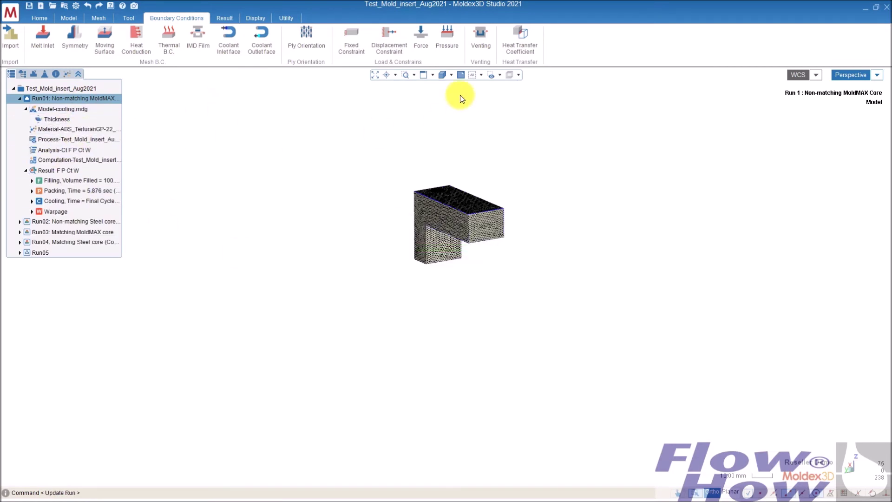
pyautogui.click(442, 109)
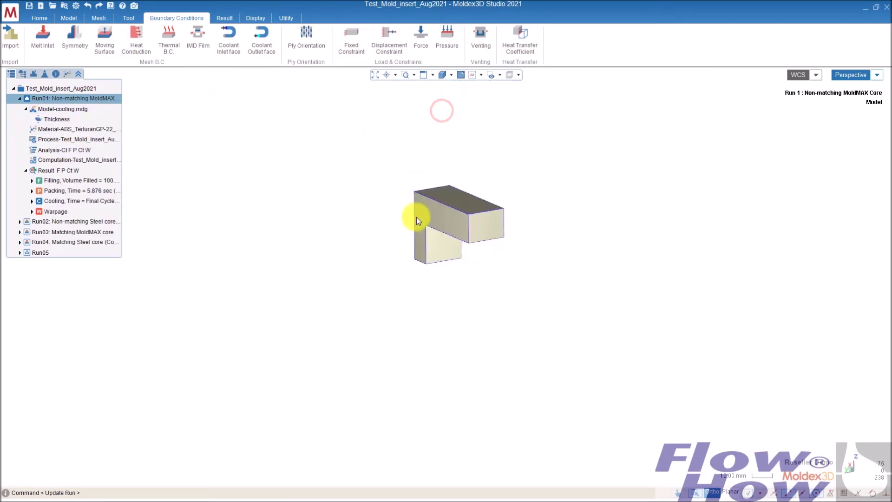
pyautogui.doubleClick(57, 202)
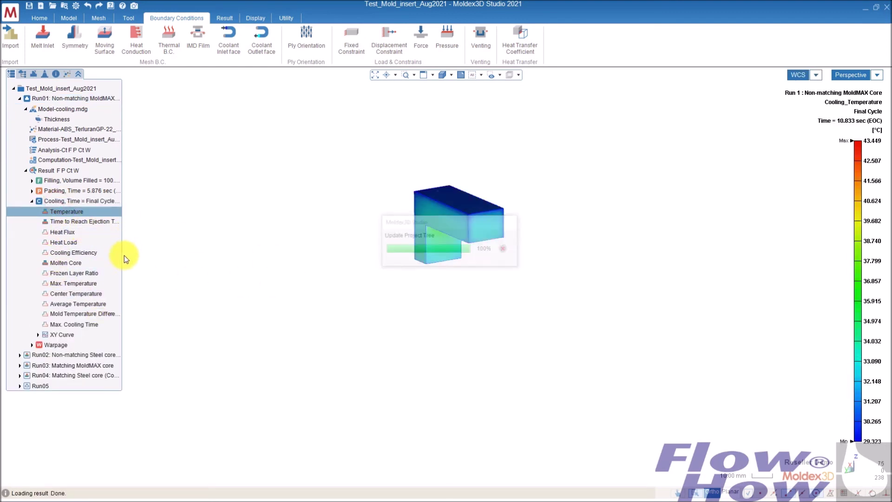
pyautogui.click(72, 212)
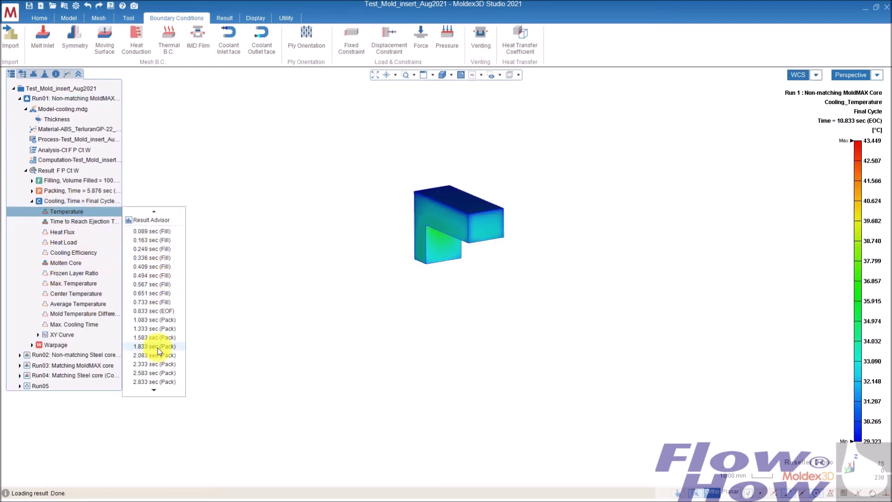
pyautogui.scroll(-7, 163, 344)
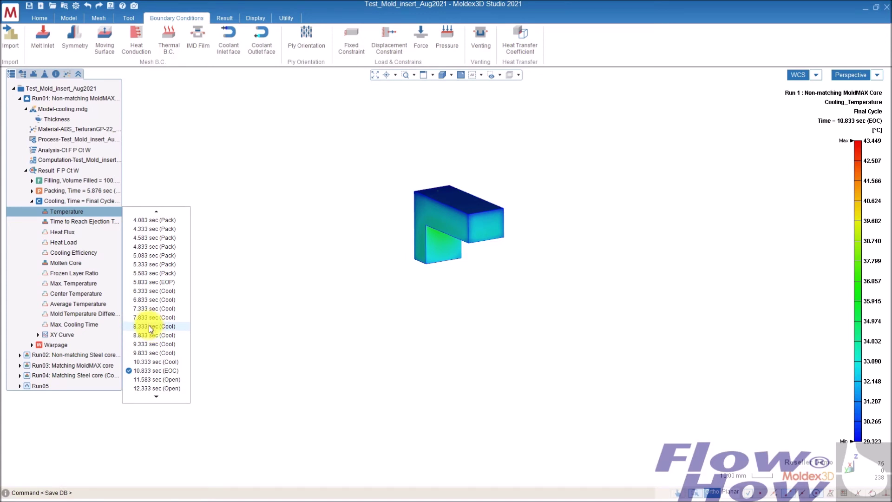
pyautogui.click(149, 326)
# Examine the cooling temperature distribution on the part's inner core-side surfaces in Run01 from below
pyautogui.moveTo(458, 293); pyautogui.dragTo(456, 227, button='middle')
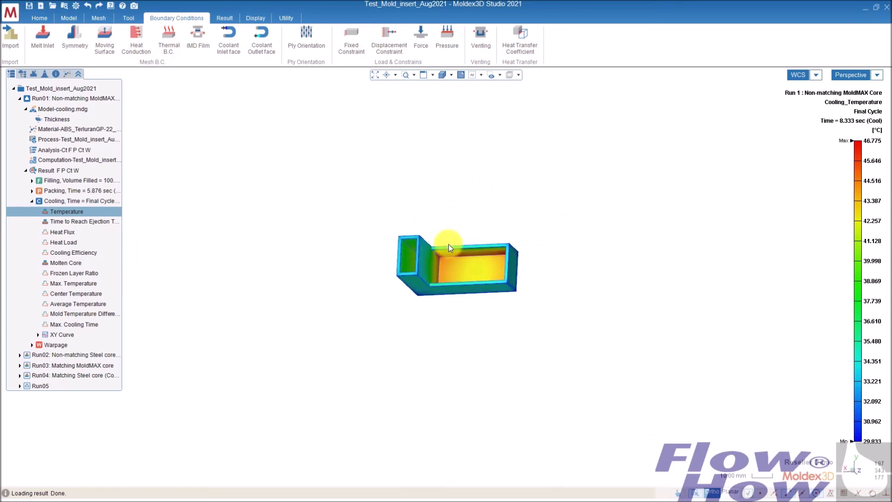
pyautogui.moveTo(409, 246); pyautogui.dragTo(450, 259, button='middle')
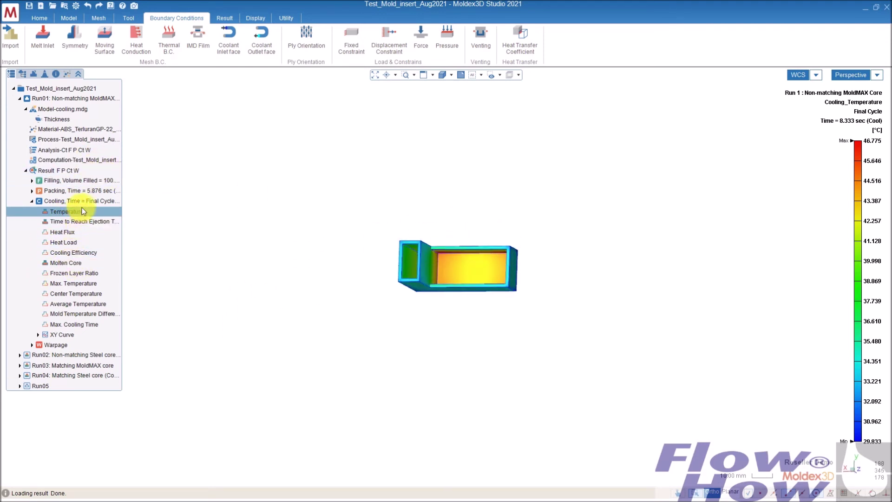
pyautogui.moveTo(506, 321)
pyautogui.mouseDown(button='middle')
pyautogui.moveTo(545, 259)
pyautogui.moveTo(584, 258)
pyautogui.mouseUp(button='middle')
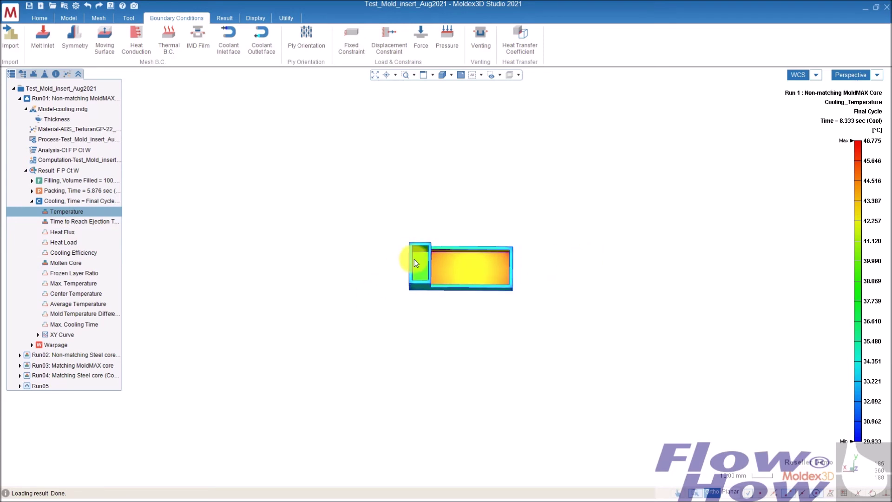
pyautogui.moveTo(440, 282)
pyautogui.mouseDown(button='middle')
pyautogui.moveTo(468, 312)
pyautogui.moveTo(414, 249)
pyautogui.moveTo(417, 219)
pyautogui.moveTo(423, 277)
pyautogui.moveTo(465, 302)
pyautogui.moveTo(434, 332)
pyautogui.moveTo(435, 277)
pyautogui.mouseUp(button='middle')
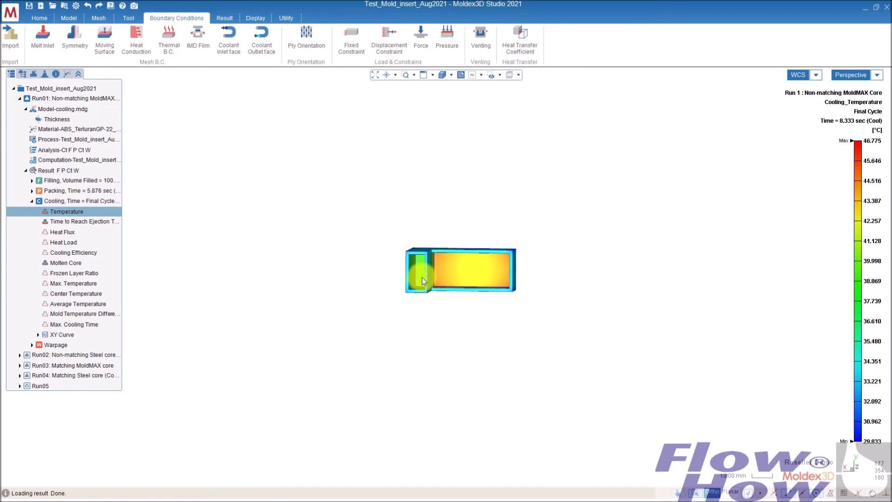
pyautogui.moveTo(420, 269)
pyautogui.mouseDown(button='middle')
pyautogui.moveTo(448, 263)
pyautogui.moveTo(422, 260)
pyautogui.moveTo(413, 223)
pyautogui.moveTo(421, 251)
pyautogui.mouseUp(button='middle')
pyautogui.scroll(2, 417, 266)
pyautogui.scroll(2, 417, 266)
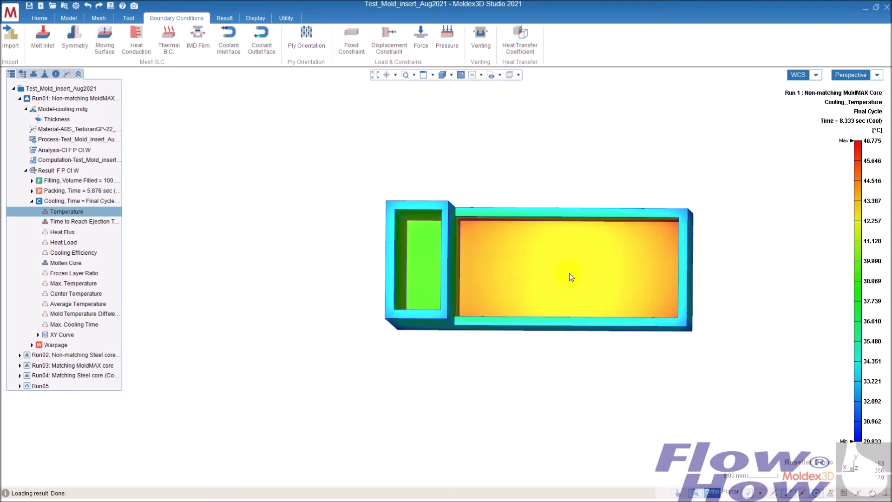
pyautogui.moveTo(862, 265)
pyautogui.moveTo(414, 225); pyautogui.dragTo(454, 231, button='middle')
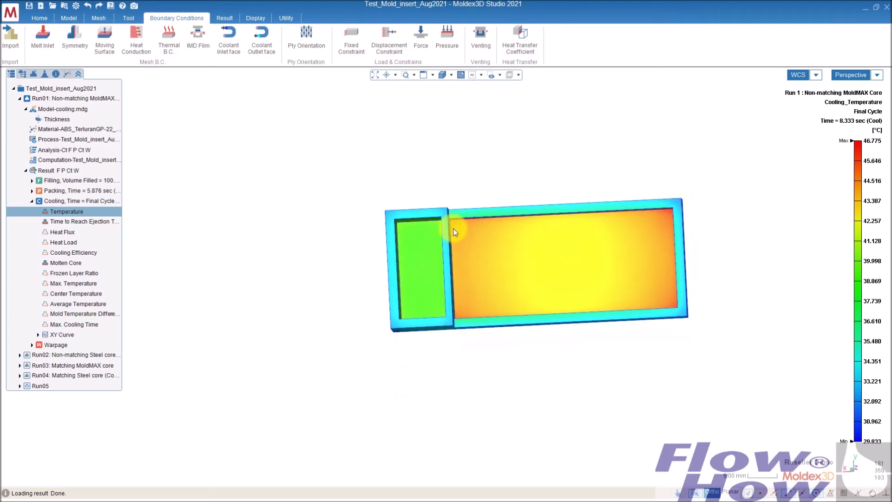
pyautogui.moveTo(468, 280); pyautogui.dragTo(454, 277, button='middle')
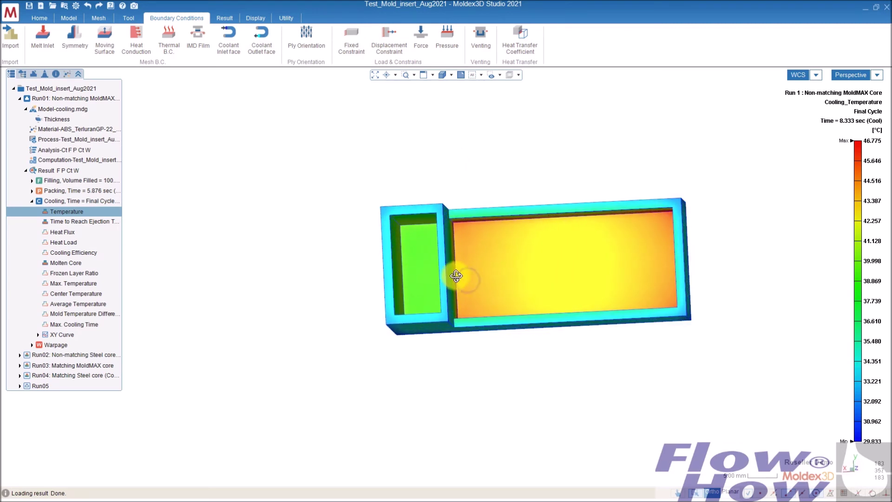
# Open Run02 with the non-matching Steel core and examine its end-of-cooling temperature on the inner surfaces
pyautogui.doubleClick(69, 355)
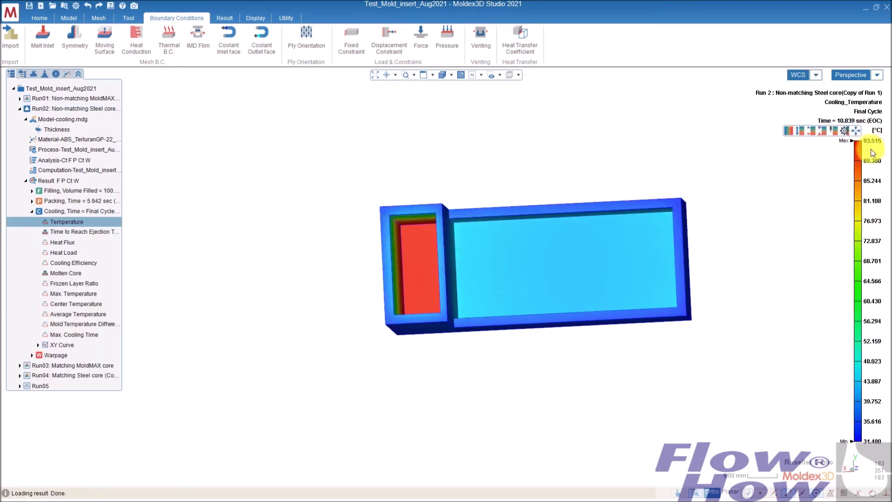
pyautogui.moveTo(395, 283); pyautogui.dragTo(420, 279, button='middle')
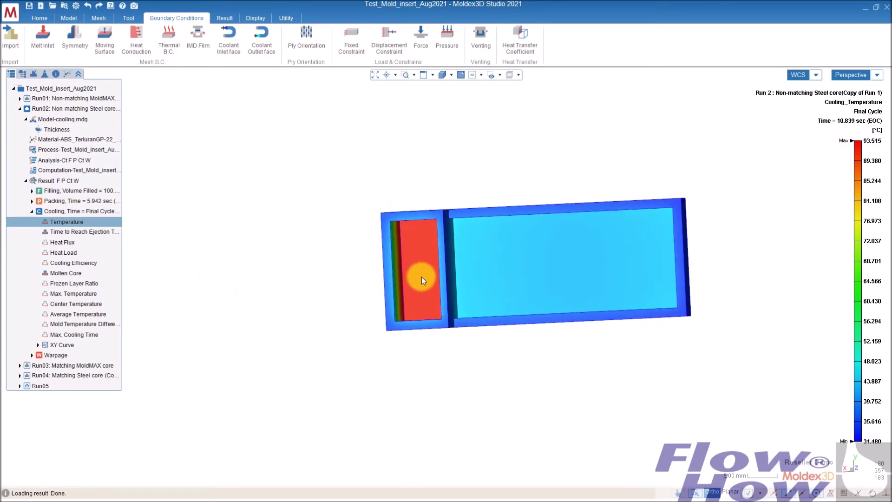
# Display Run02's cooling temperature at 8.339 sec (Cool) and examine the part's inner core-side surfaces
pyautogui.click(58, 223)
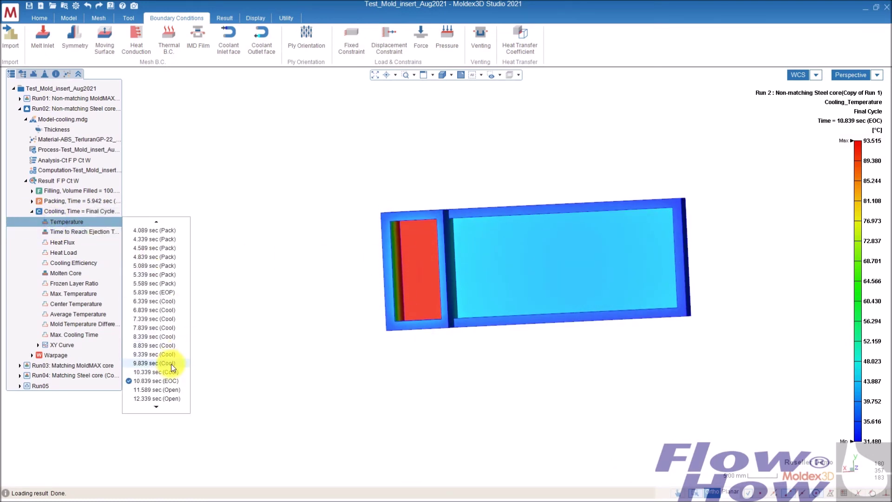
pyautogui.click(152, 336)
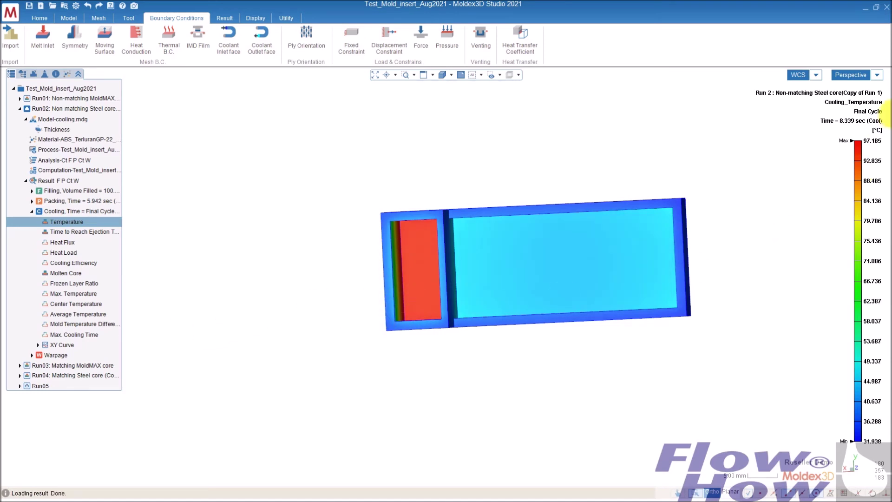
pyautogui.moveTo(863, 146)
pyautogui.moveTo(514, 269); pyautogui.dragTo(400, 302, button='middle')
pyautogui.moveTo(516, 309); pyautogui.dragTo(436, 315, button='middle')
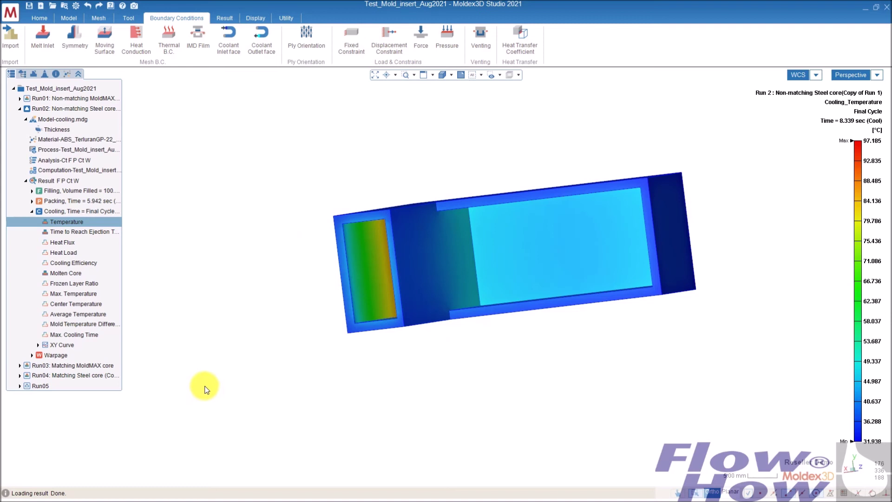
pyautogui.moveTo(333, 312); pyautogui.dragTo(393, 268, button='middle')
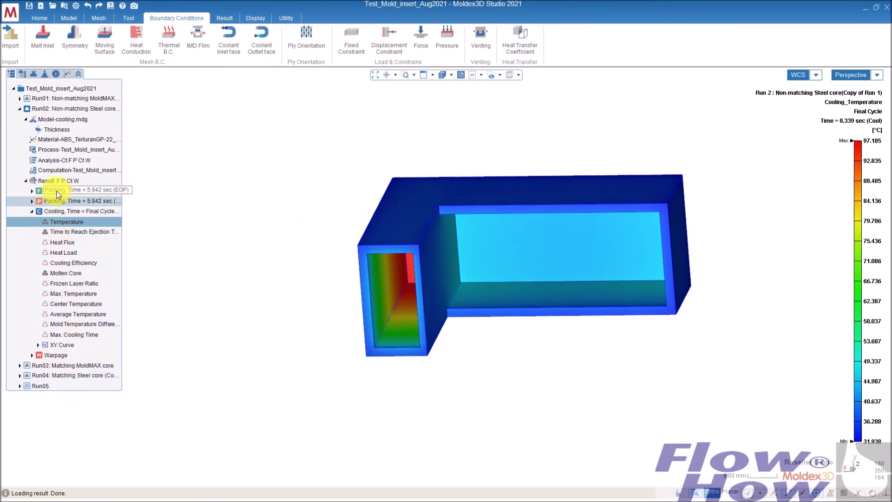
# Copy Run05 with run input data only and switch to the new run
pyautogui.rightClick(43, 388)
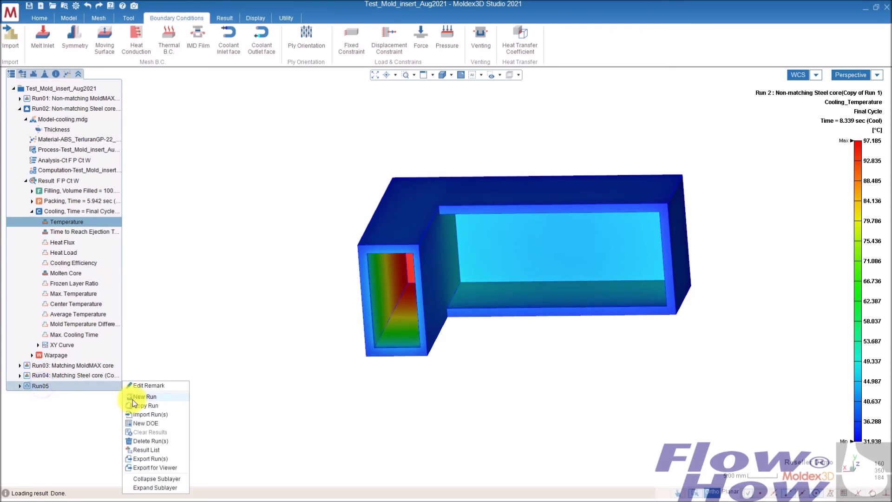
pyautogui.click(168, 404)
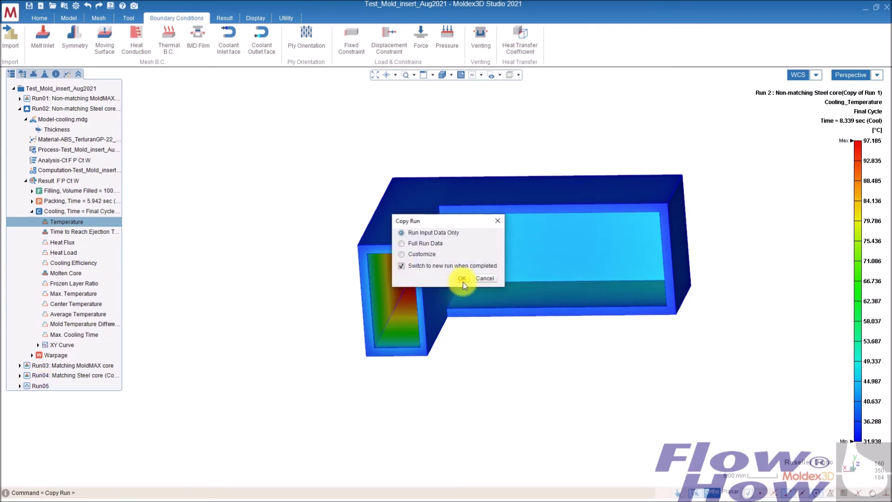
pyautogui.click(462, 278)
pyautogui.moveTo(357, 251)
pyautogui.mouseDown(button='middle')
pyautogui.moveTo(455, 250)
pyautogui.moveTo(456, 191)
pyautogui.moveTo(436, 225)
pyautogui.moveTo(430, 288)
pyautogui.moveTo(335, 265)
pyautogui.mouseUp(button='middle')
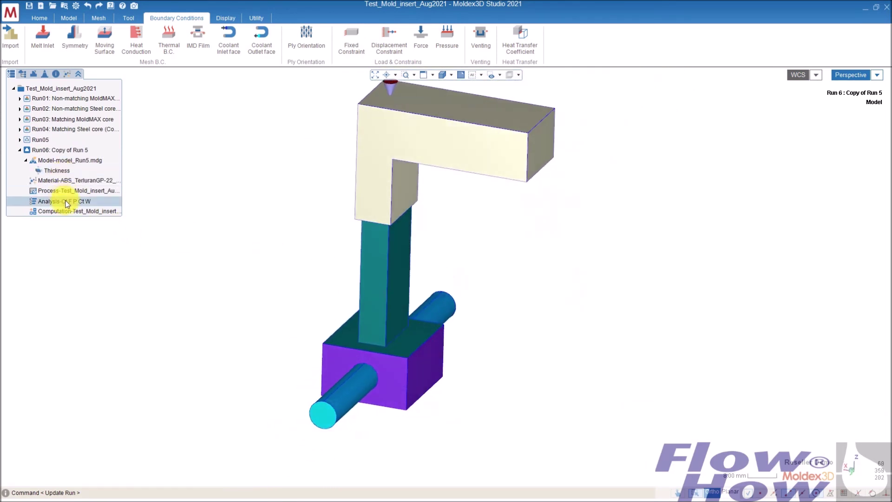
# Set the Mold Insert-1 [Core] material to P20 in Run06's cooling settings and save the process conditions
pyautogui.doubleClick(68, 191)
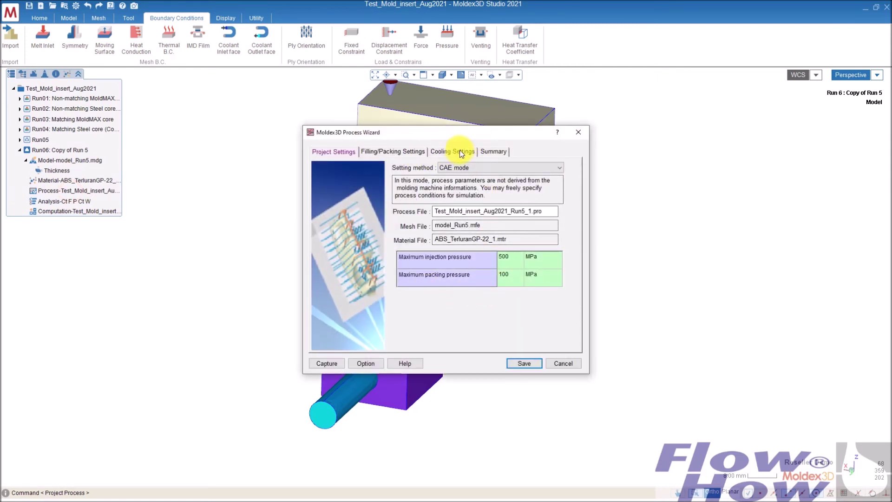
pyautogui.click(460, 152)
pyautogui.click(544, 316)
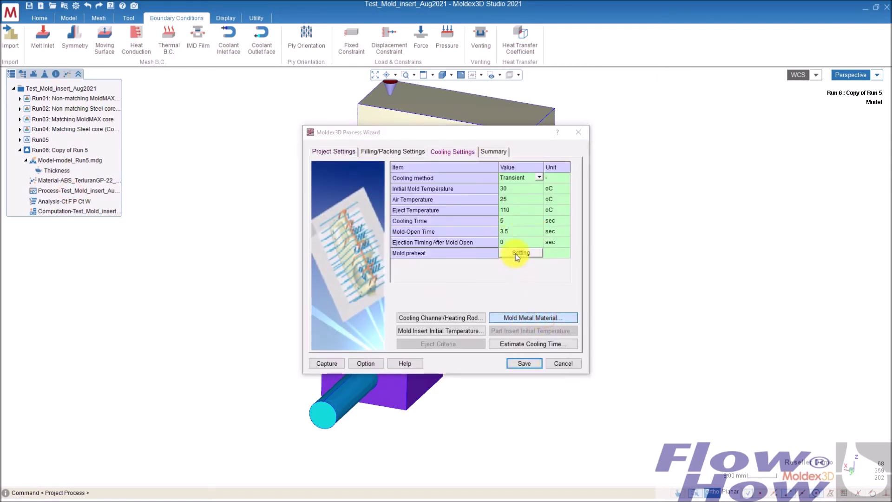
pyautogui.click(554, 167)
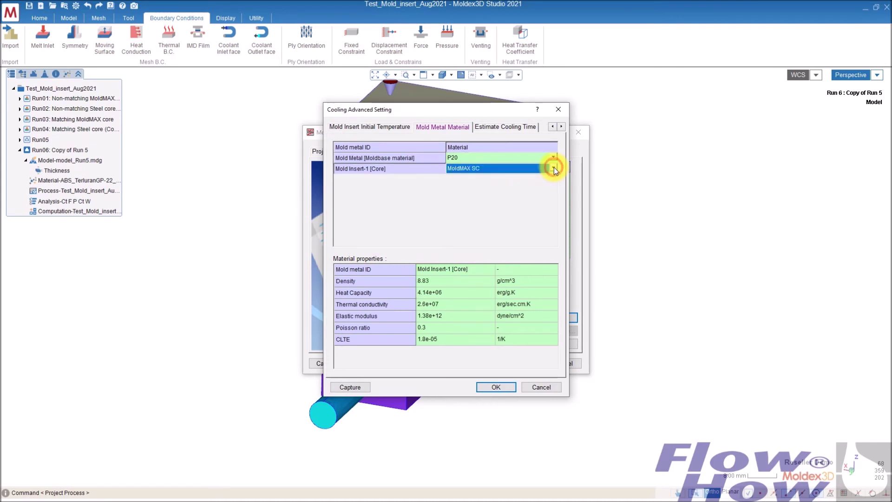
pyautogui.click(553, 167)
pyautogui.scroll(5, 484, 184)
pyautogui.click(482, 179)
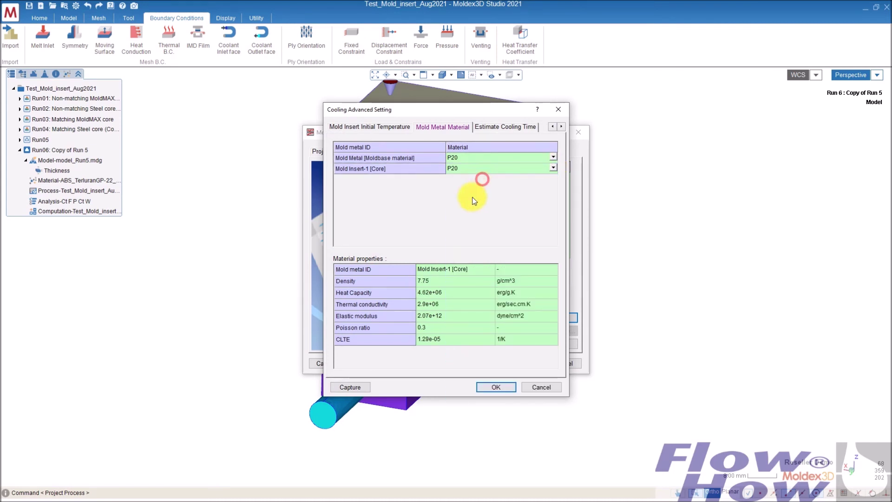
pyautogui.click(509, 385)
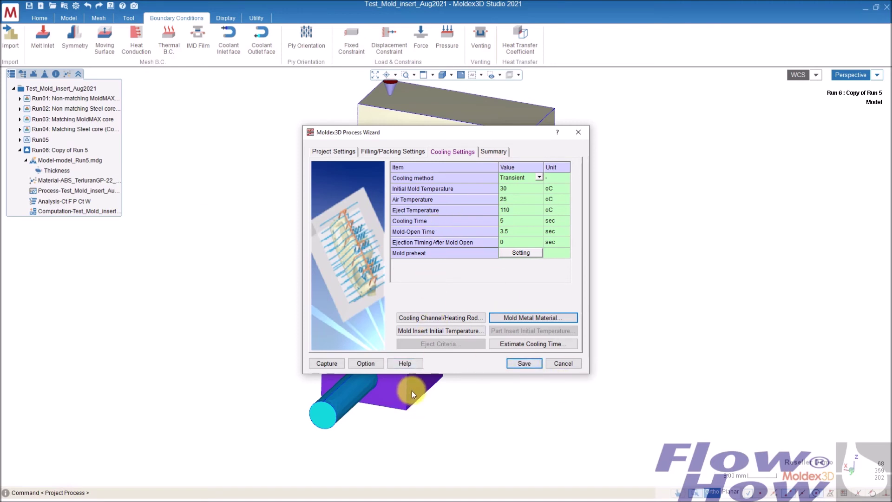
pyautogui.click(525, 366)
pyautogui.click(483, 279)
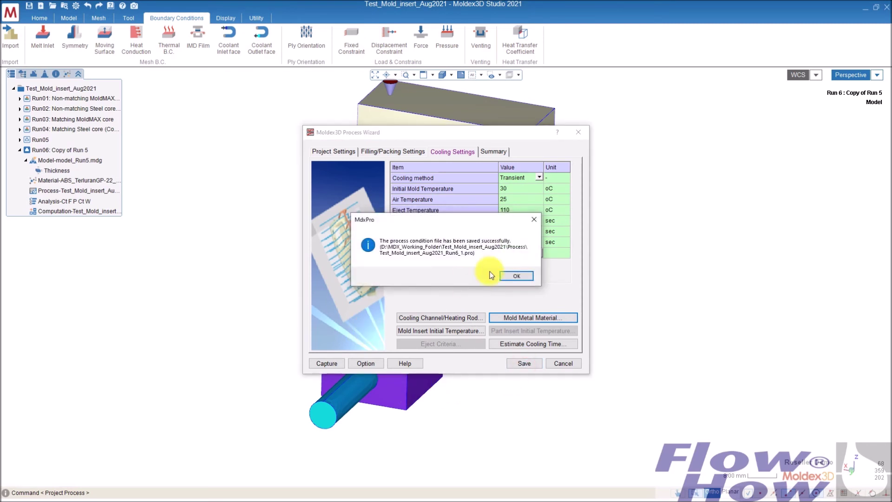
pyautogui.click(513, 275)
pyautogui.click(558, 365)
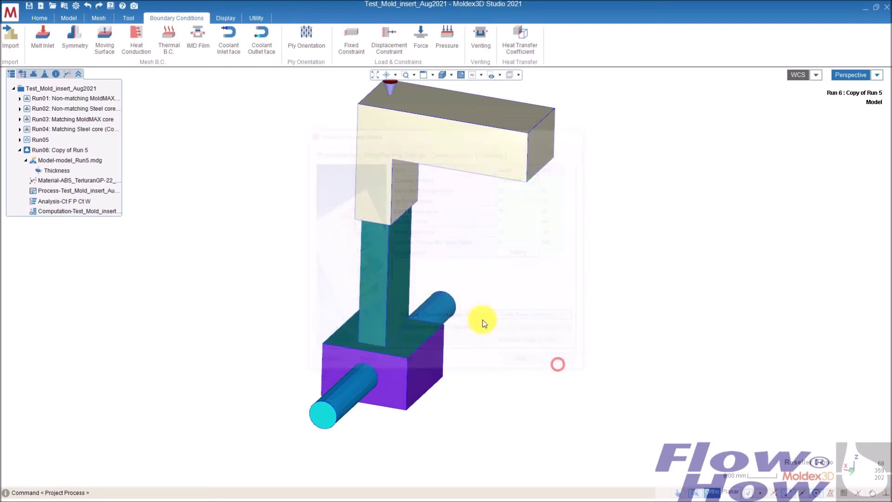
# Make a second copy of Run05 with run input data only and switch to it
pyautogui.moveTo(259, 269)
pyautogui.mouseDown(button='middle')
pyautogui.moveTo(399, 268)
pyautogui.moveTo(391, 228)
pyautogui.moveTo(380, 296)
pyautogui.mouseUp(button='middle')
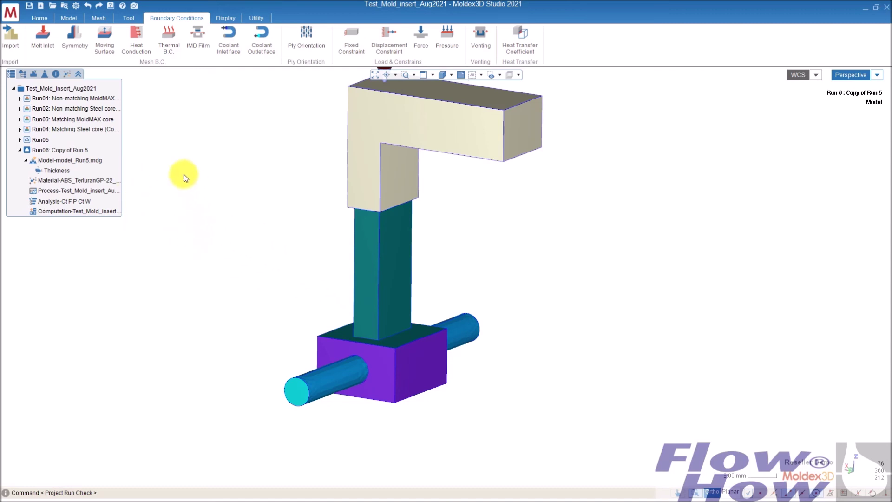
pyautogui.rightClick(54, 141)
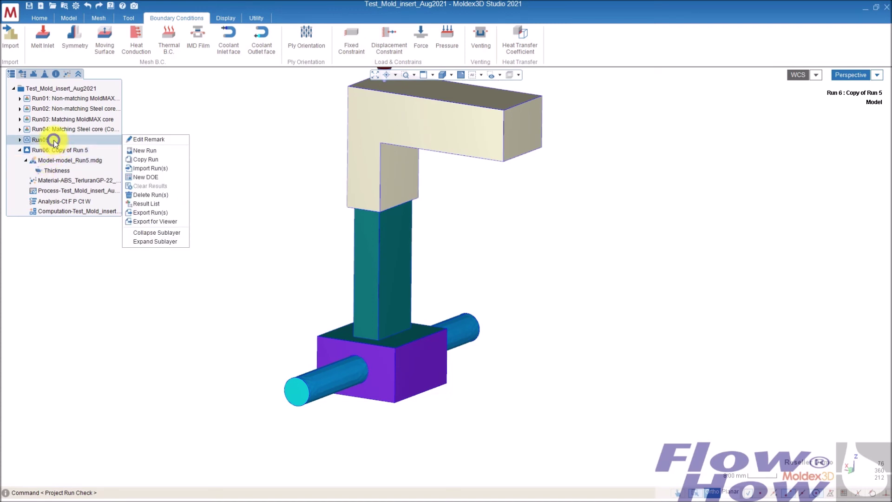
pyautogui.click(146, 159)
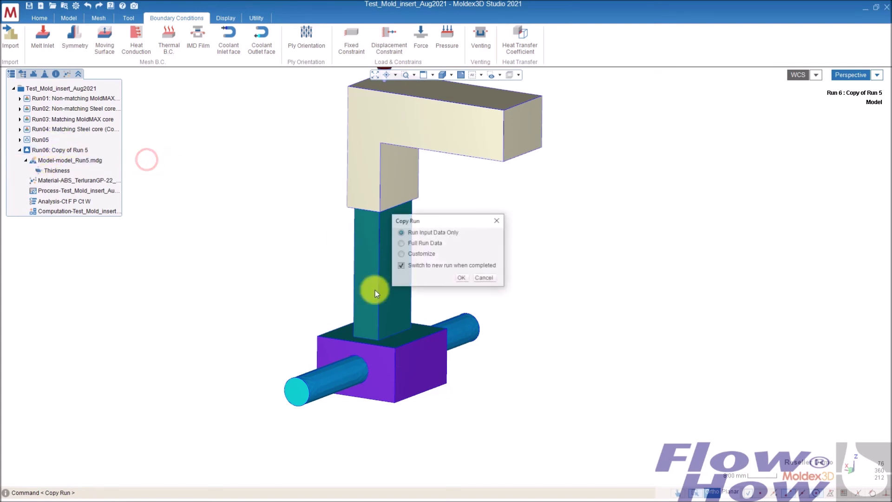
pyautogui.click(461, 277)
pyautogui.moveTo(412, 311)
pyautogui.mouseDown(button='middle')
pyautogui.moveTo(406, 205)
pyautogui.moveTo(378, 314)
pyautogui.mouseUp(button='middle')
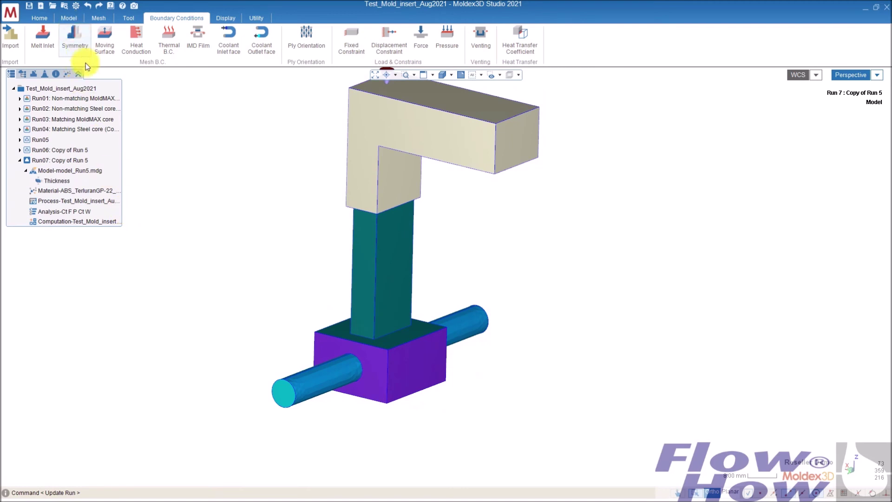
# Discard Run07's attached solid mesh by starting mesh generation and accepting the model change, then close the mesh process wizard
pyautogui.click(69, 18)
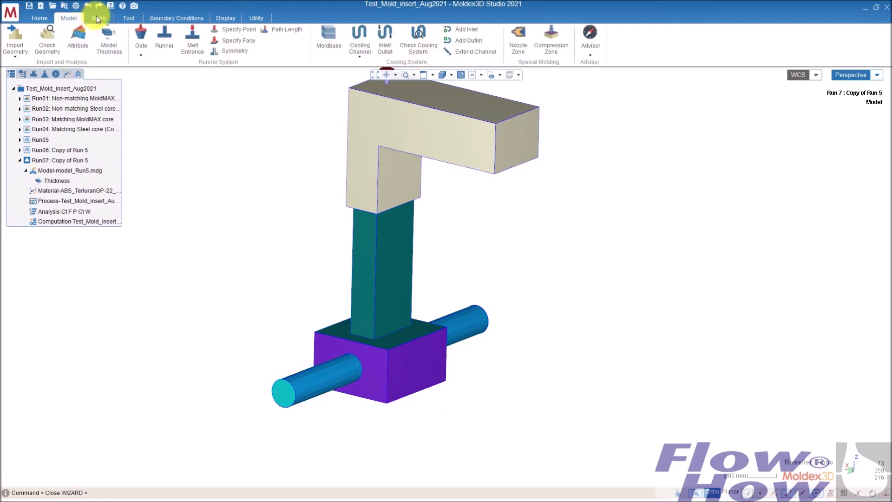
pyautogui.click(98, 18)
pyautogui.click(63, 35)
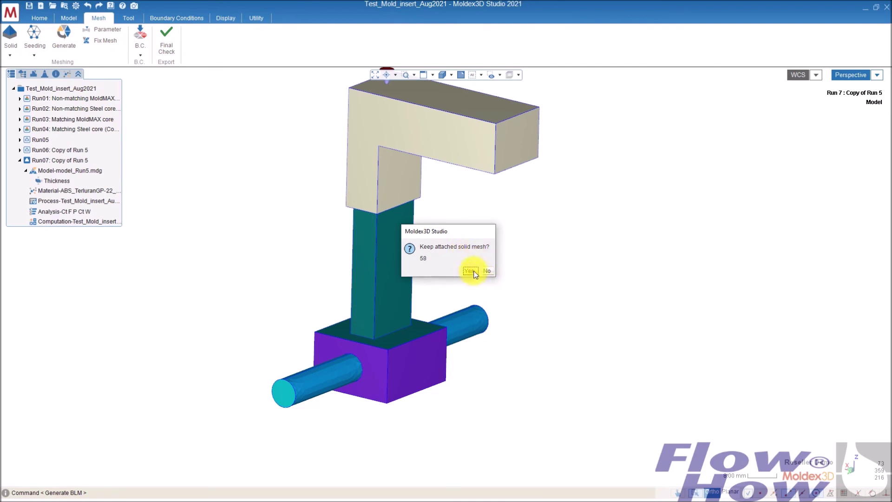
pyautogui.click(489, 274)
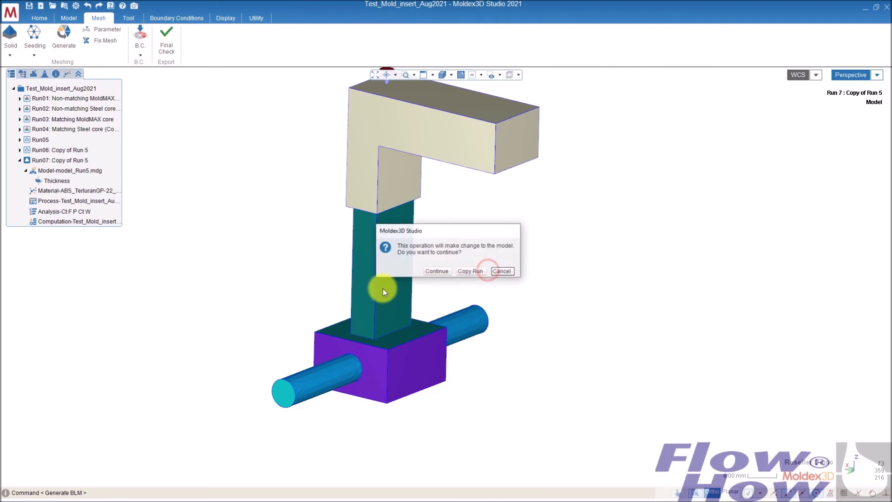
pyautogui.click(444, 275)
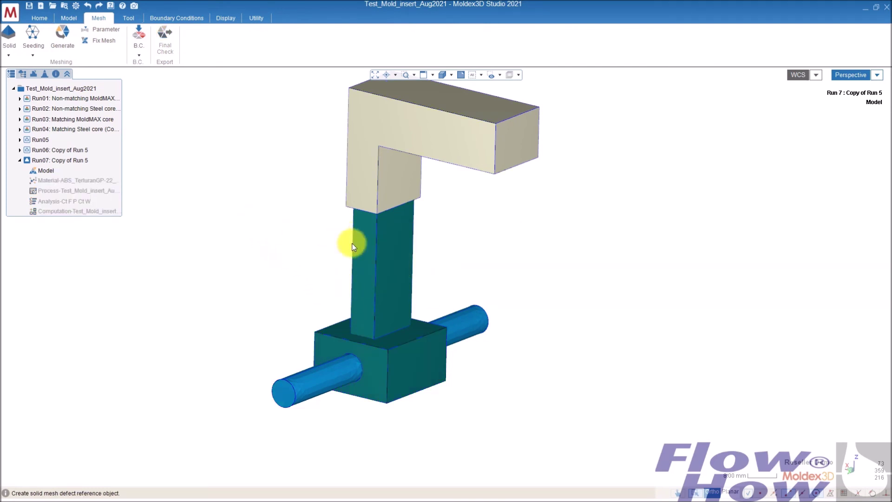
pyautogui.moveTo(423, 262); pyautogui.dragTo(409, 284, button='middle')
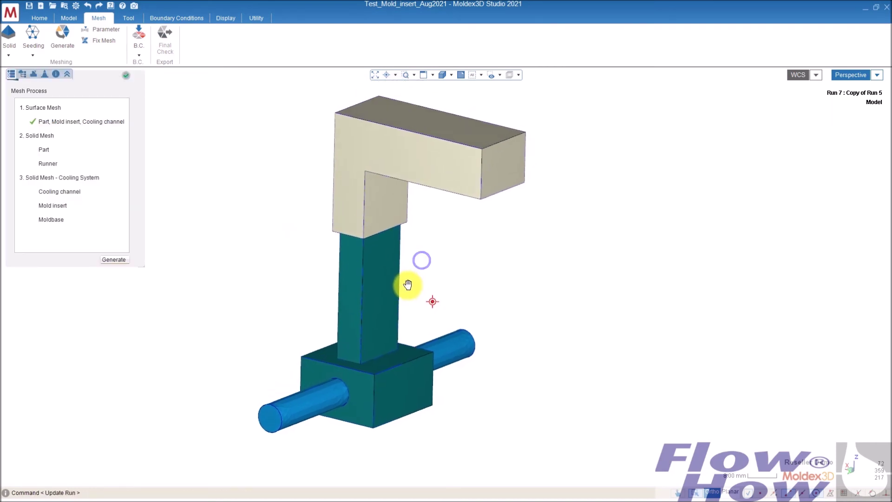
pyautogui.click(128, 76)
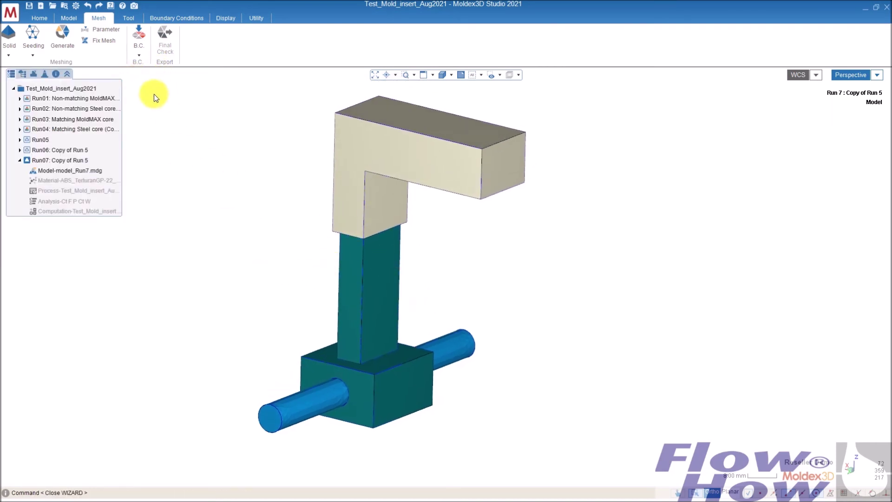
# Turn off Allow non-matching faces in the solid meshing control preferences
pyautogui.click(76, 5)
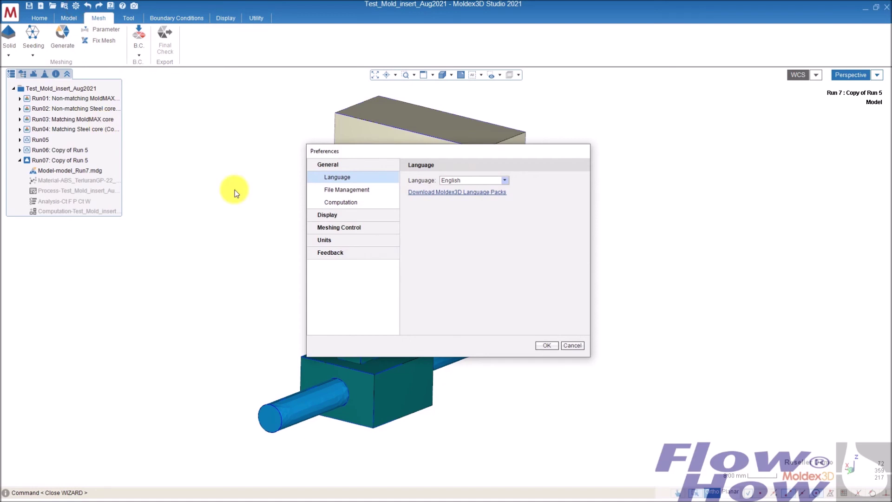
pyautogui.click(337, 228)
pyautogui.click(336, 214)
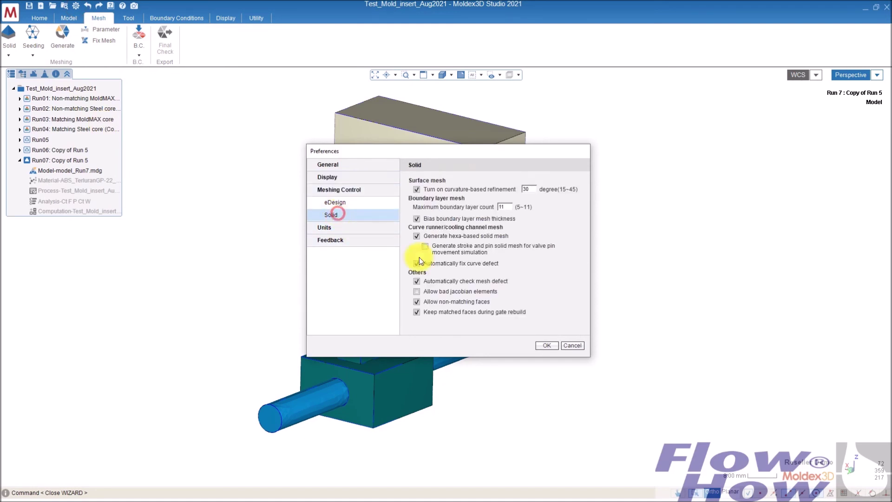
pyautogui.click(417, 302)
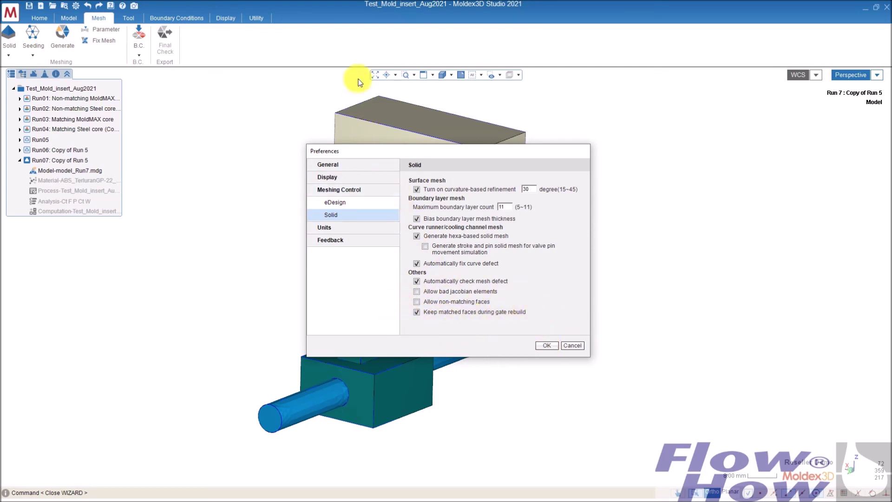
pyautogui.click(548, 346)
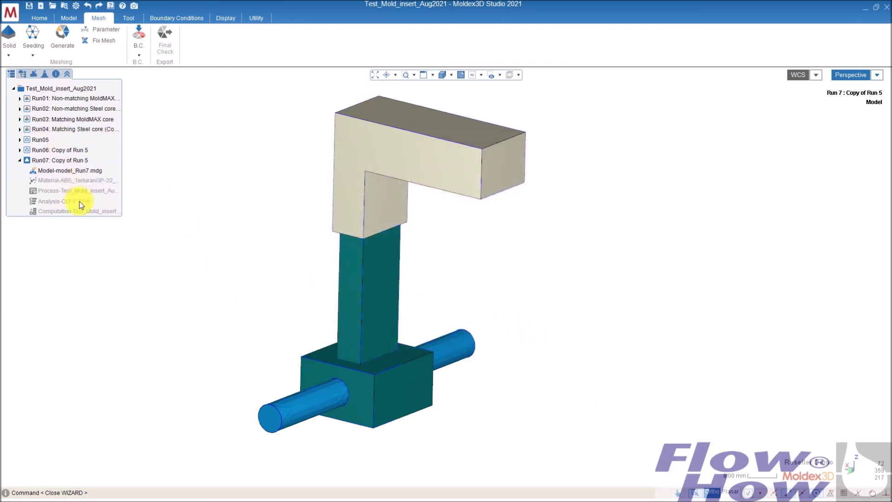
# Change the display style so the surface mesh edges of the part, core insert and cooling channel are shown
pyautogui.moveTo(447, 276)
pyautogui.mouseDown(button='middle')
pyautogui.moveTo(398, 288)
pyautogui.moveTo(385, 349)
pyautogui.mouseUp(button='middle')
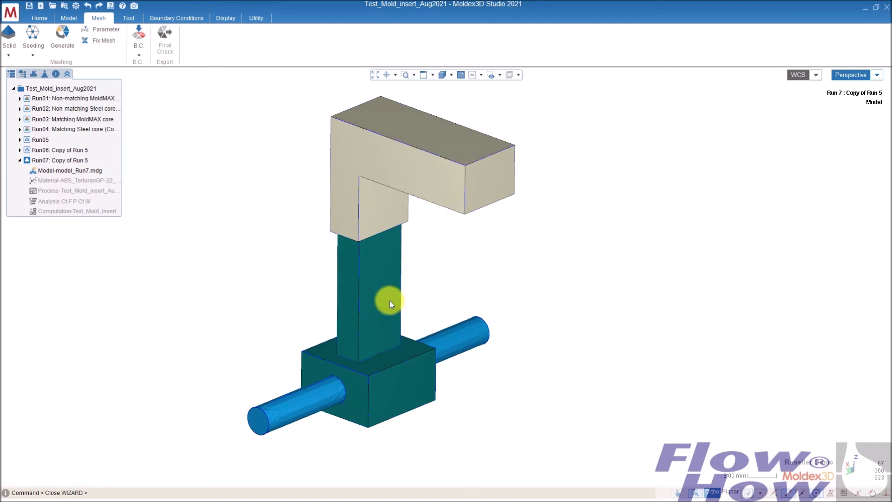
pyautogui.scroll(-2, 389, 300)
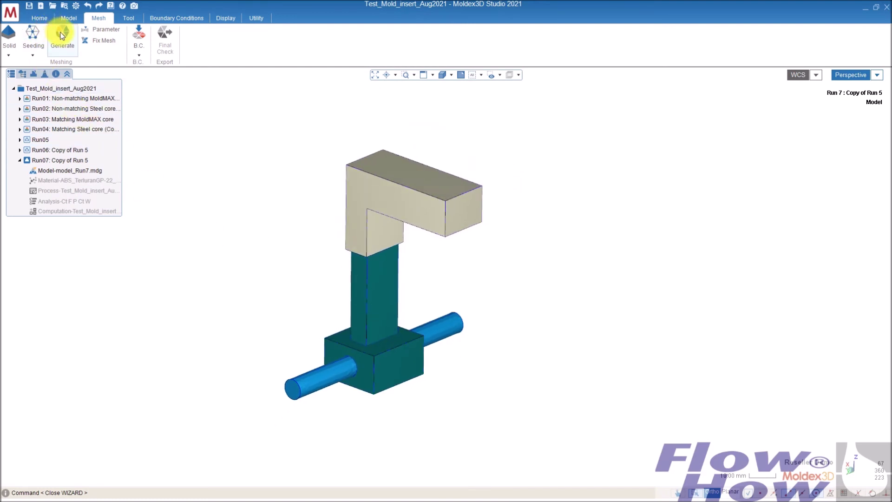
pyautogui.click(451, 75)
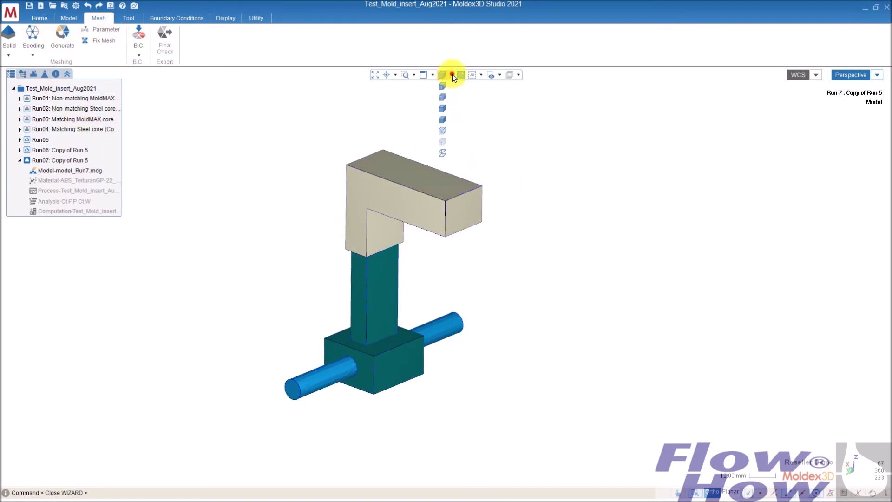
pyautogui.click(441, 98)
pyautogui.moveTo(409, 196)
pyautogui.mouseDown(button='middle')
pyautogui.moveTo(392, 253)
pyautogui.moveTo(392, 193)
pyautogui.moveTo(395, 273)
pyautogui.mouseUp(button='middle')
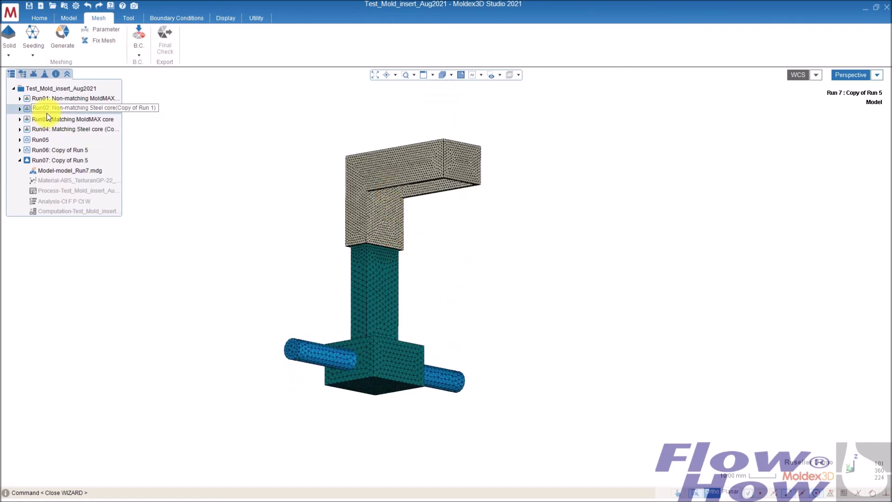
# Bring up the model object tree of Run07 and view the meshed assembly from the side
pyautogui.click(45, 74)
pyautogui.click(35, 74)
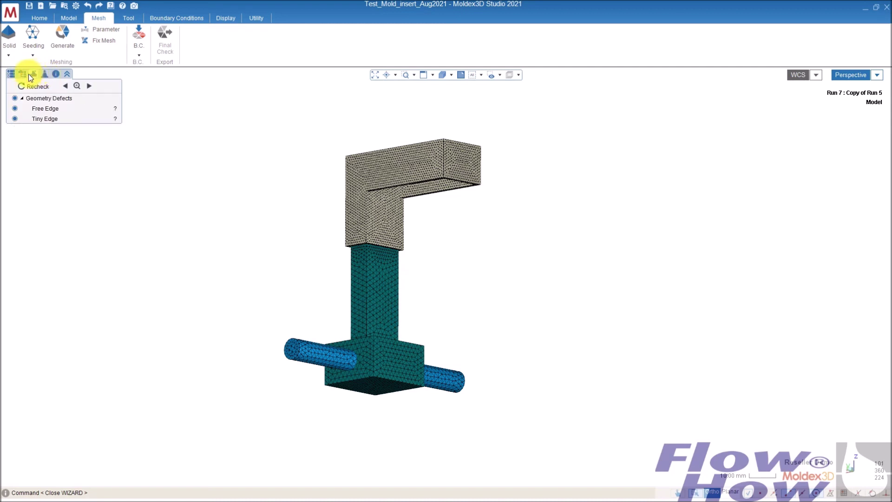
pyautogui.click(22, 74)
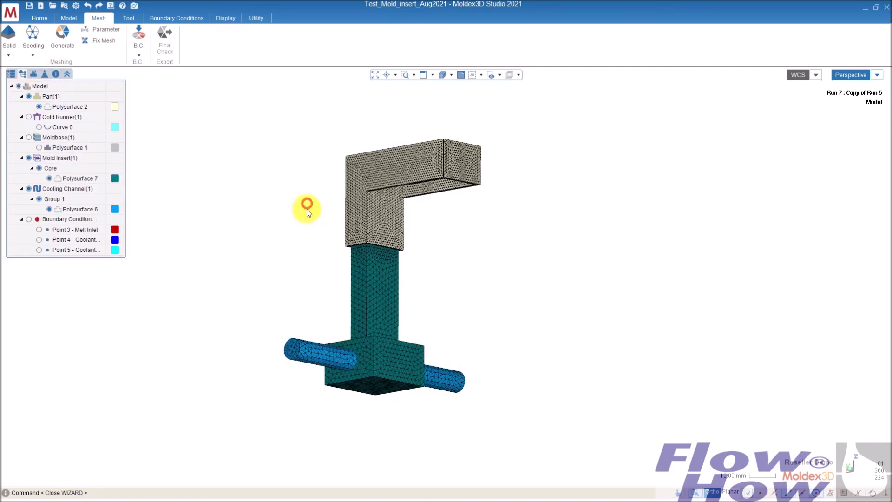
pyautogui.hotkey('ctrl', '1')
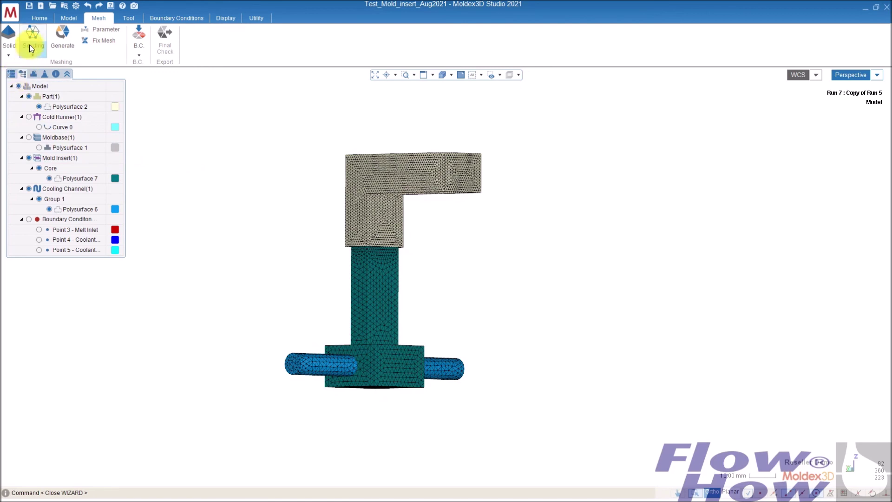
# Generate the BLM surface mesh with a stop set at matching the contact faces of part, mold insert and cooling channel
pyautogui.click(62, 33)
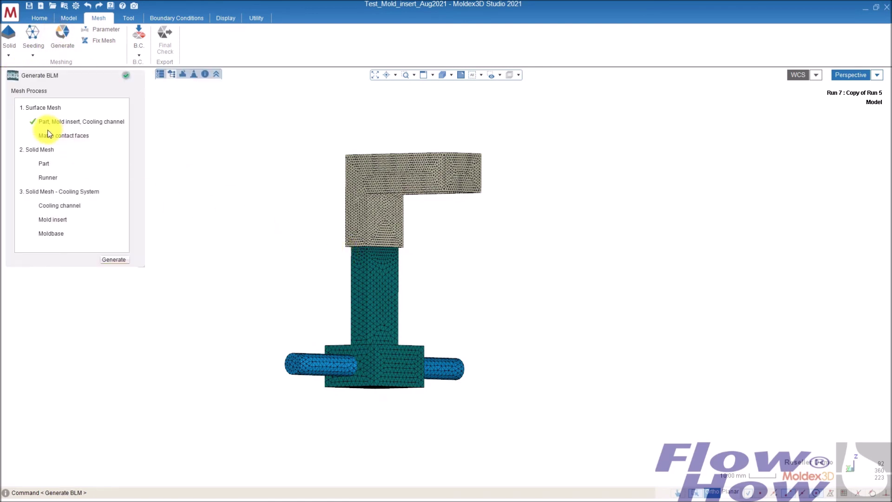
pyautogui.click(42, 136)
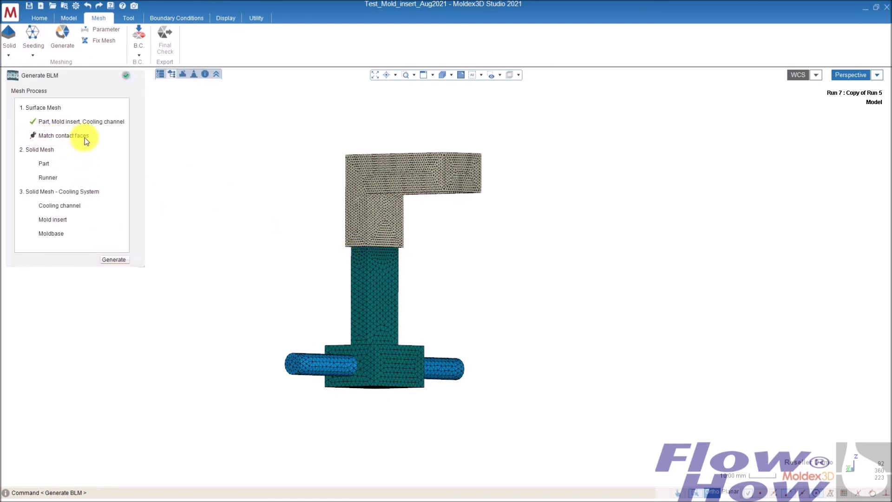
pyautogui.click(121, 260)
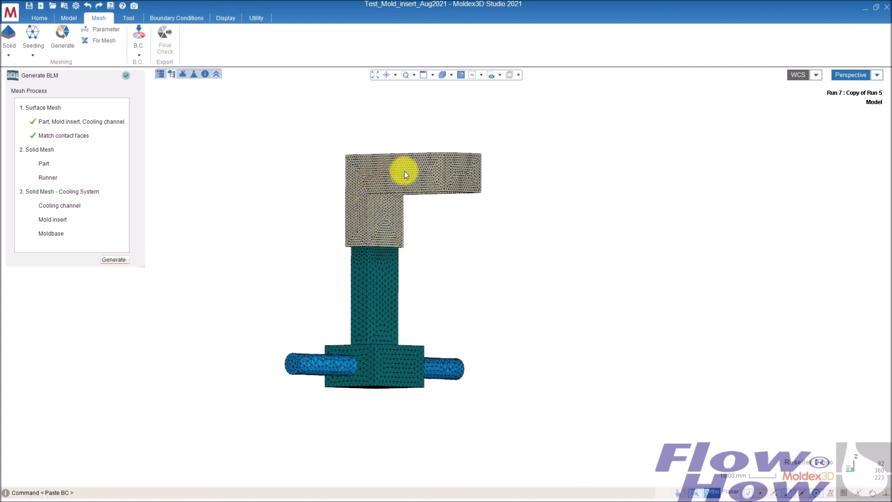
# Continue BLM generation past the contact-face stage to create the solid meshes of the part, runner and cooling system
pyautogui.moveTo(376, 273)
pyautogui.mouseDown(button='middle')
pyautogui.moveTo(379, 201)
pyautogui.moveTo(387, 227)
pyautogui.moveTo(372, 243)
pyautogui.moveTo(371, 219)
pyautogui.moveTo(376, 242)
pyautogui.mouseUp(button='middle')
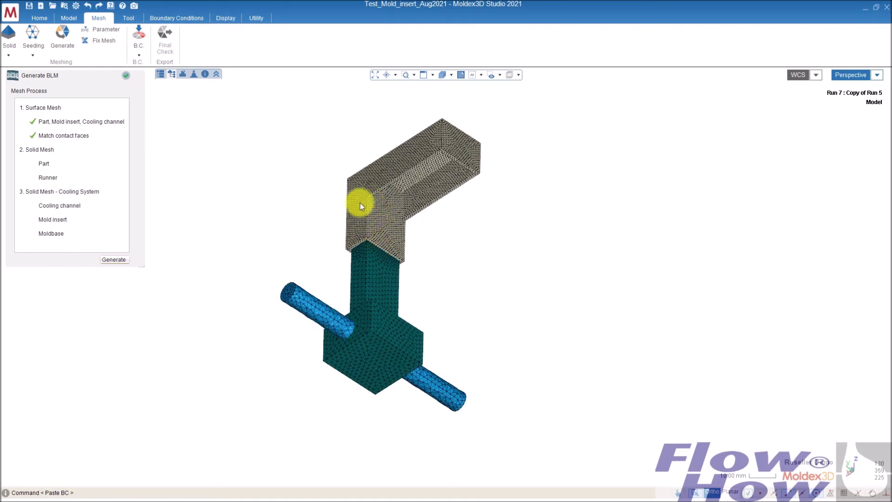
pyautogui.moveTo(369, 243); pyautogui.dragTo(378, 355, button='middle')
pyautogui.moveTo(372, 258)
pyautogui.mouseDown(button='middle')
pyautogui.moveTo(368, 225)
pyautogui.moveTo(376, 253)
pyautogui.moveTo(382, 213)
pyautogui.mouseUp(button='middle')
pyautogui.scroll(3, 380, 253)
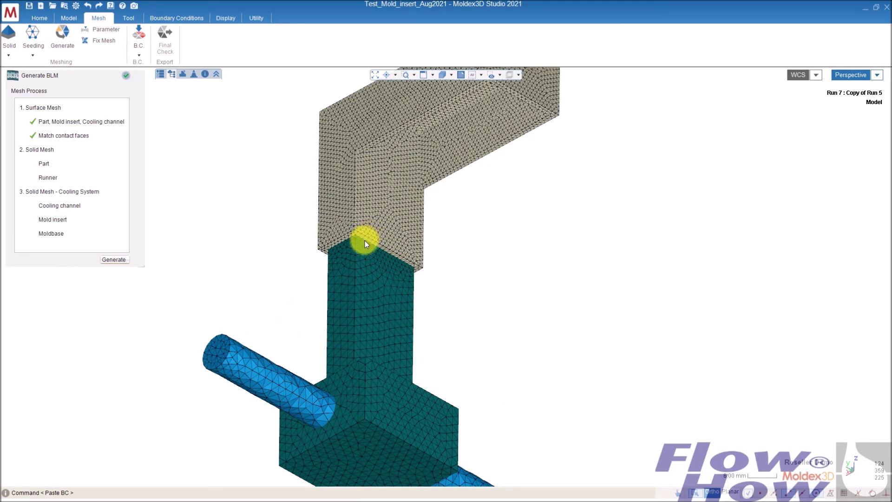
pyautogui.moveTo(361, 258)
pyautogui.mouseDown(button='middle')
pyautogui.moveTo(370, 201)
pyautogui.moveTo(374, 308)
pyautogui.moveTo(362, 436)
pyautogui.moveTo(326, 459)
pyautogui.moveTo(361, 445)
pyautogui.moveTo(341, 310)
pyautogui.moveTo(344, 335)
pyautogui.mouseUp(button='middle')
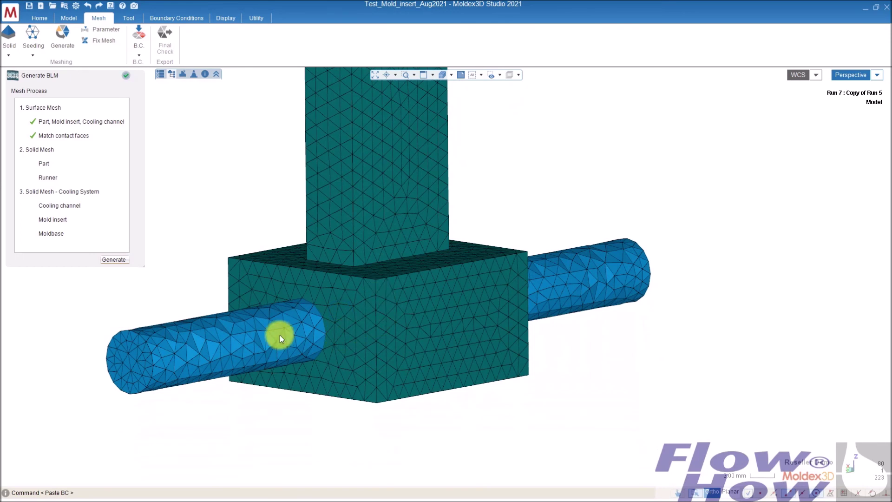
pyautogui.scroll(-5, 281, 336)
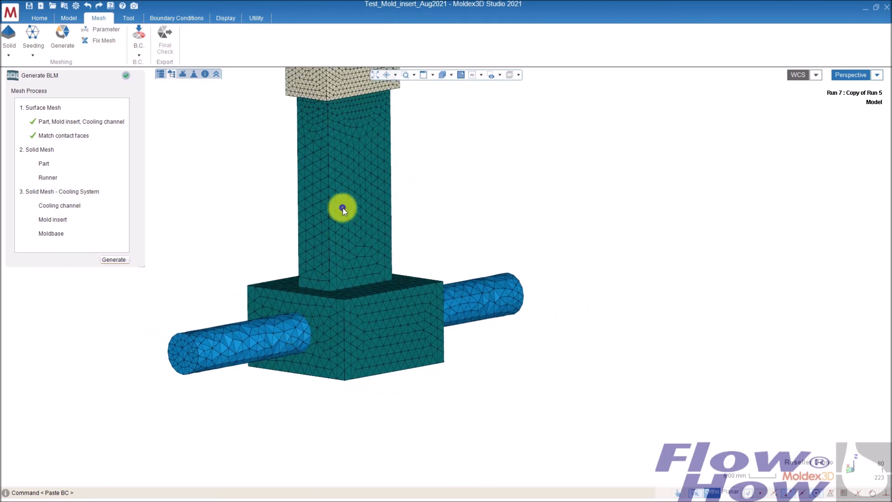
pyautogui.scroll(3, 338, 235)
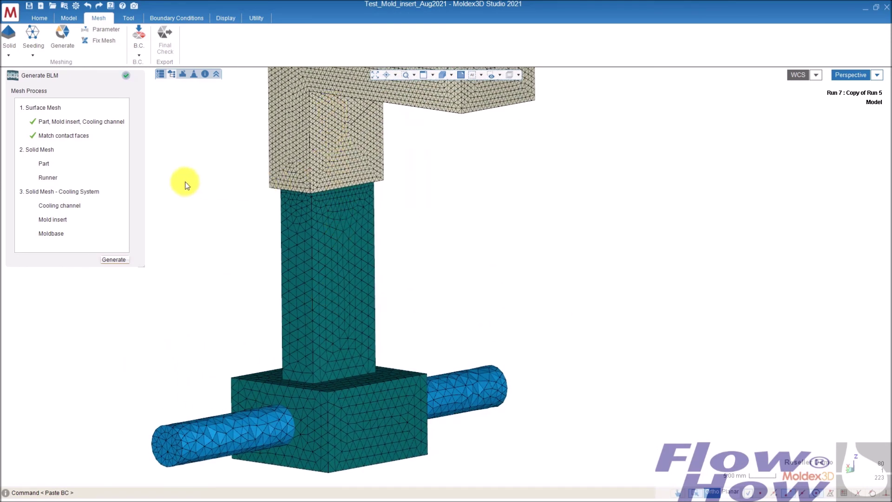
pyautogui.click(122, 260)
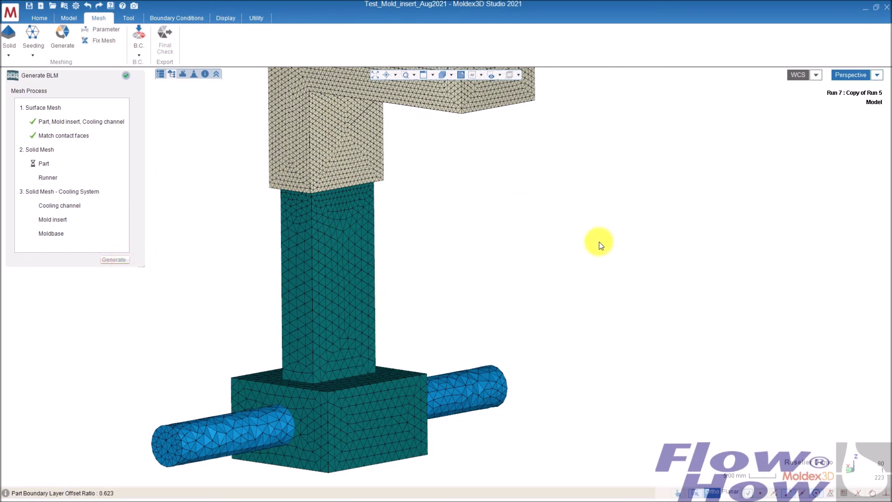